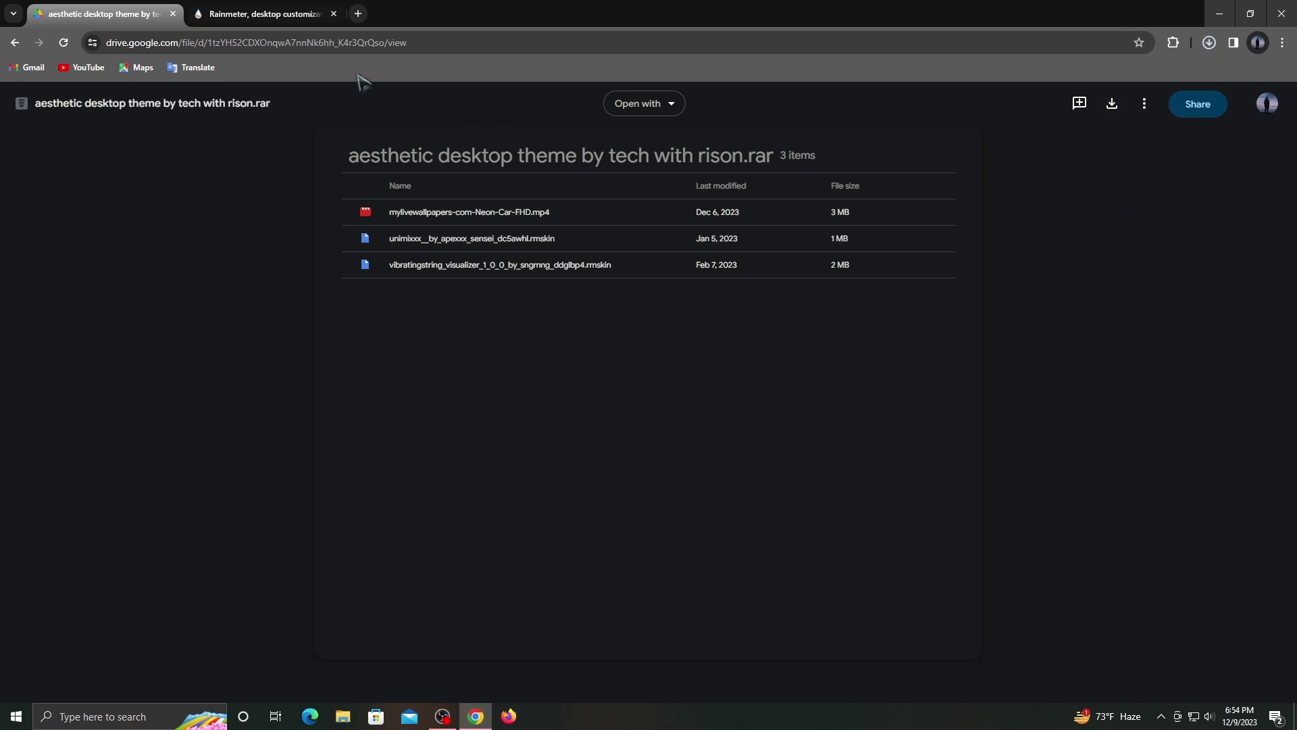
Download the Rainmeter 4.5.18 installer from rainmeter.net, show it in the maximized Downloads folder and close the browser
left_click(270, 13)
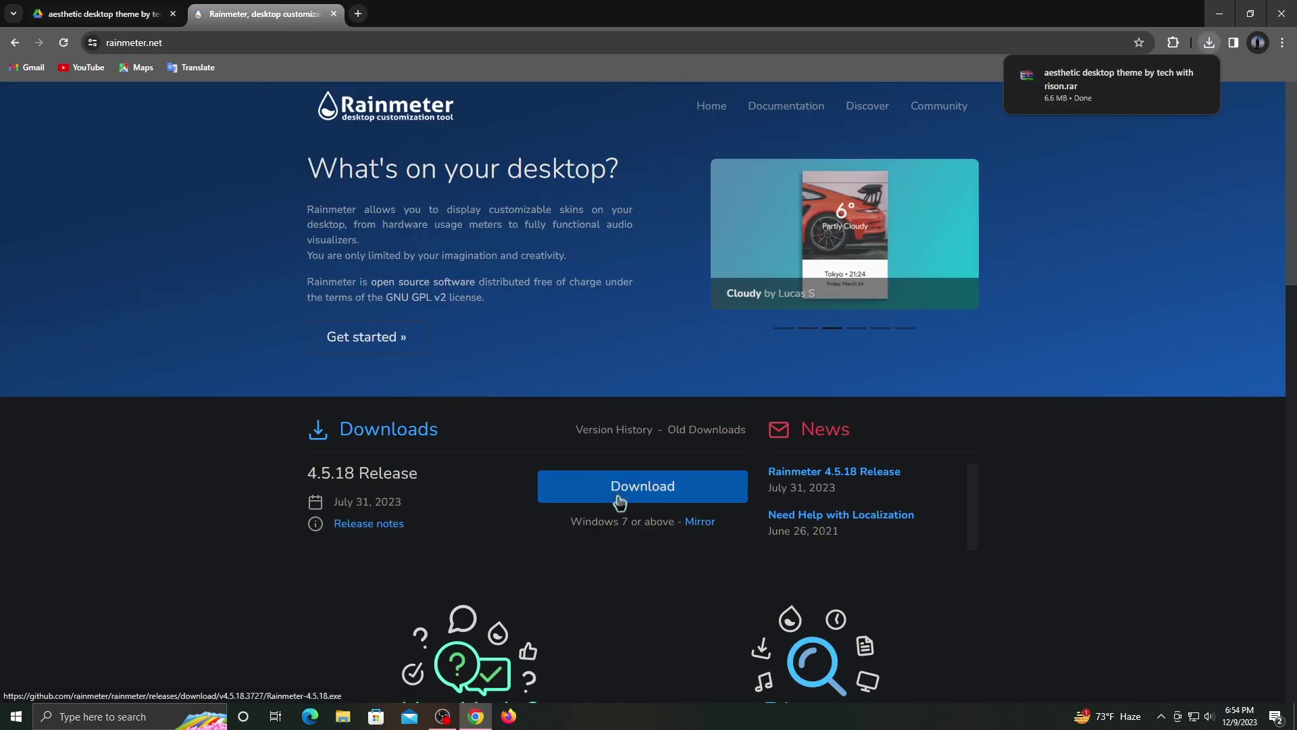
left_click(645, 485)
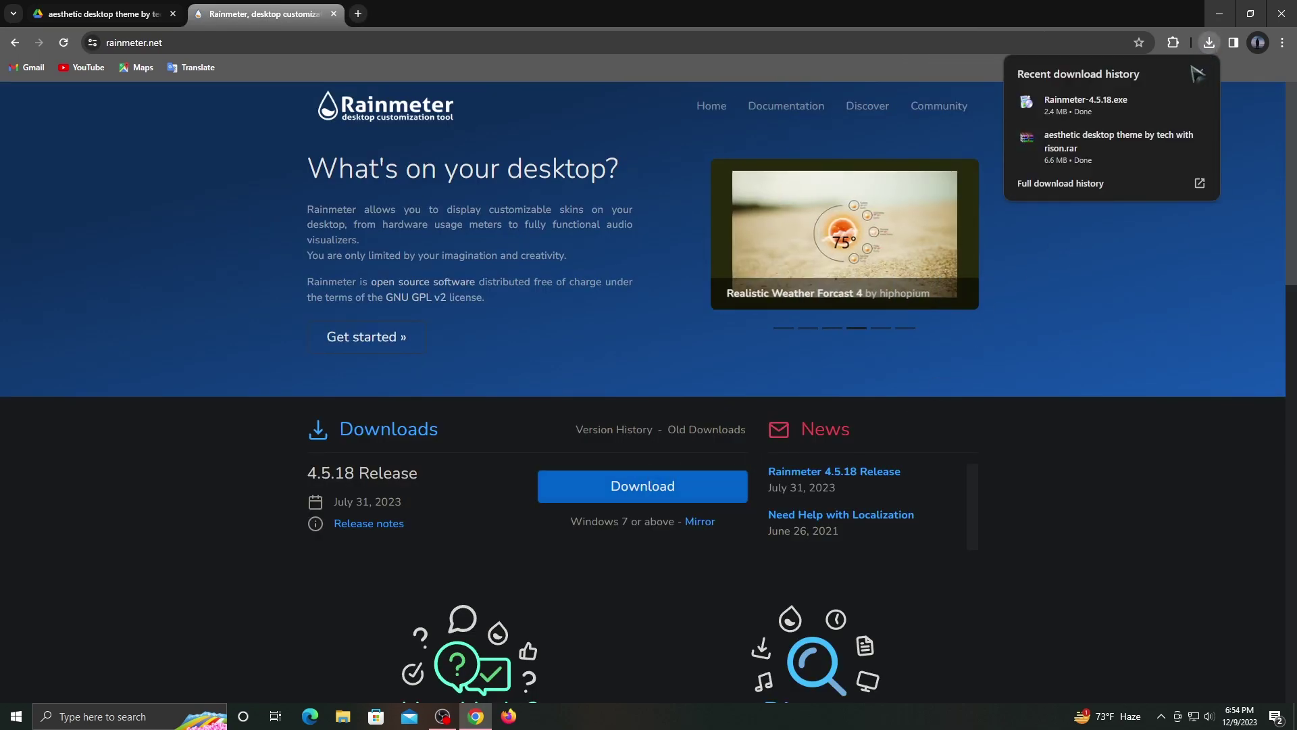
left_click(1173, 101)
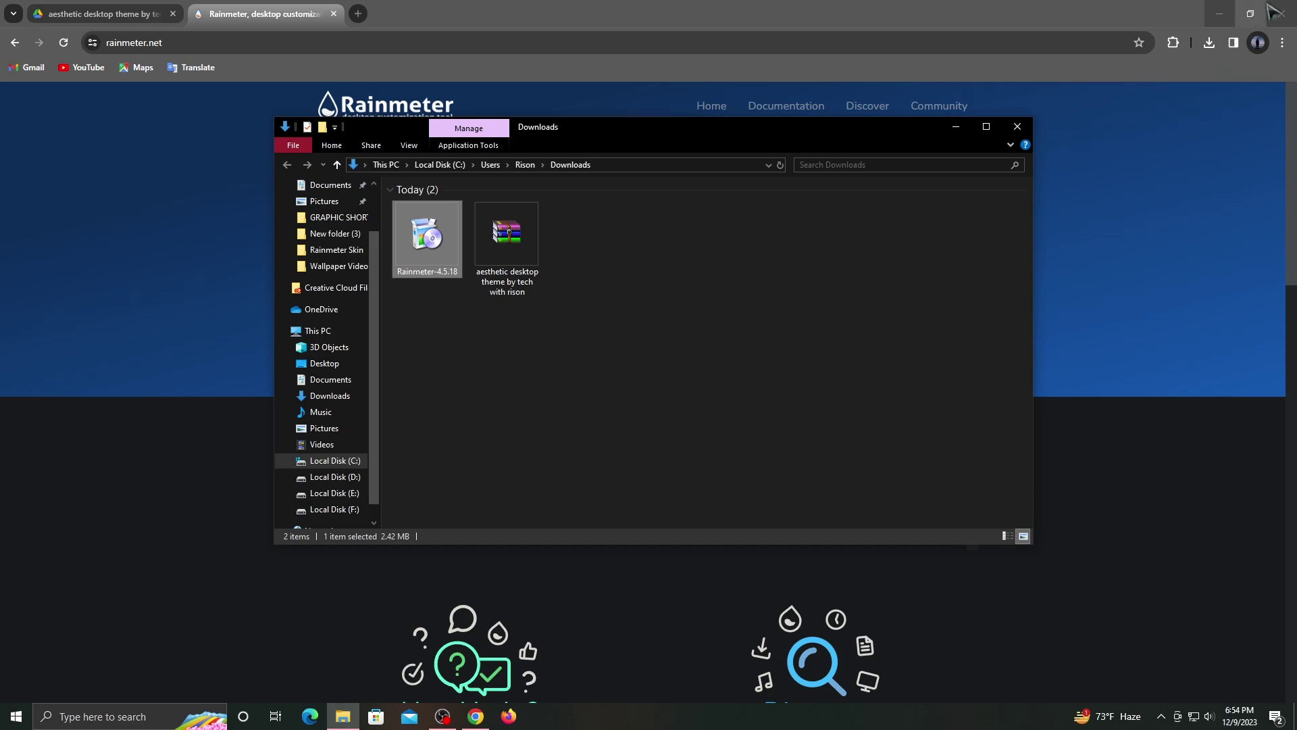
left_click(1277, 12)
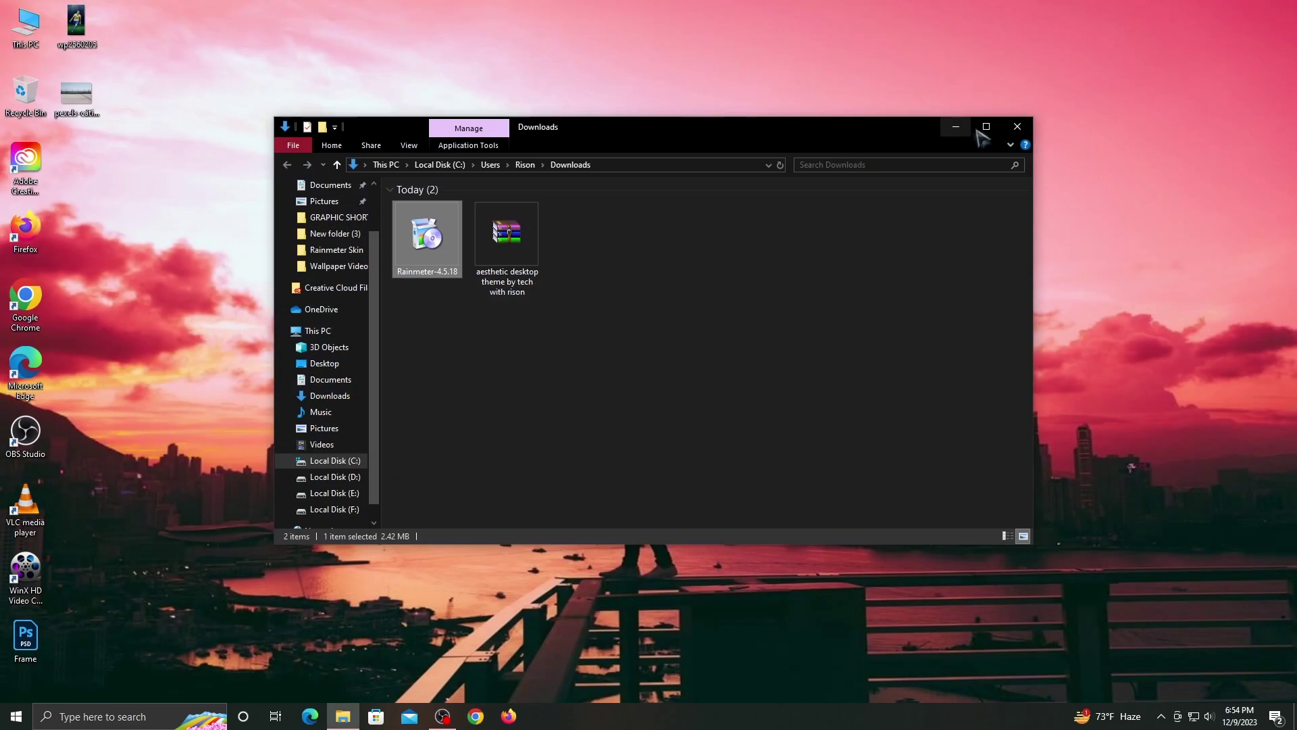
left_click(985, 127)
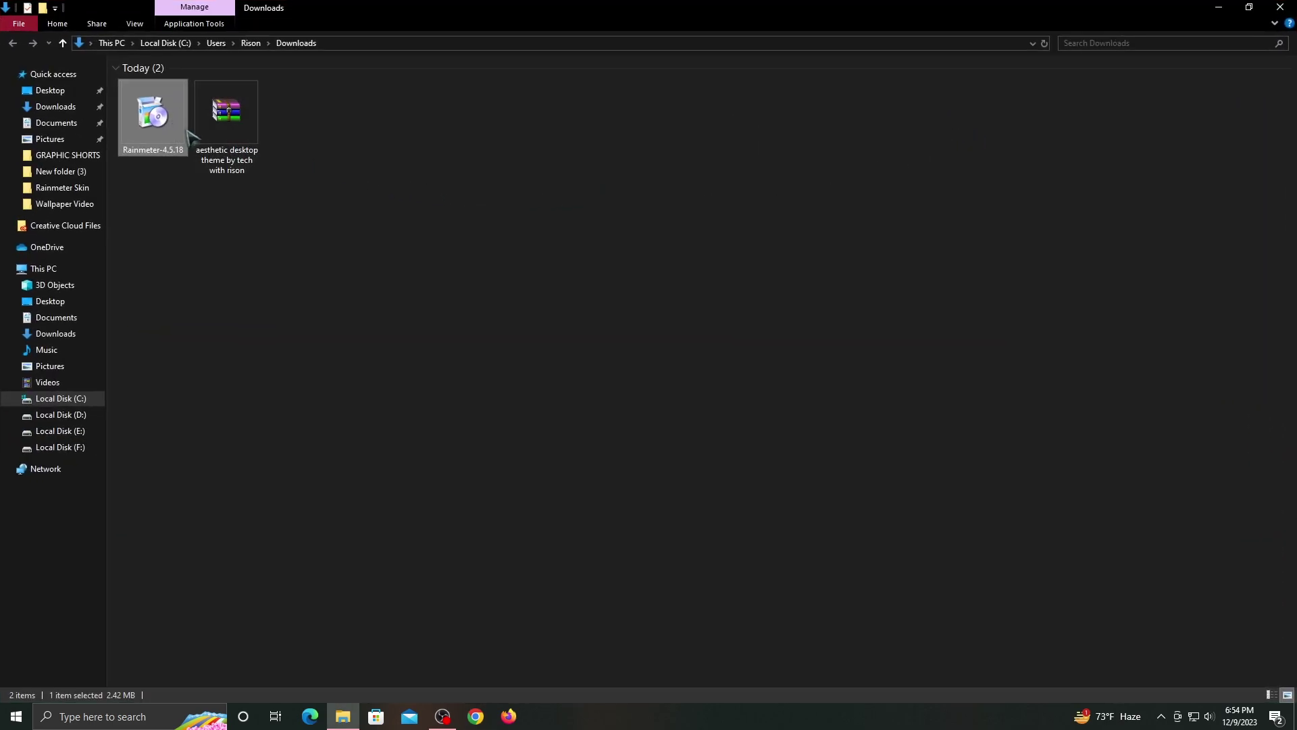
Extract the aesthetic desktop theme archive into its own folder within Downloads, and minimize the window
right_click(234, 122)
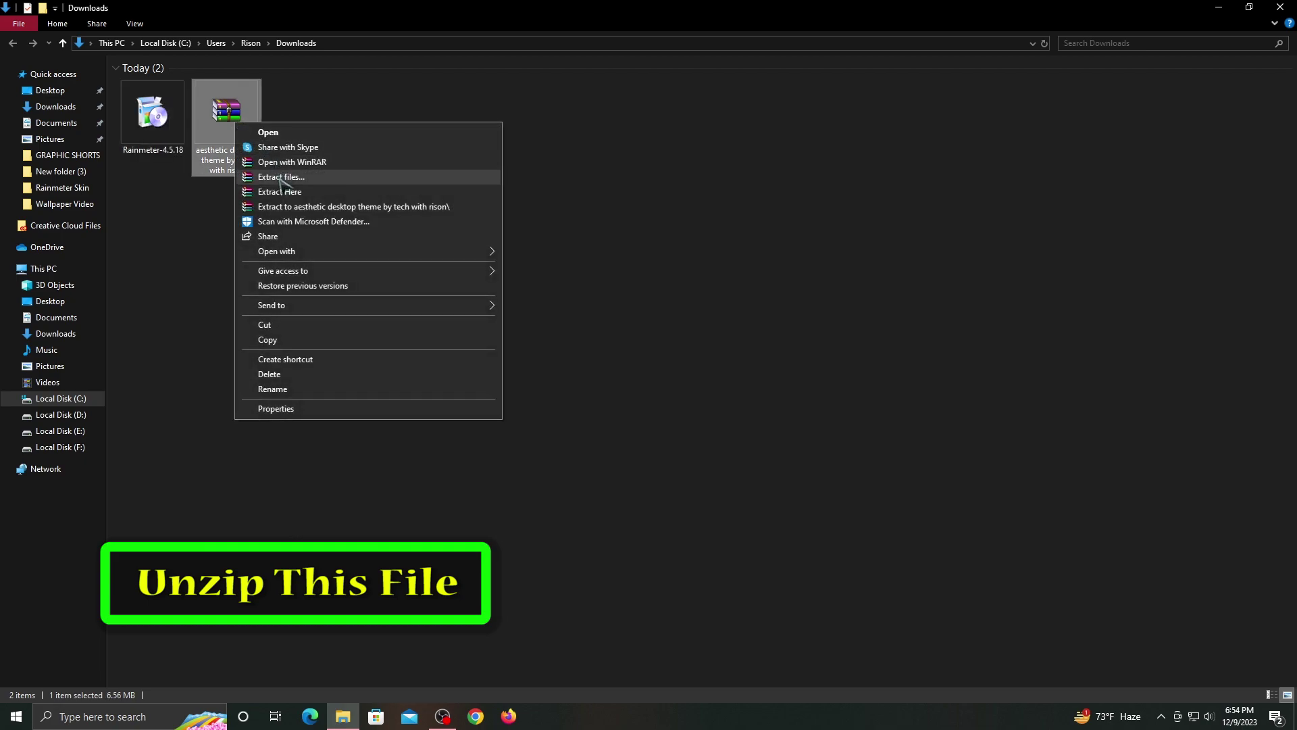
left_click(281, 178)
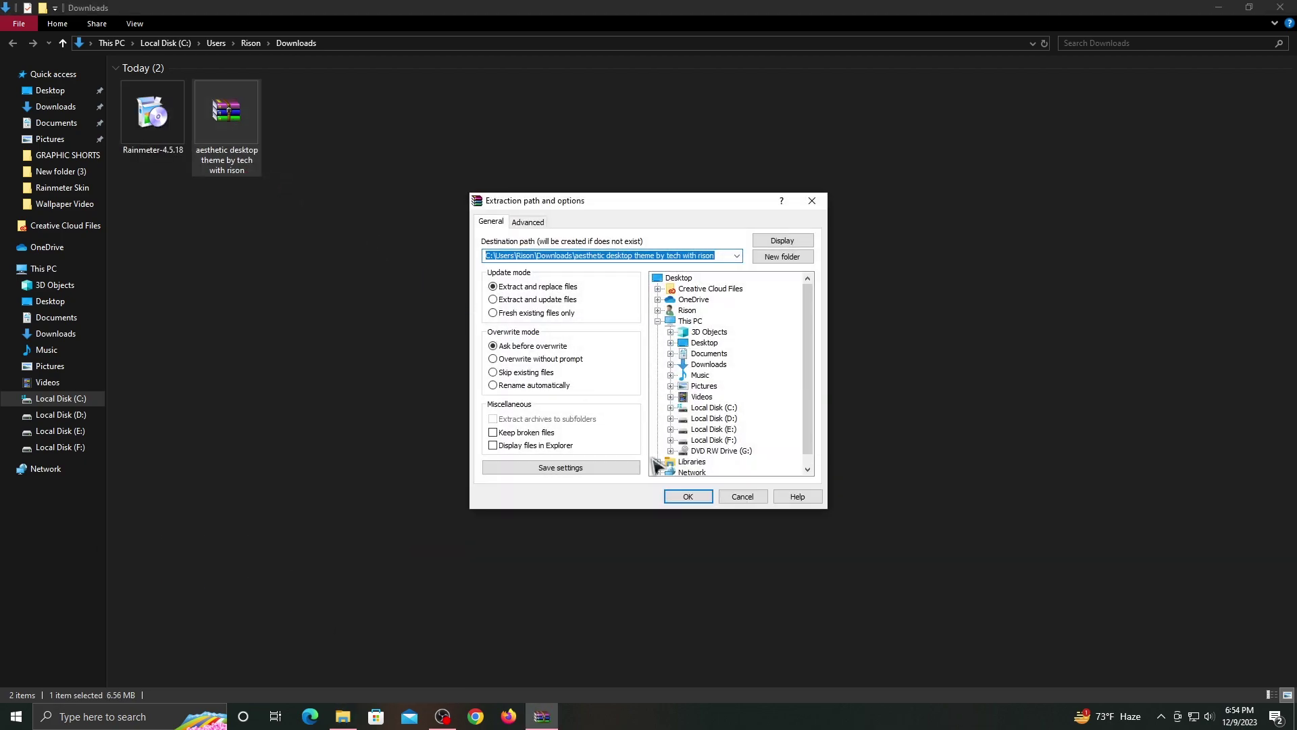
left_click(675, 497)
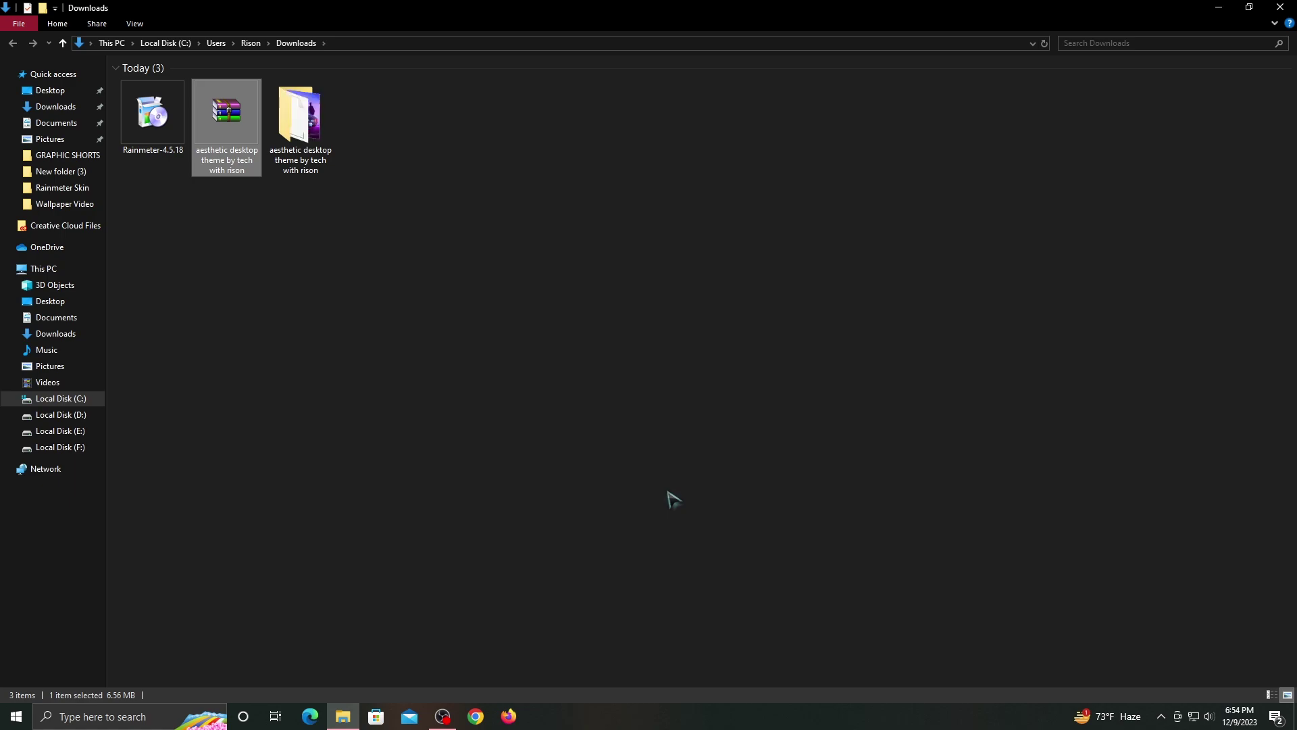
left_click(473, 213)
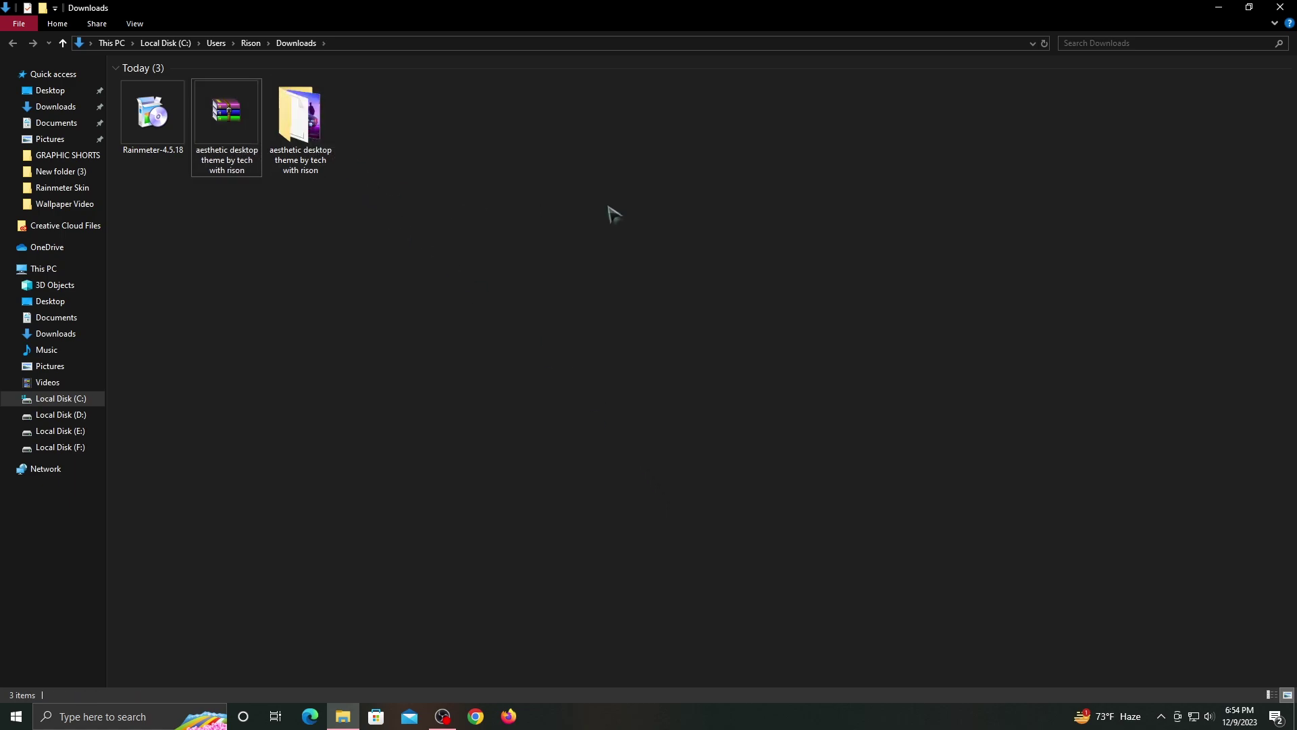
left_click(1202, 9)
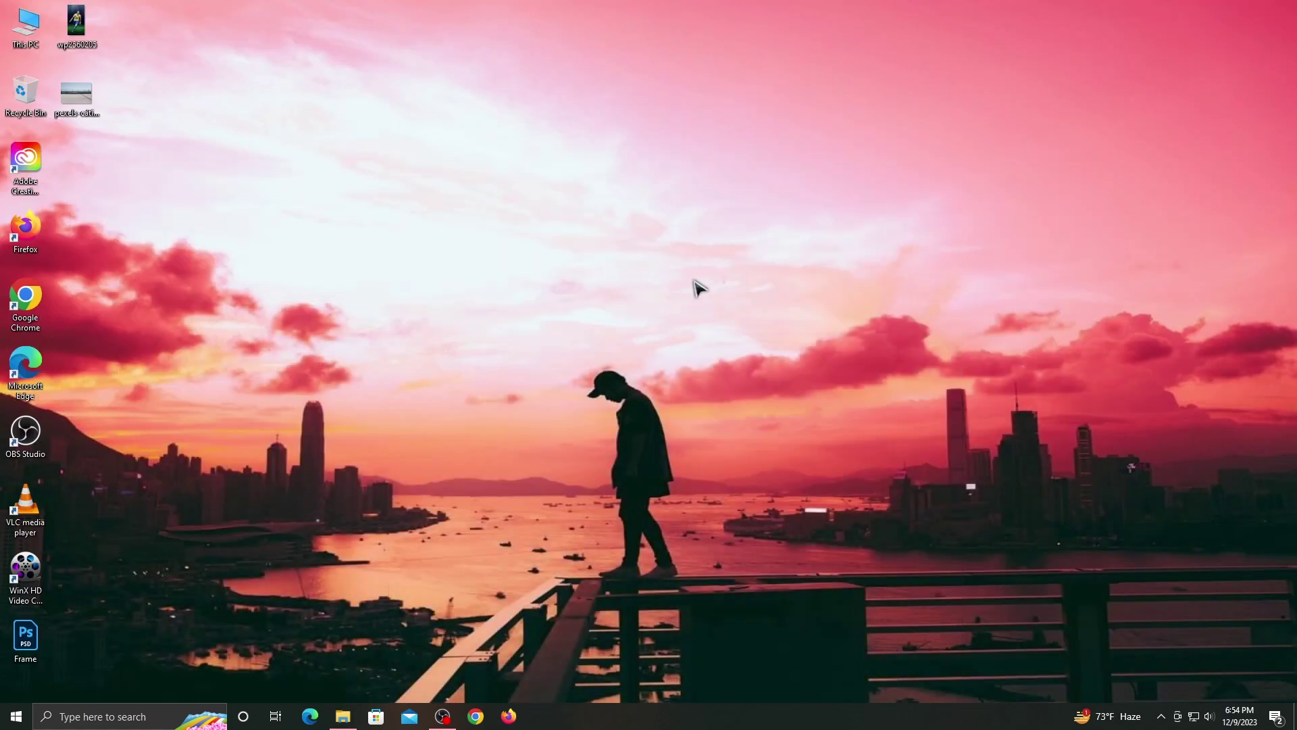
Refresh the desktop and hide all desktop icons
right_click(553, 240)
left_click(588, 277)
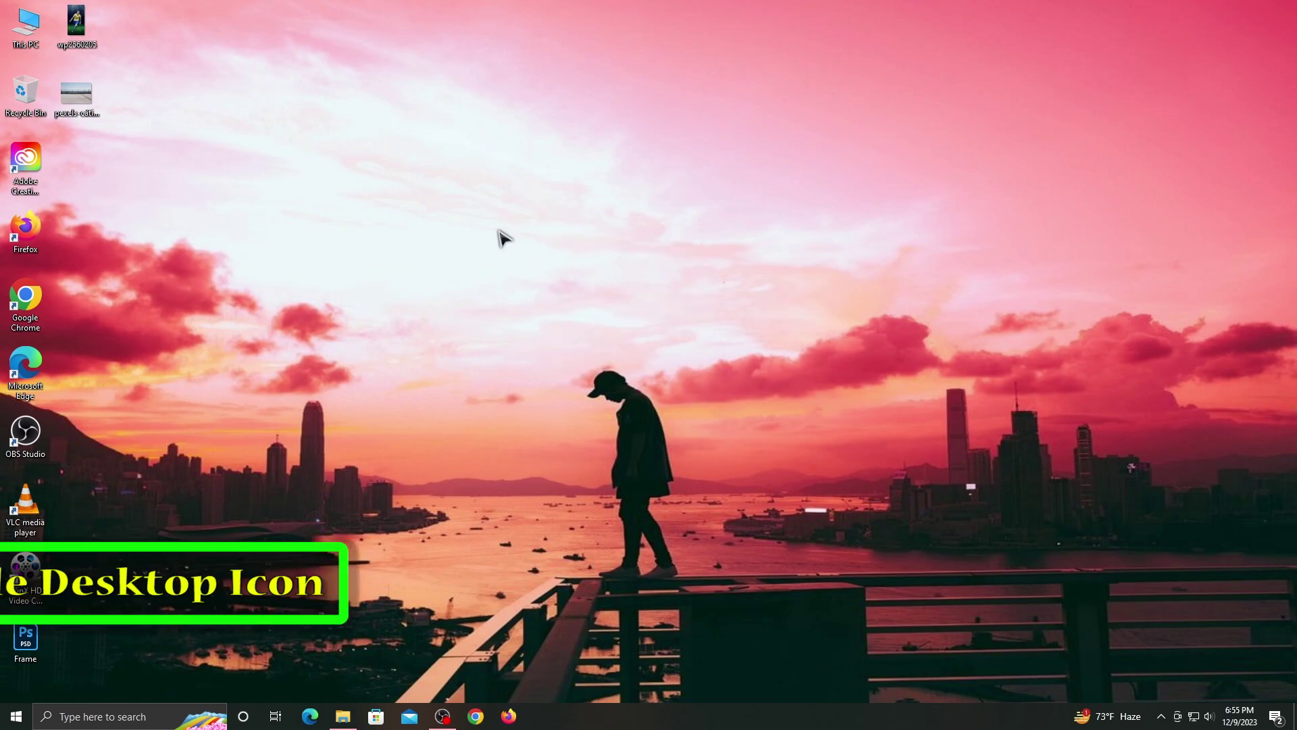
right_click(479, 222)
mouse_move(570, 235)
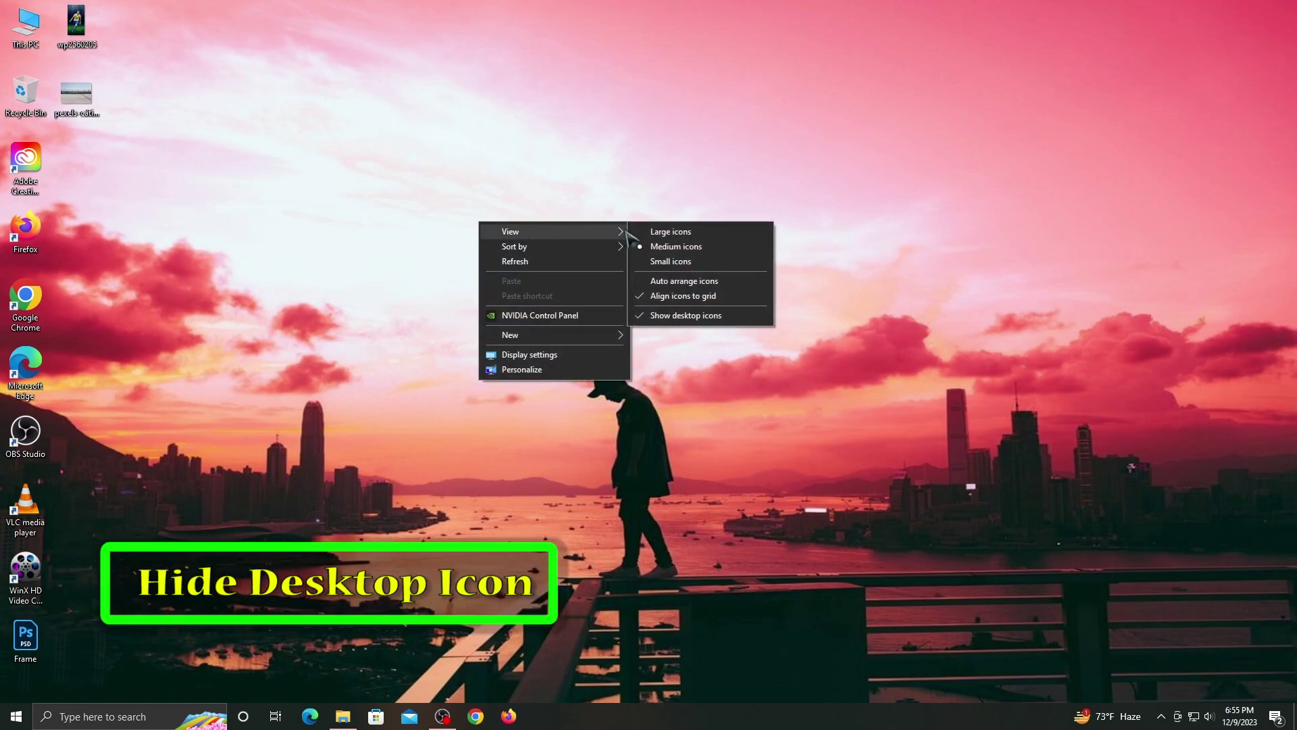
left_click(666, 315)
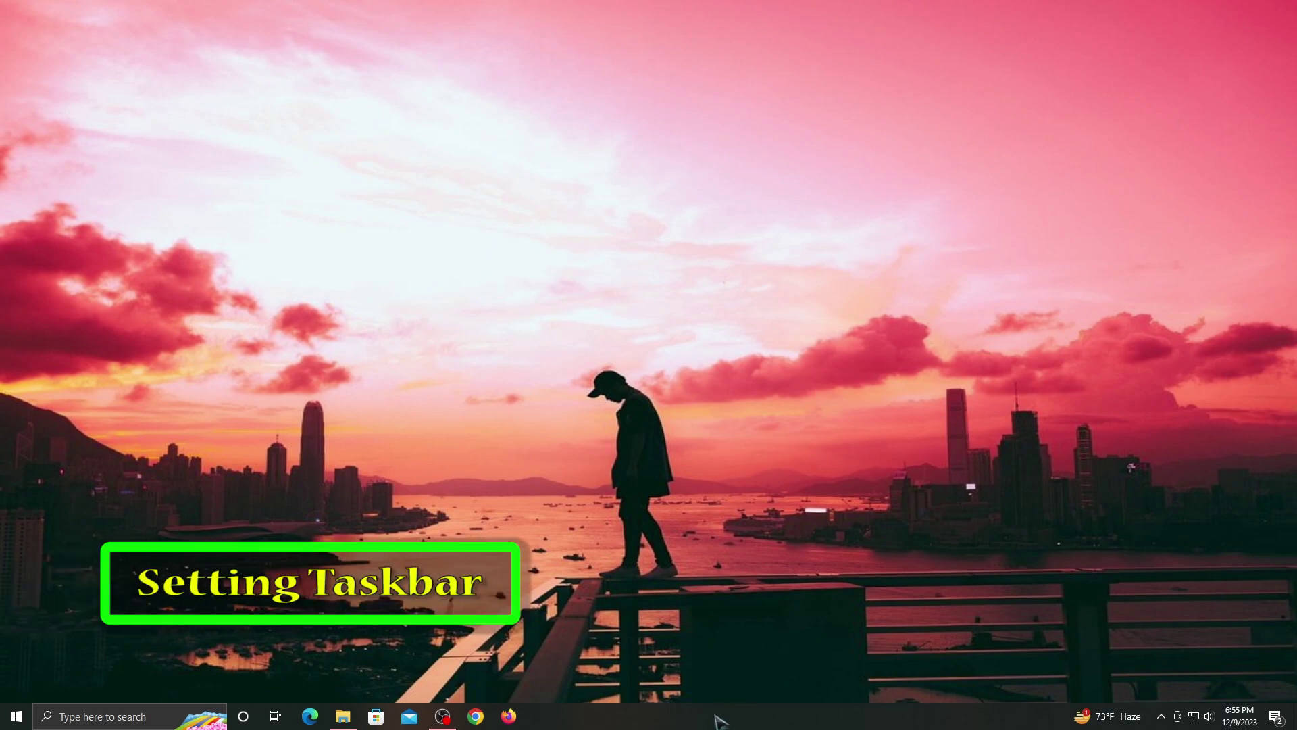
Remove the Task View and Cortana buttons from the taskbar and reduce the search box to an icon
right_click(718, 720)
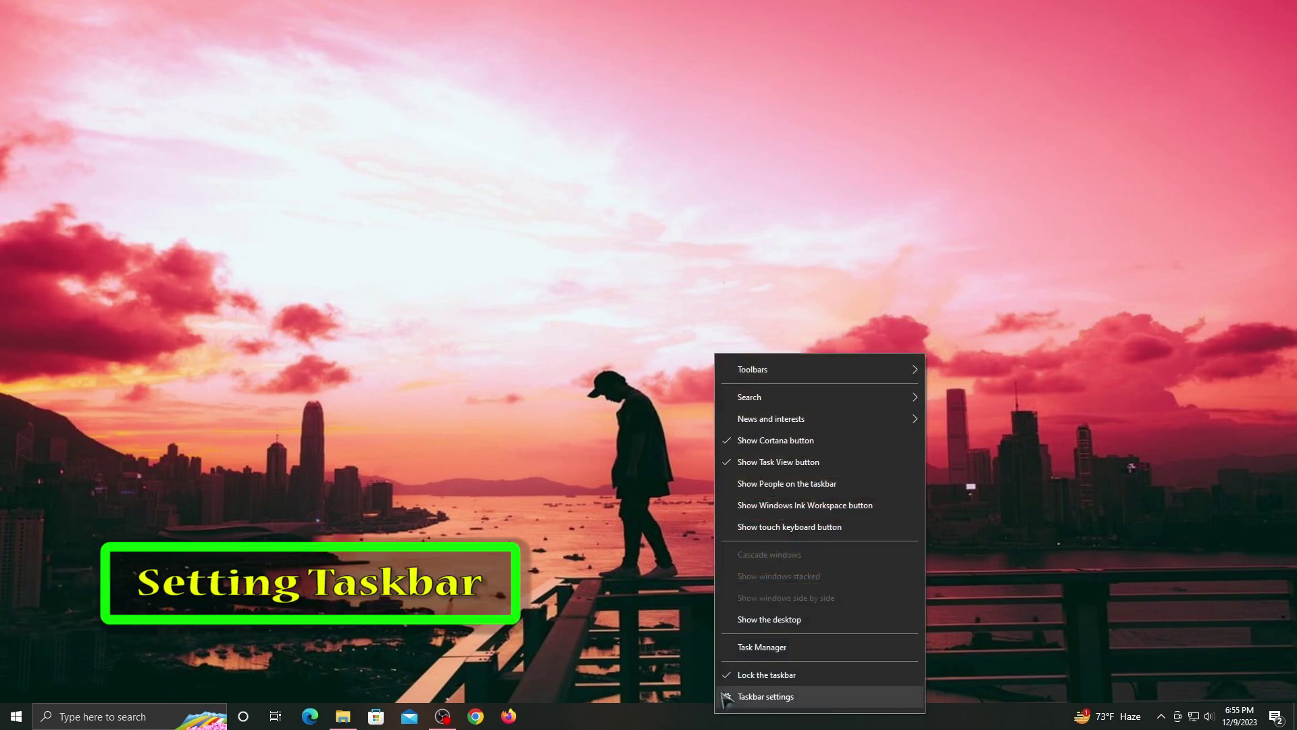
left_click(750, 467)
right_click(744, 715)
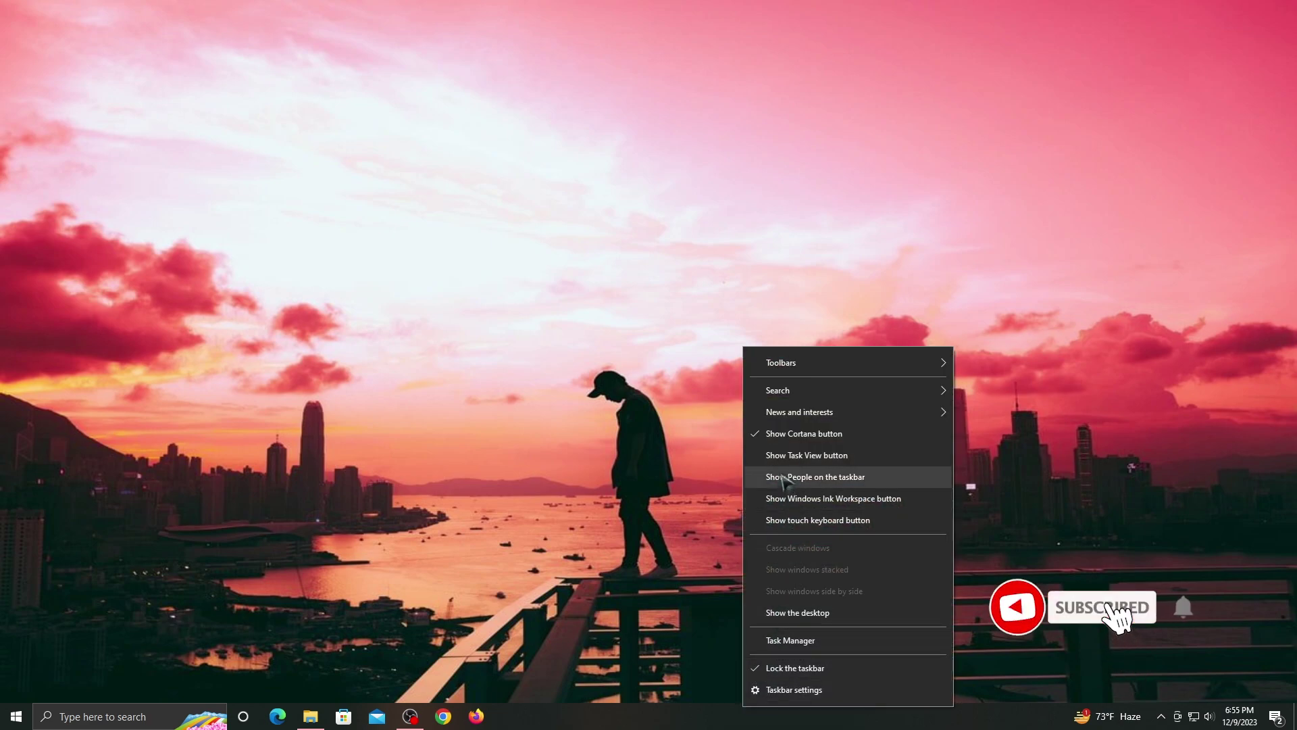
left_click(784, 433)
right_click(752, 713)
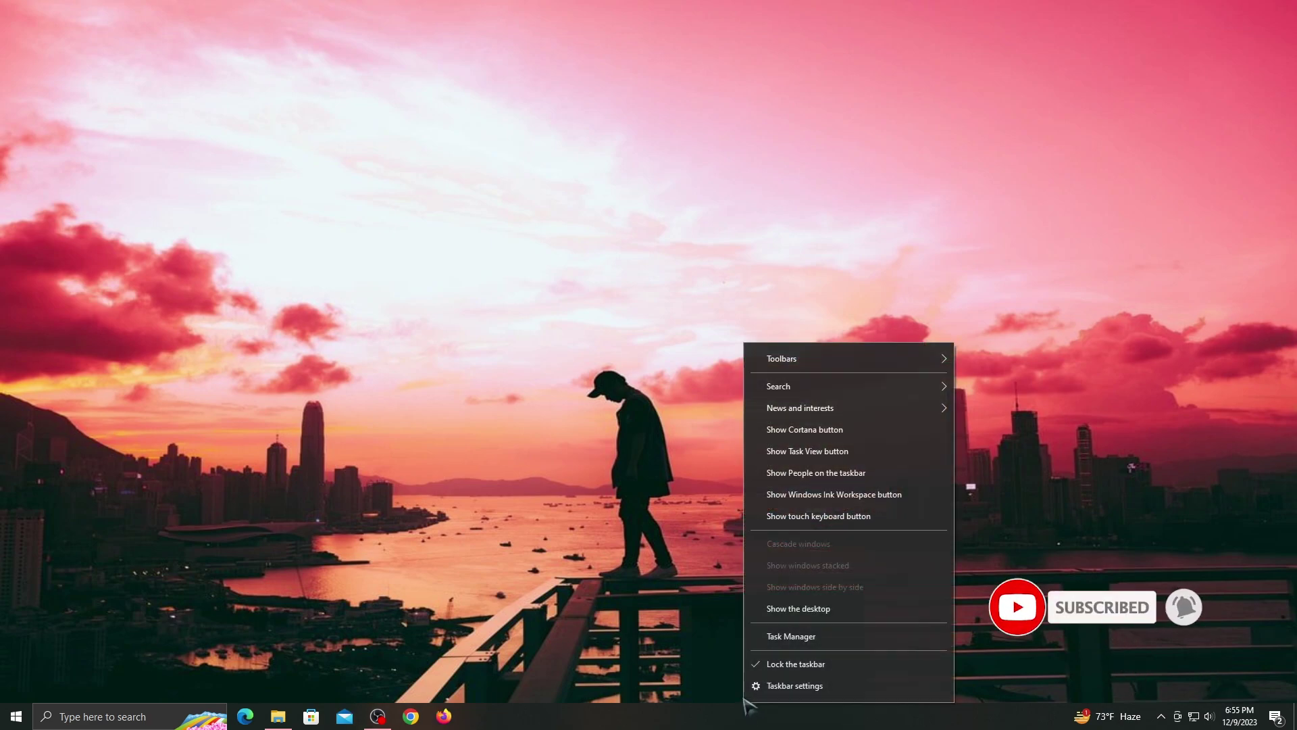
mouse_move(860, 389)
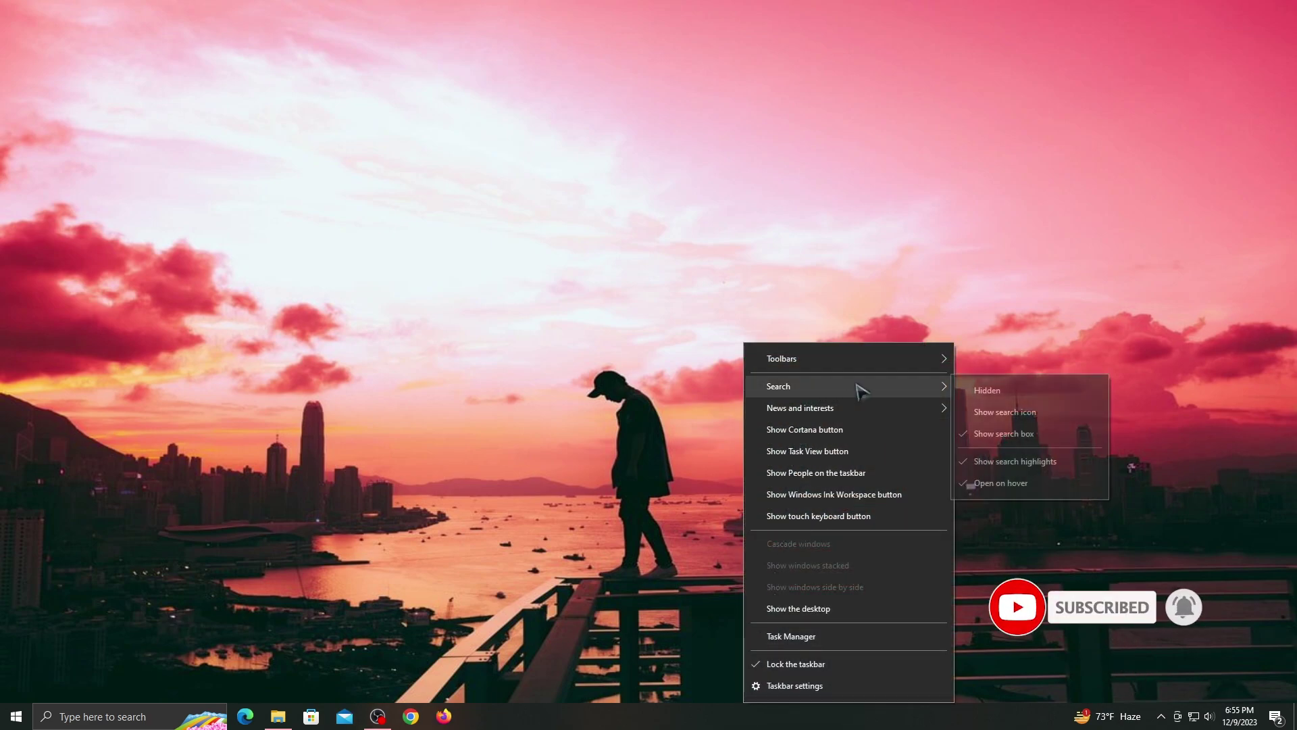
left_click(1001, 412)
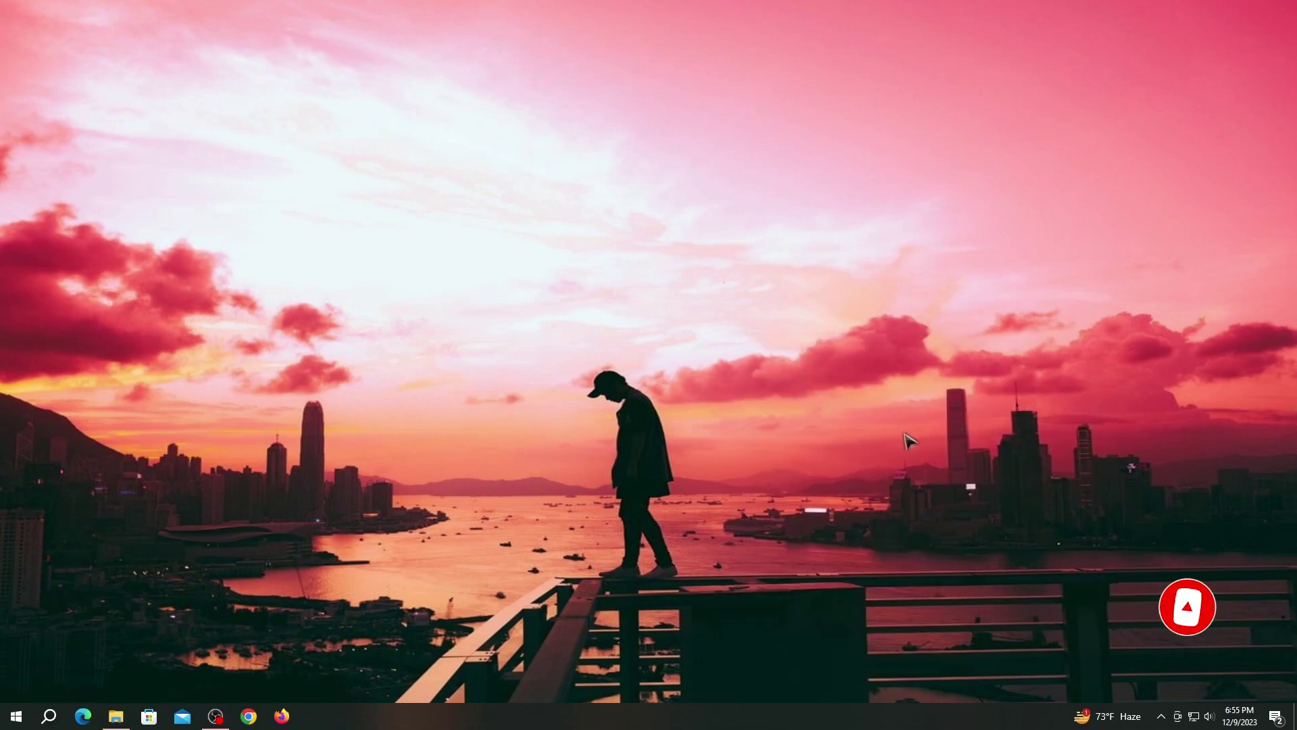
Add the Links toolbar to the taskbar and unlock the taskbar
right_click(738, 722)
mouse_move(820, 374)
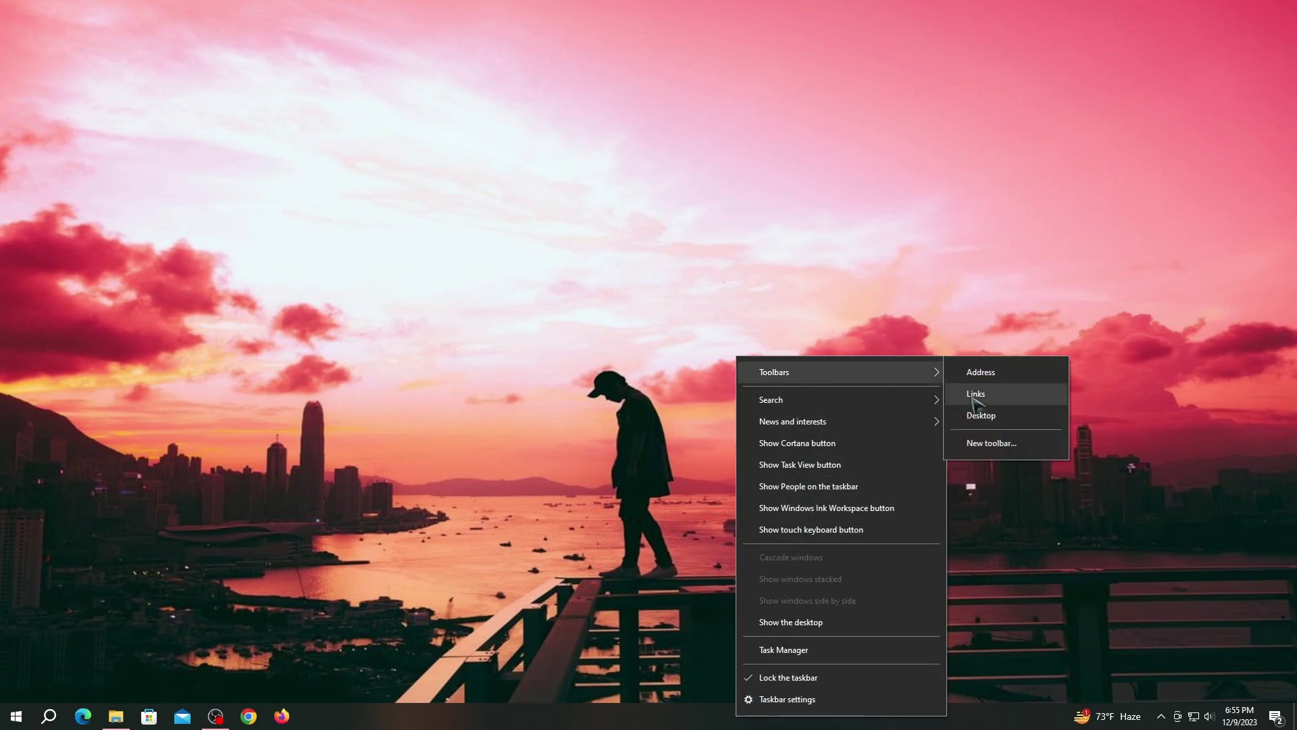
left_click(975, 395)
right_click(800, 718)
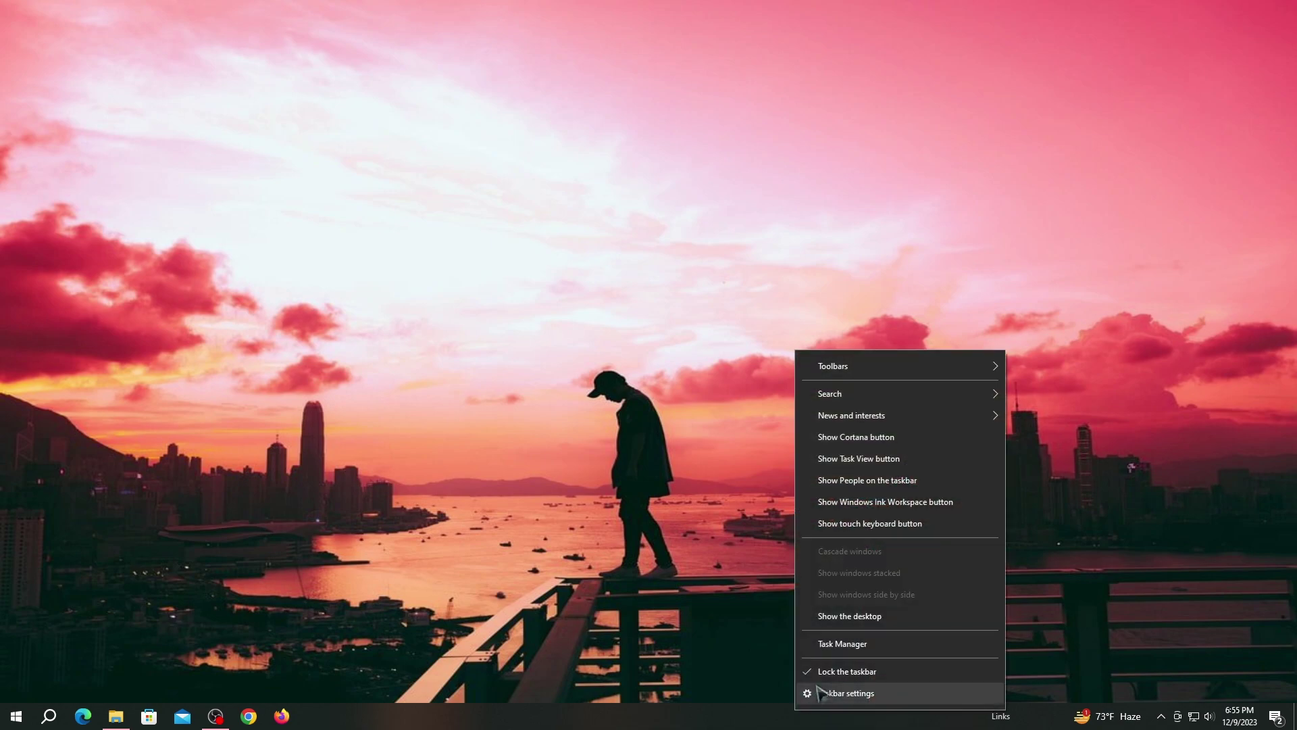
left_click(833, 672)
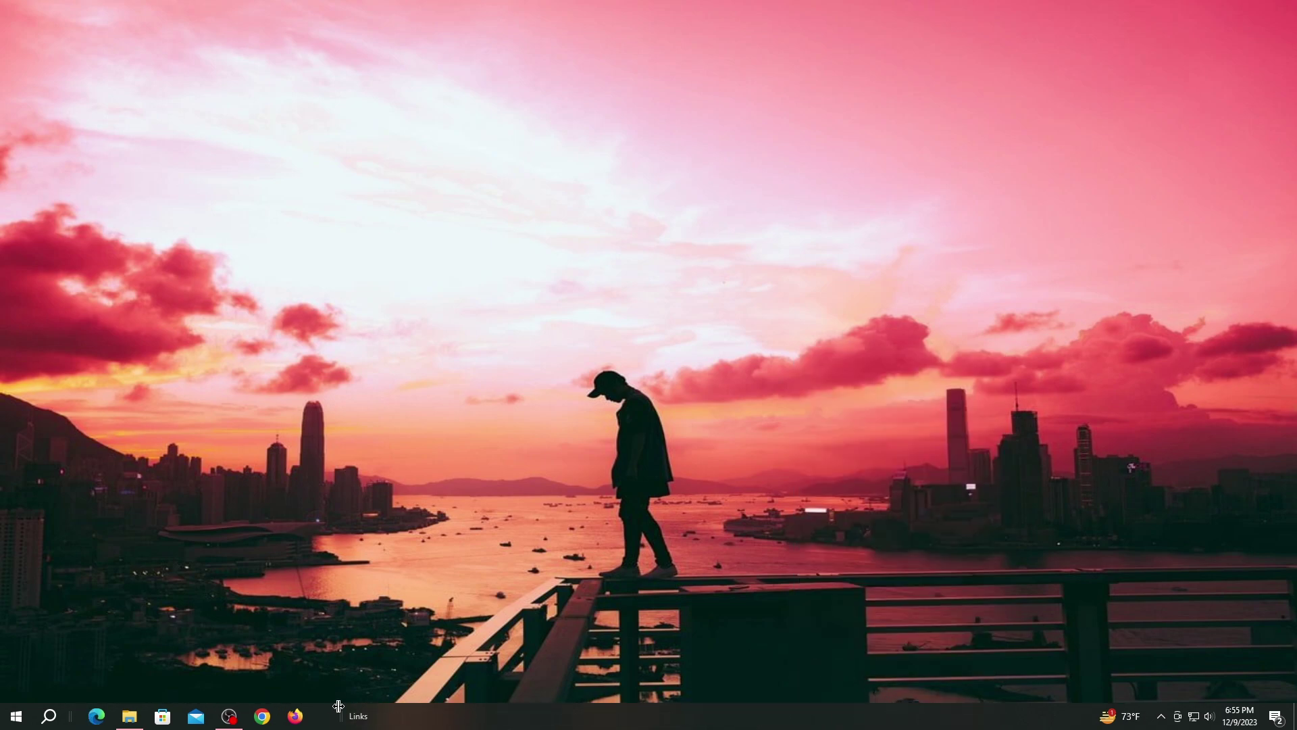
Place the Links toolbar beside the search icon, center the app icons on the taskbar, and lock the taskbar
left_click_drag(345, 705, 189, 704)
left_click_drag(89, 711, 72, 716)
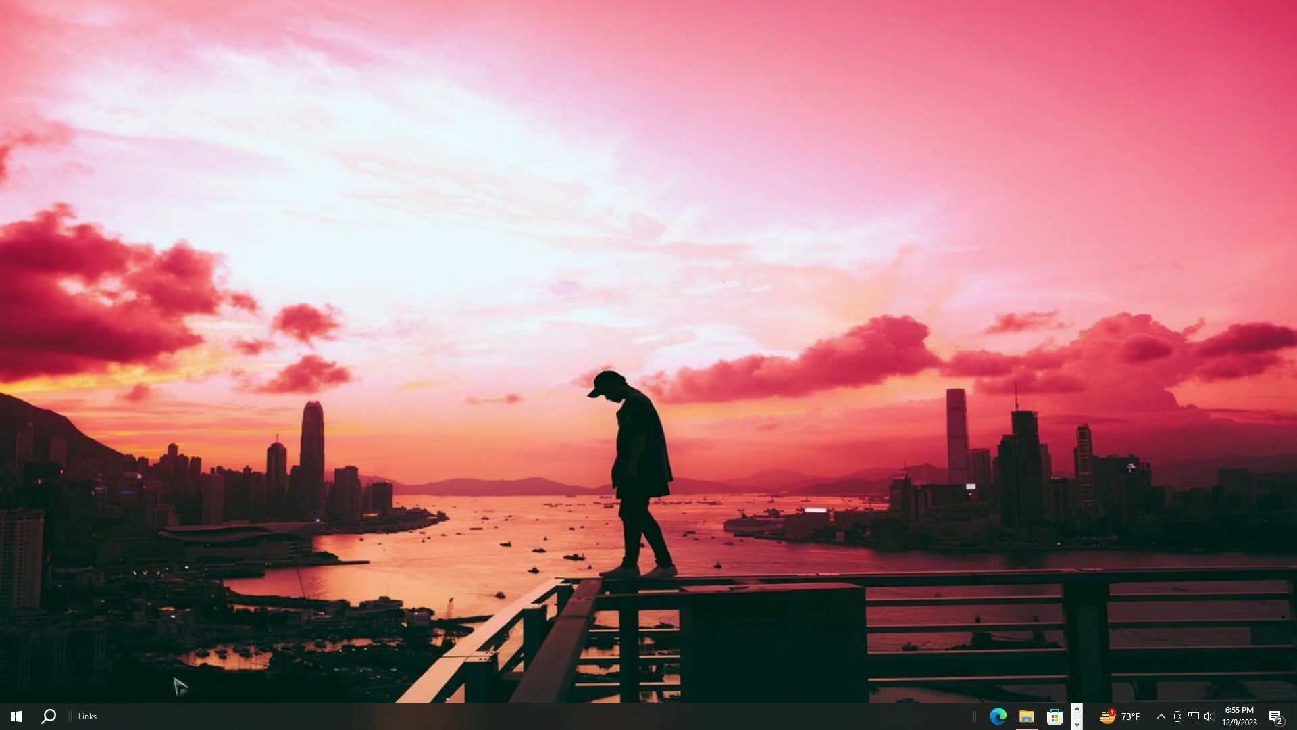
left_click_drag(974, 720, 546, 715)
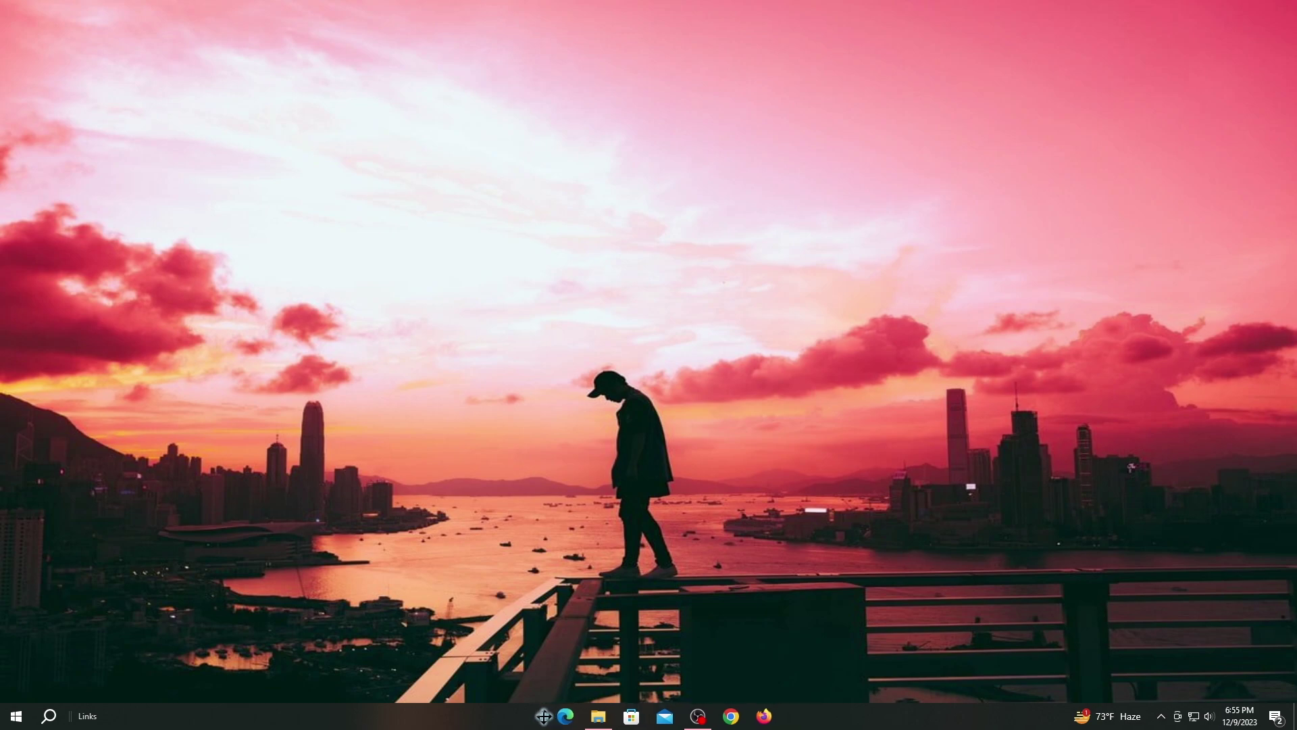
right_click(829, 719)
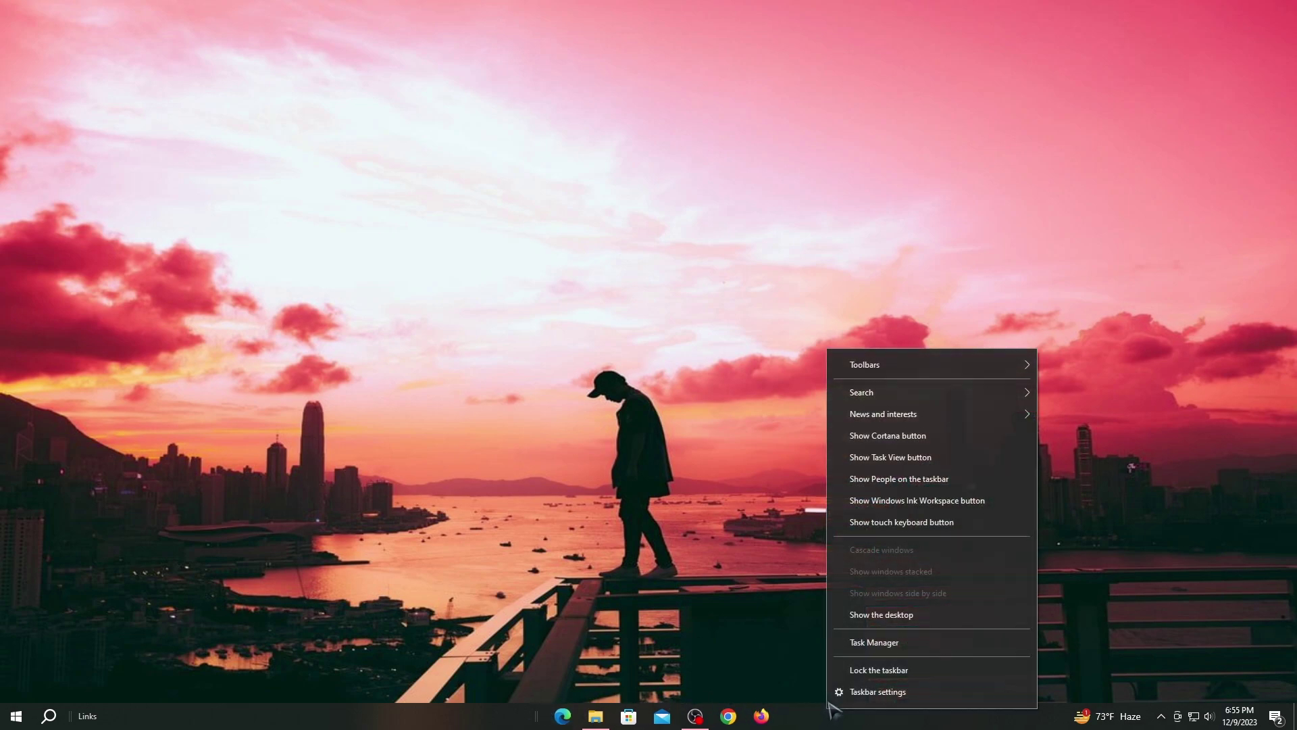
left_click(878, 668)
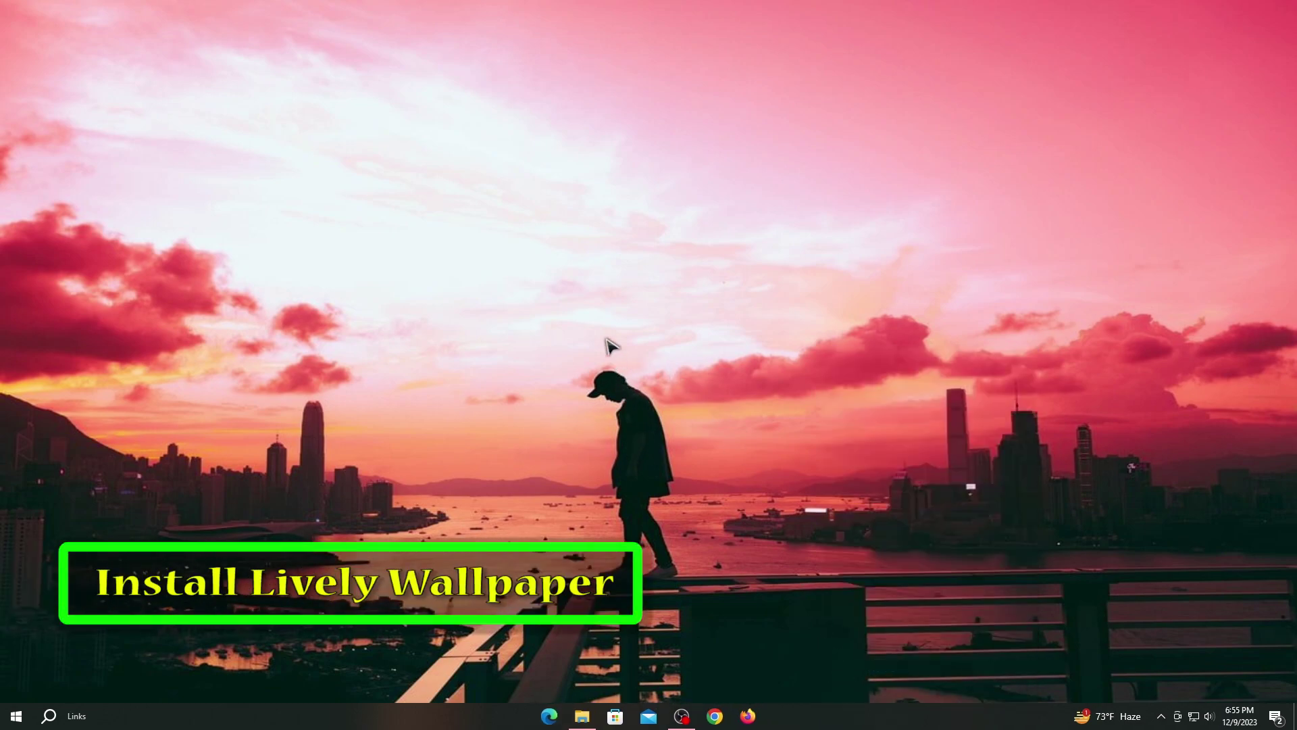
right_click(573, 295)
left_click(609, 335)
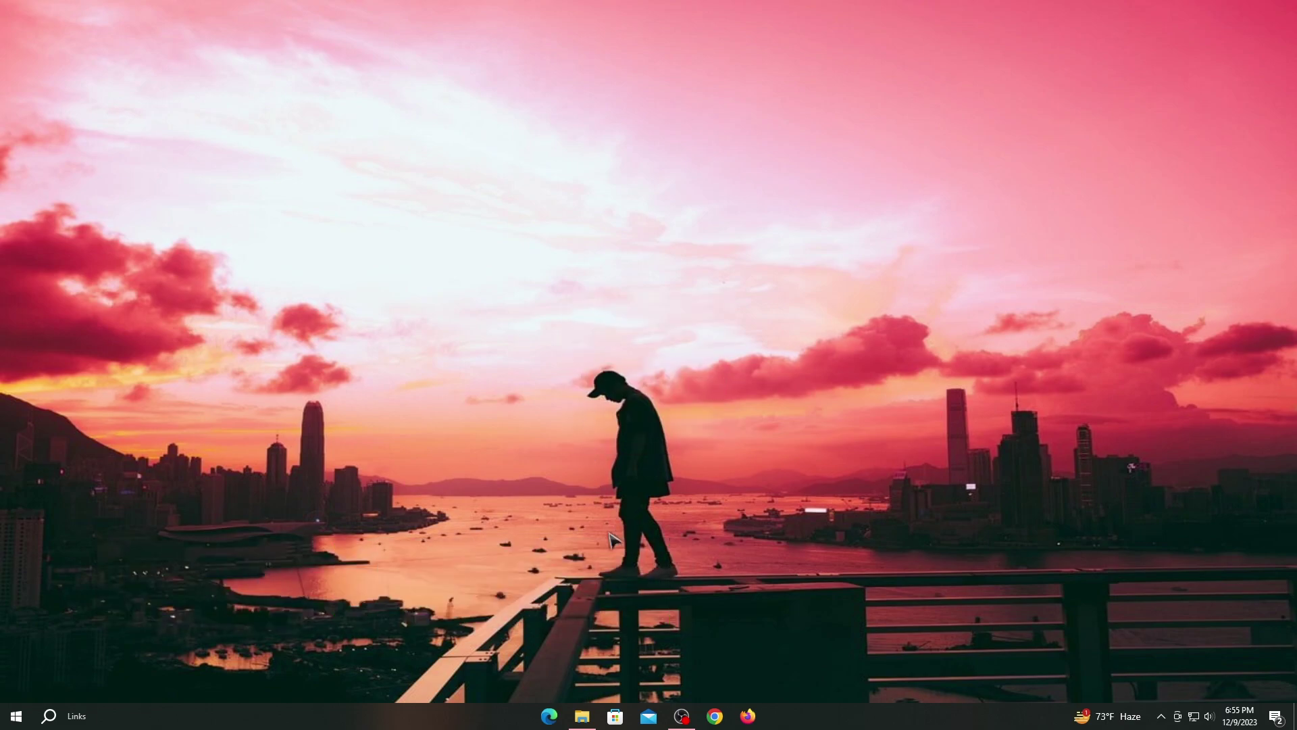
Find Lively Wallpaper in the Microsoft Store and install it
left_click(614, 718)
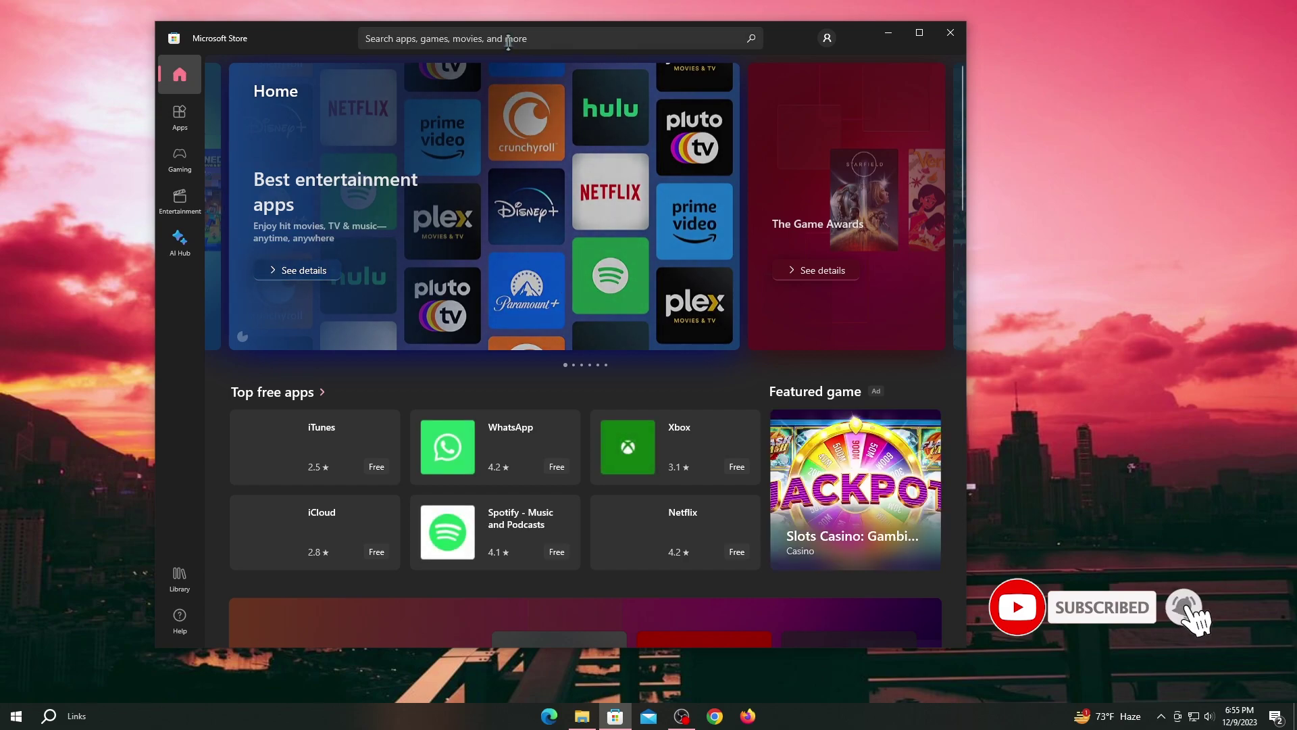
left_click(509, 39)
type("livel")
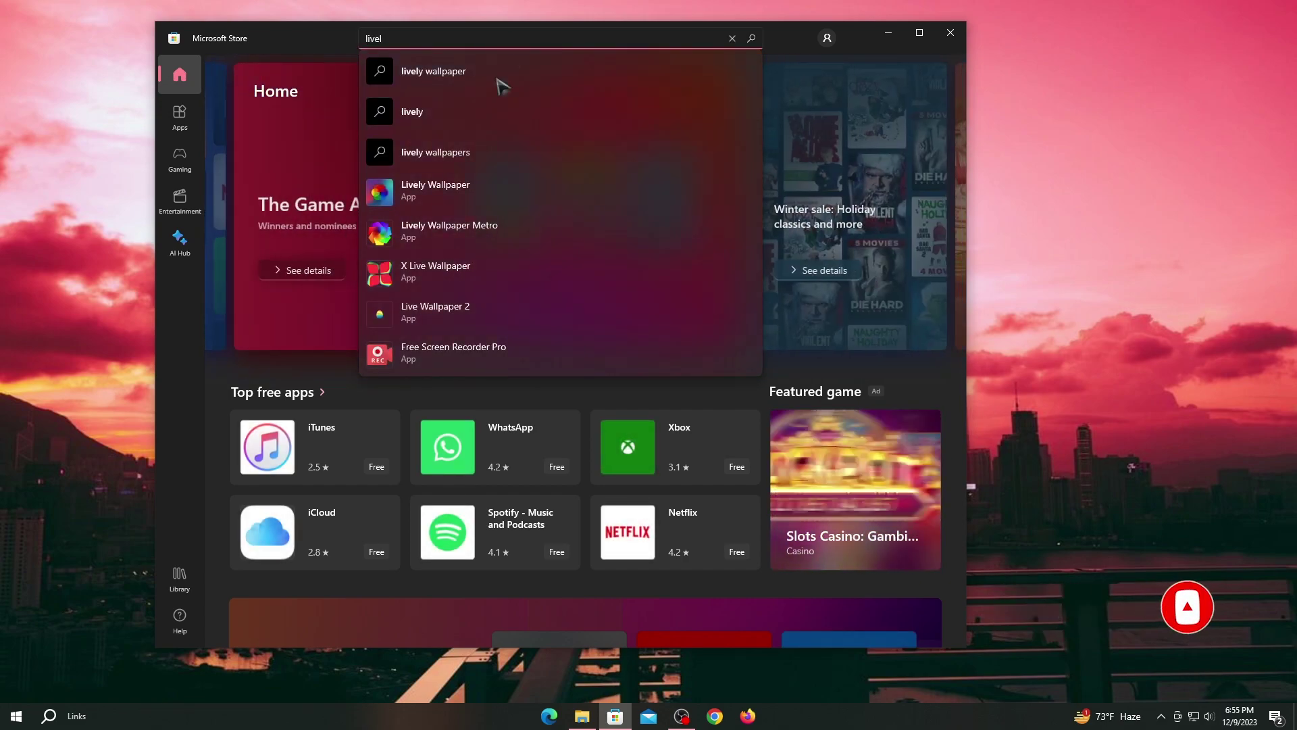
left_click(466, 193)
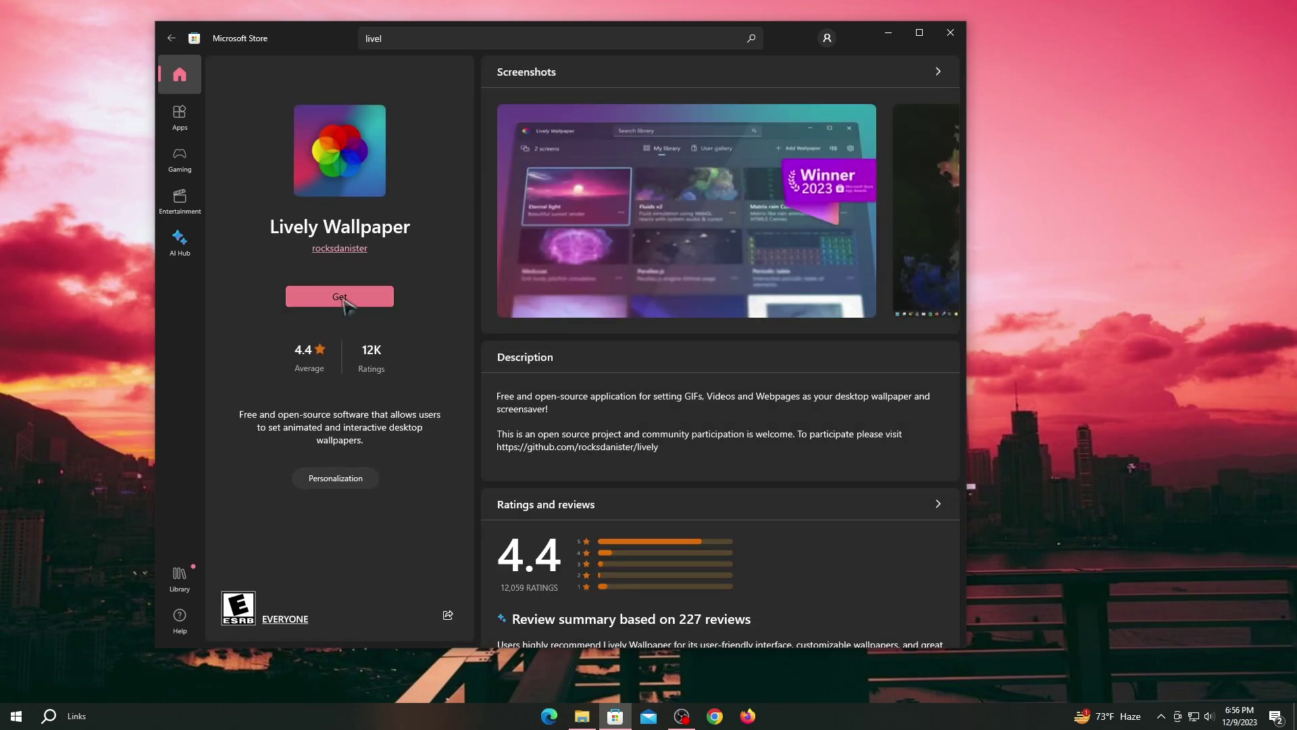
left_click(342, 300)
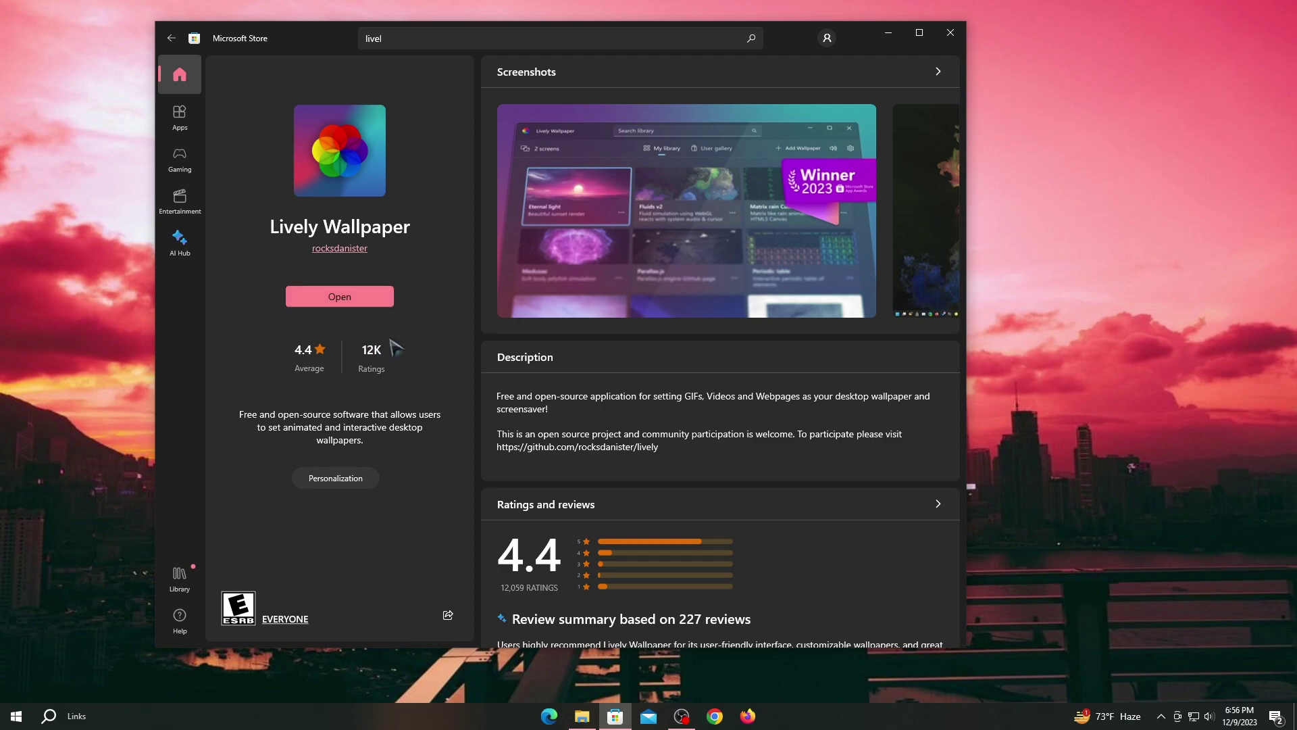
Launch Lively Wallpaper, close the Microsoft Store and move the Lively window to the middle of the desktop
left_click(349, 304)
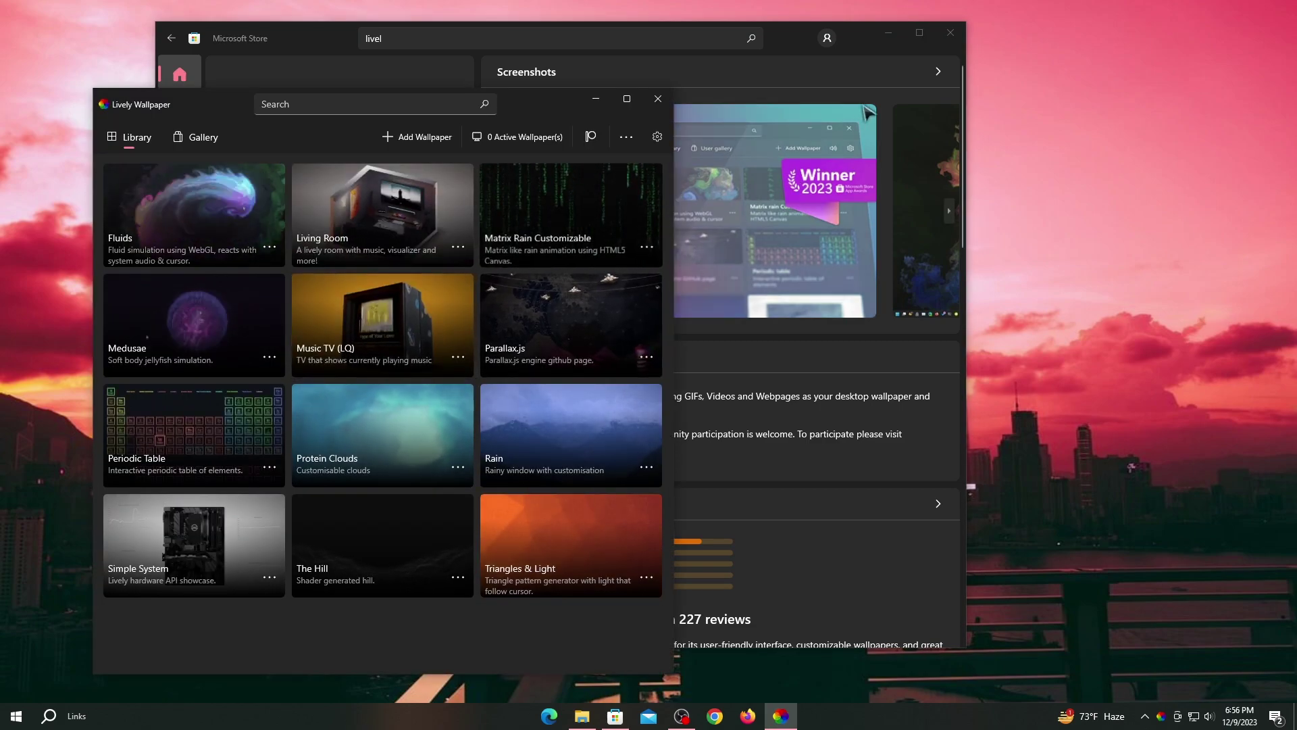
left_click(950, 32)
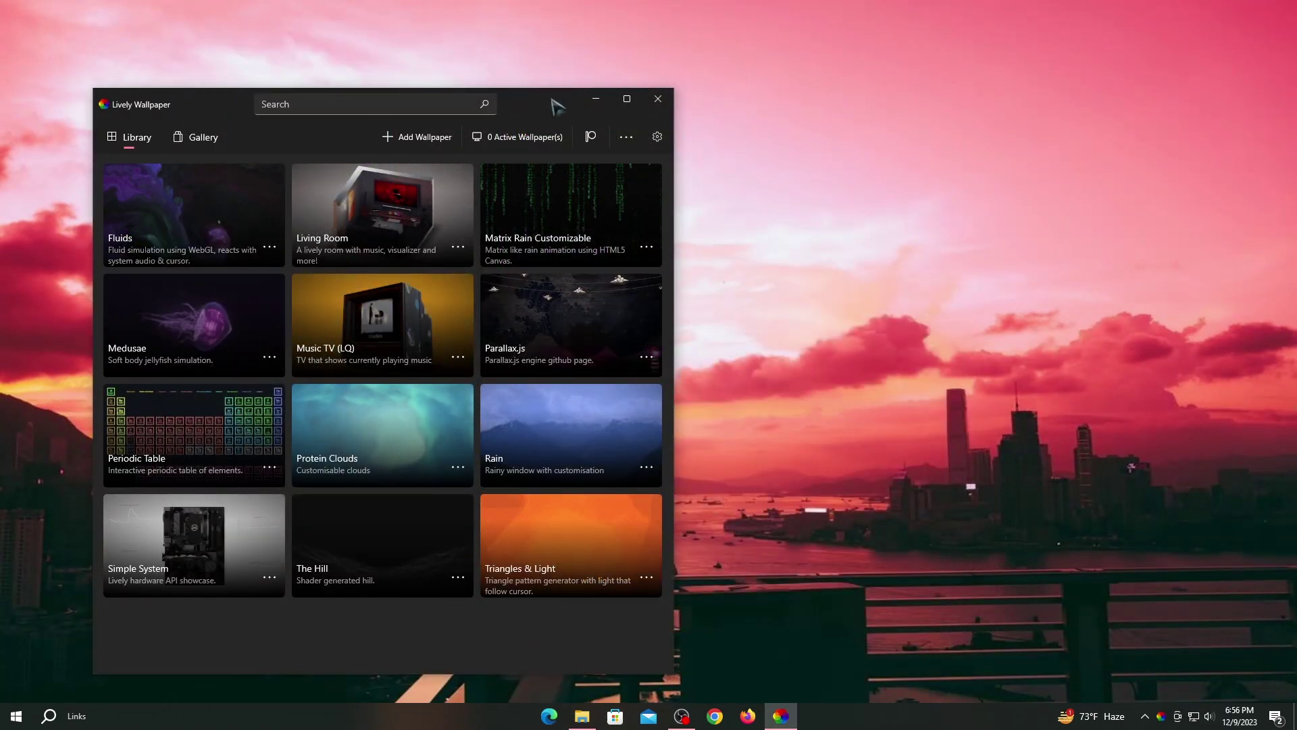
left_click_drag(558, 105, 812, 95)
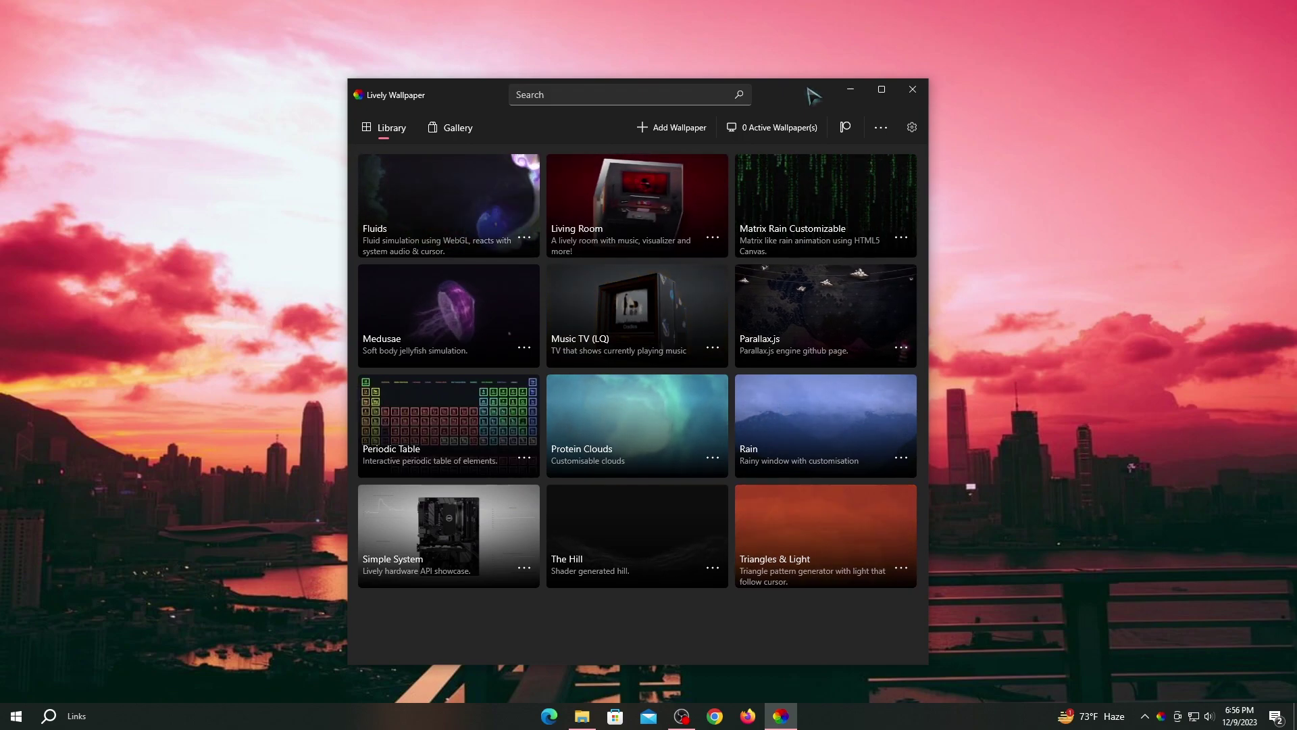
Switch to File Explorer and open the extracted aesthetic desktop theme folder in Downloads
left_click(582, 716)
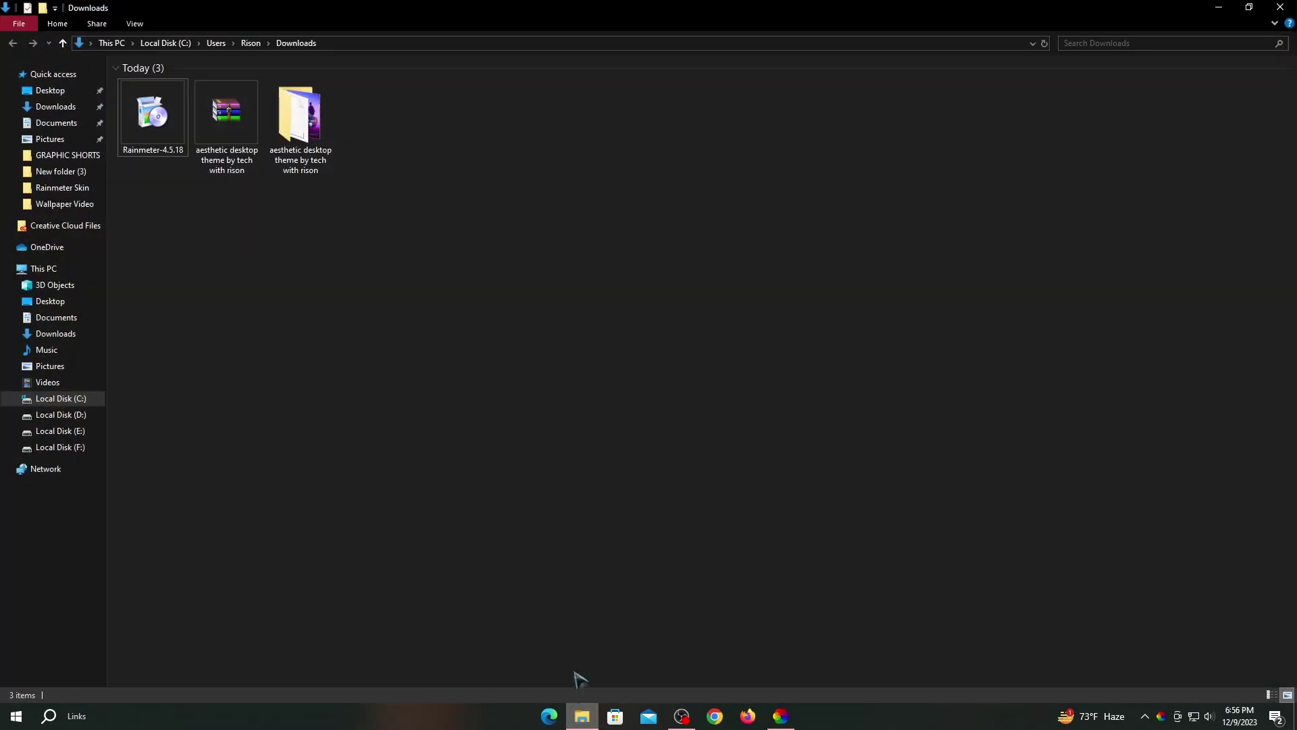
double_click(303, 121)
mouse_move(411, 206)
left_click(517, 221)
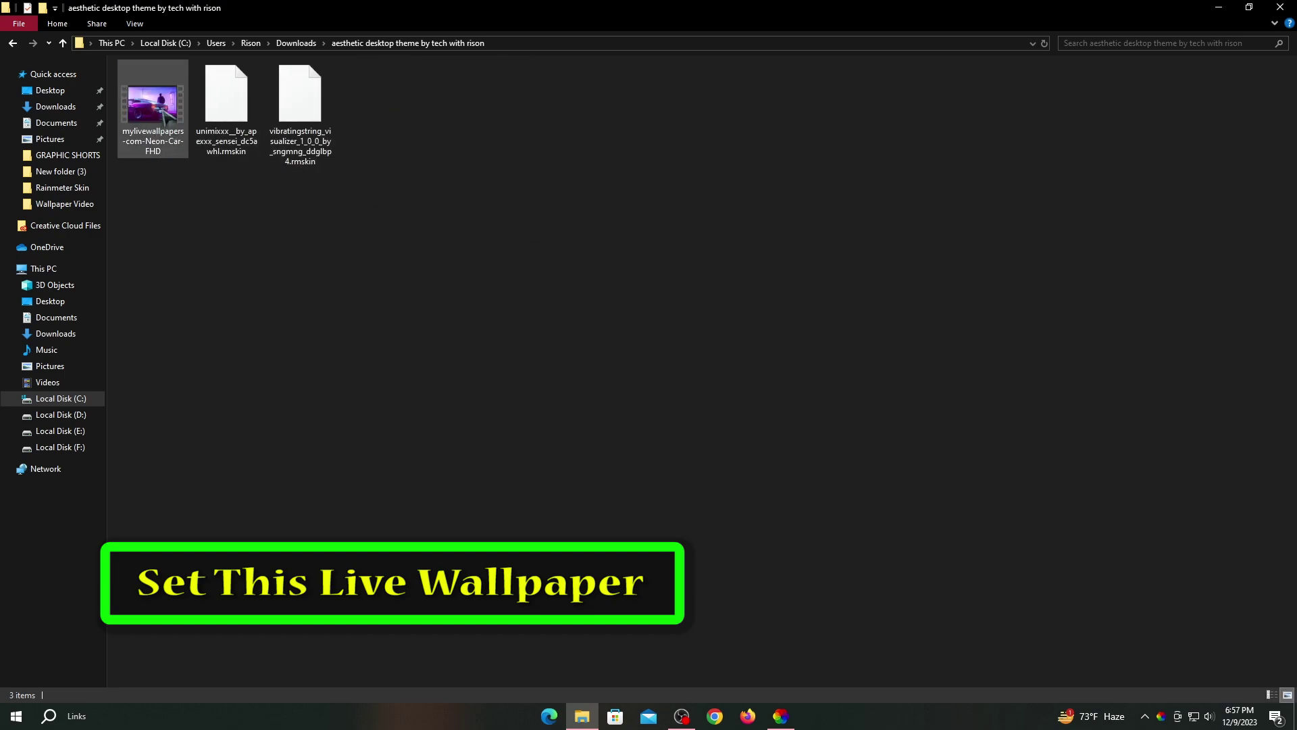
Switch to Lively Wallpaper, start adding a wallpaper from a file, and browse to the extracted aesthetic desktop theme folder in Downloads
left_click(1213, 10)
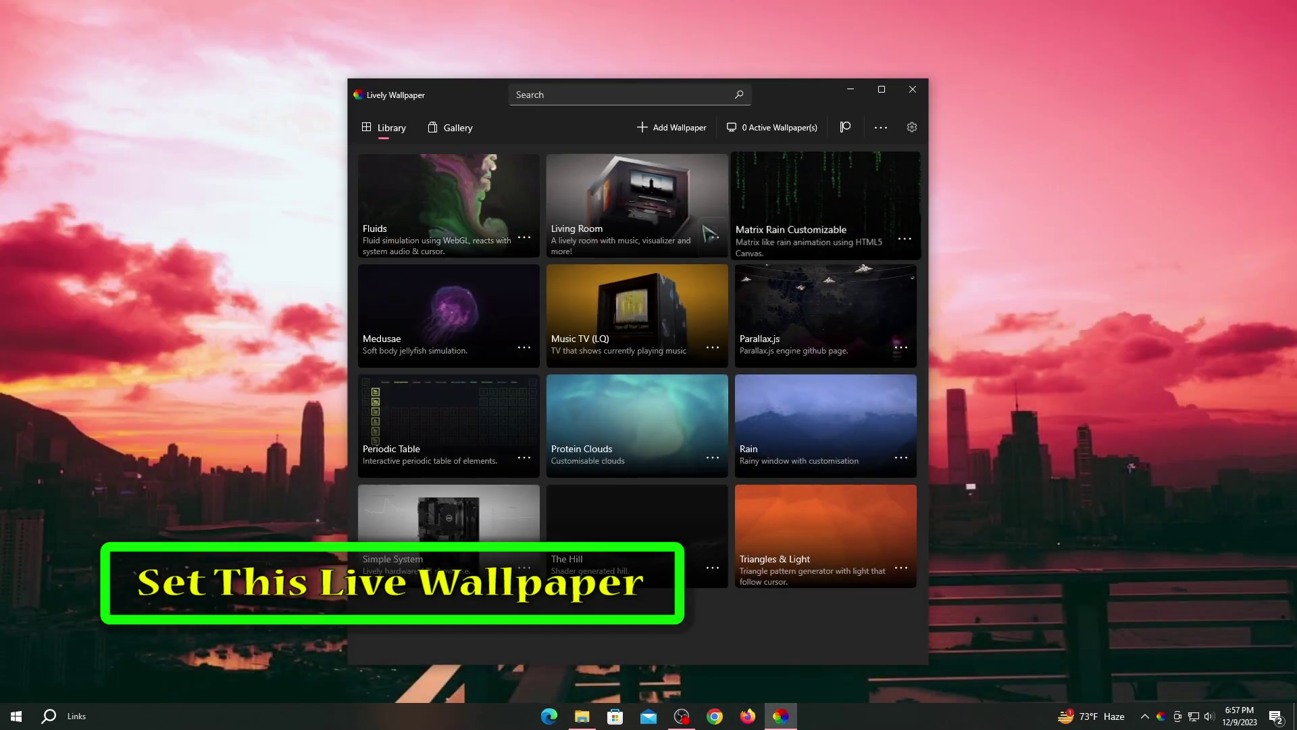
left_click(684, 130)
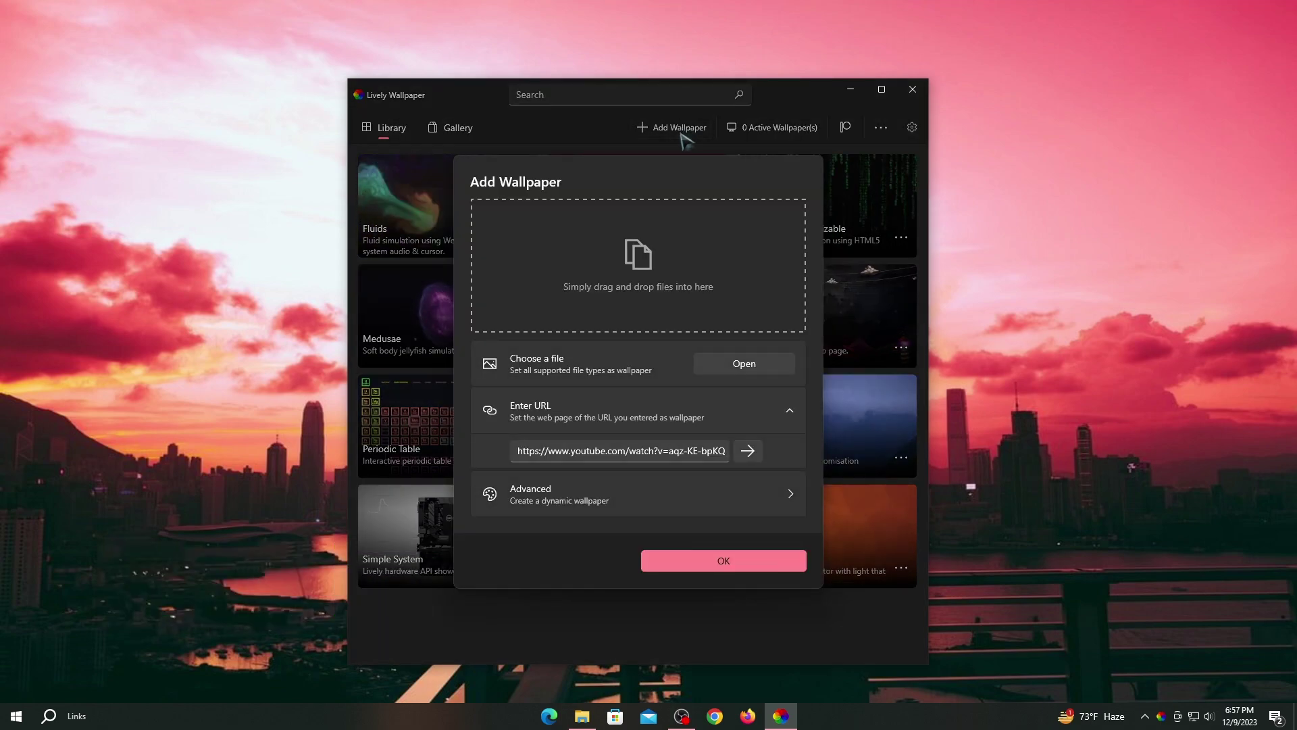
left_click(735, 370)
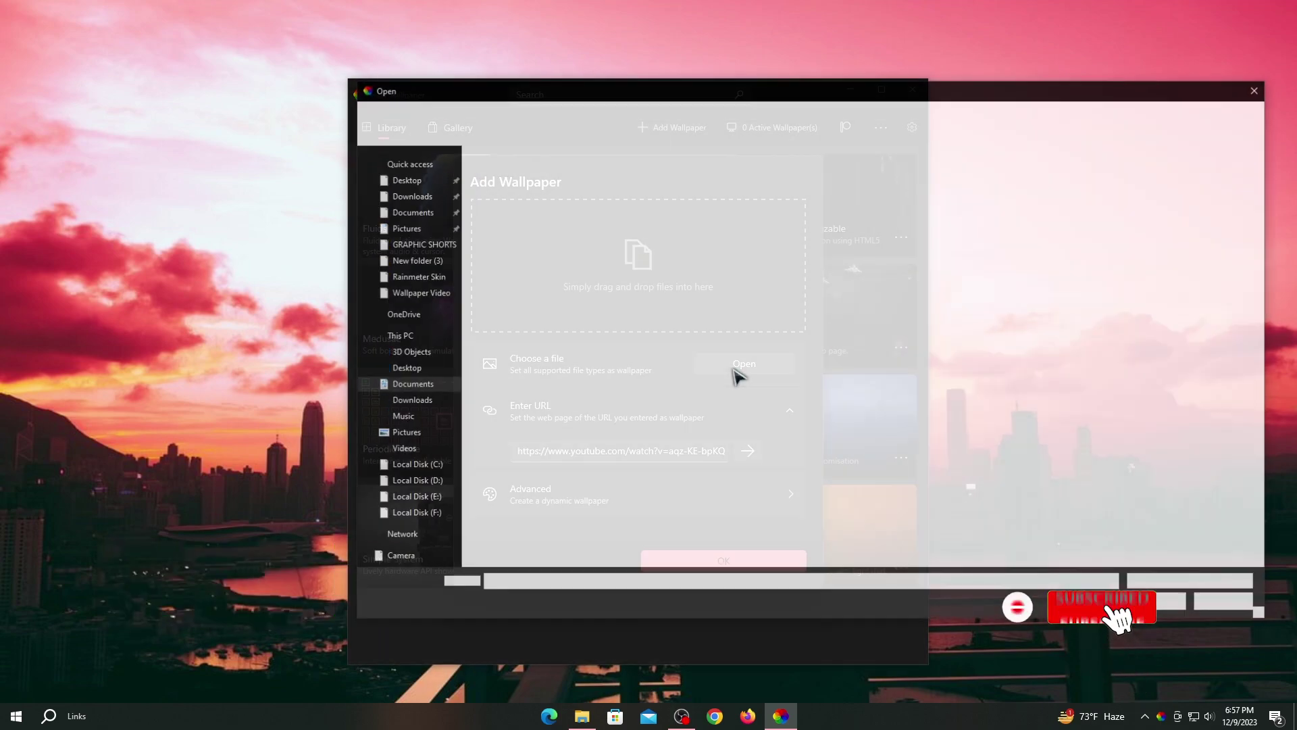
left_click(409, 196)
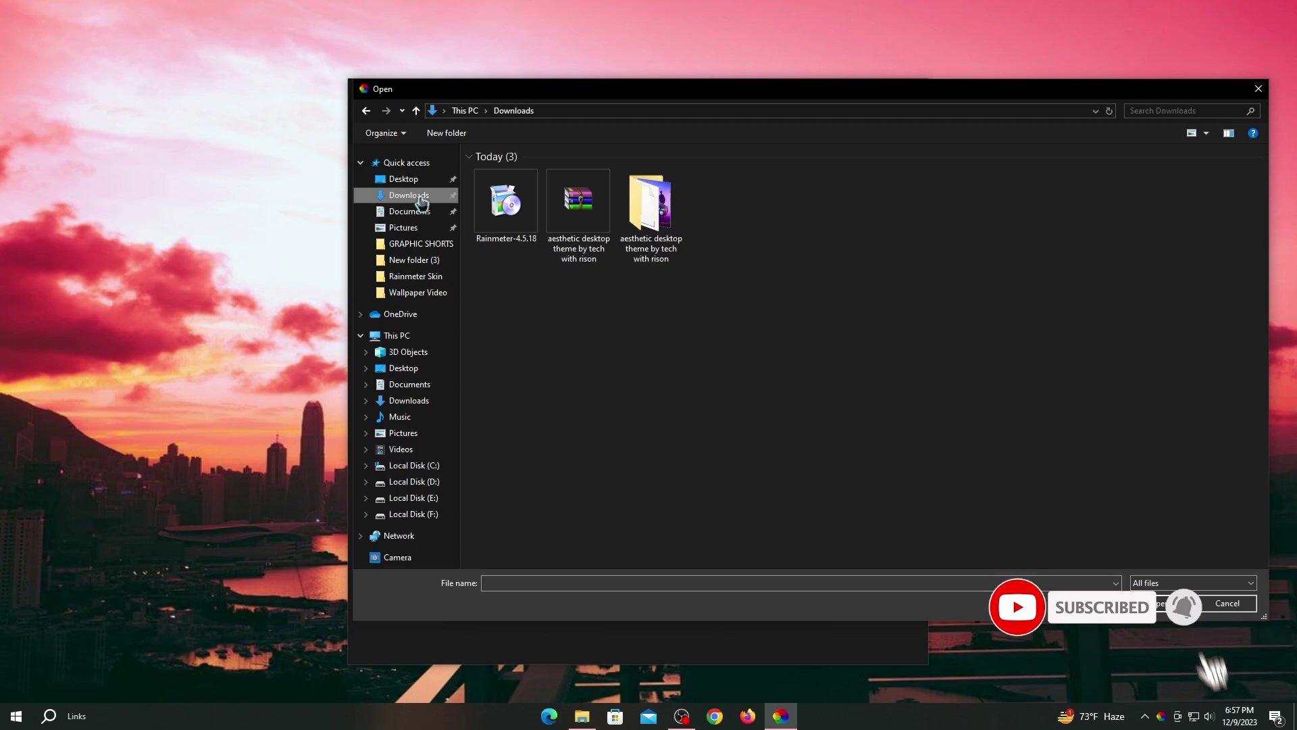
double_click(634, 217)
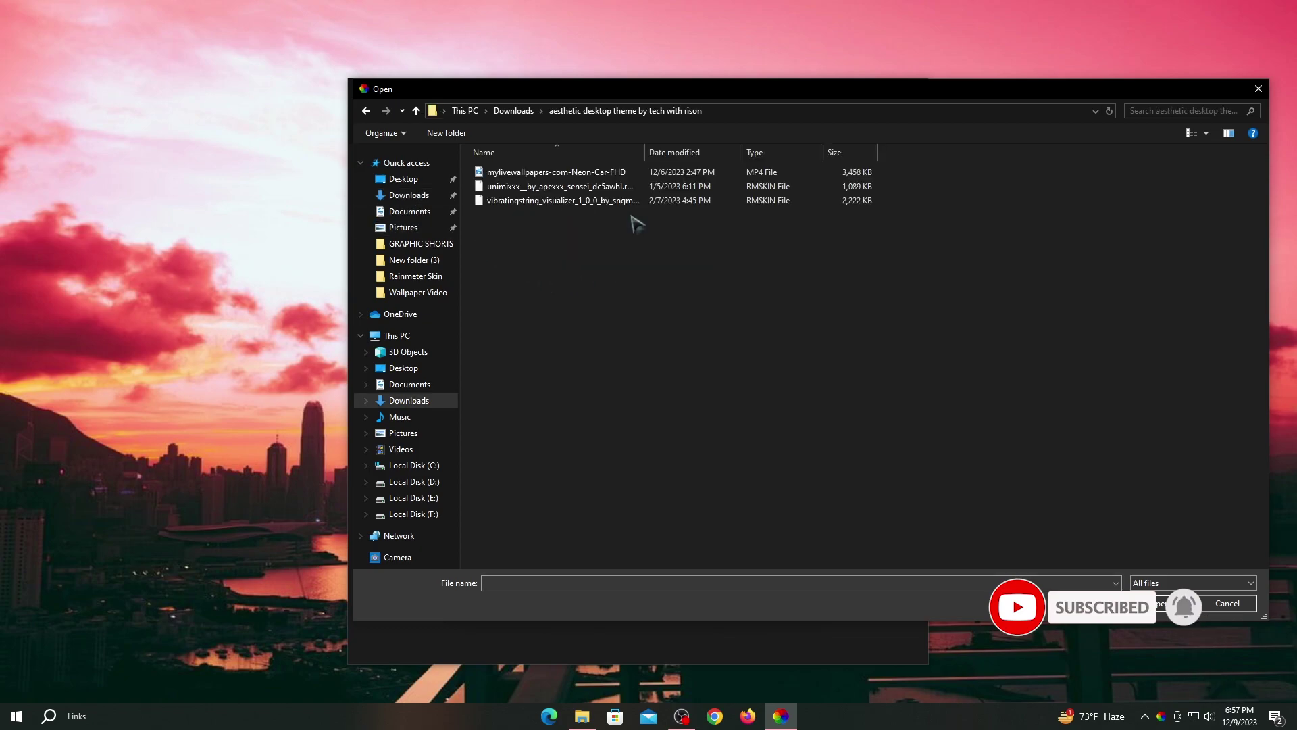
Show the folder's files as large icons and add the video mylivewallpapers-com-Neon-Car-FHD as the live wallpaper, accepting its default details
right_click(634, 266)
mouse_move(747, 268)
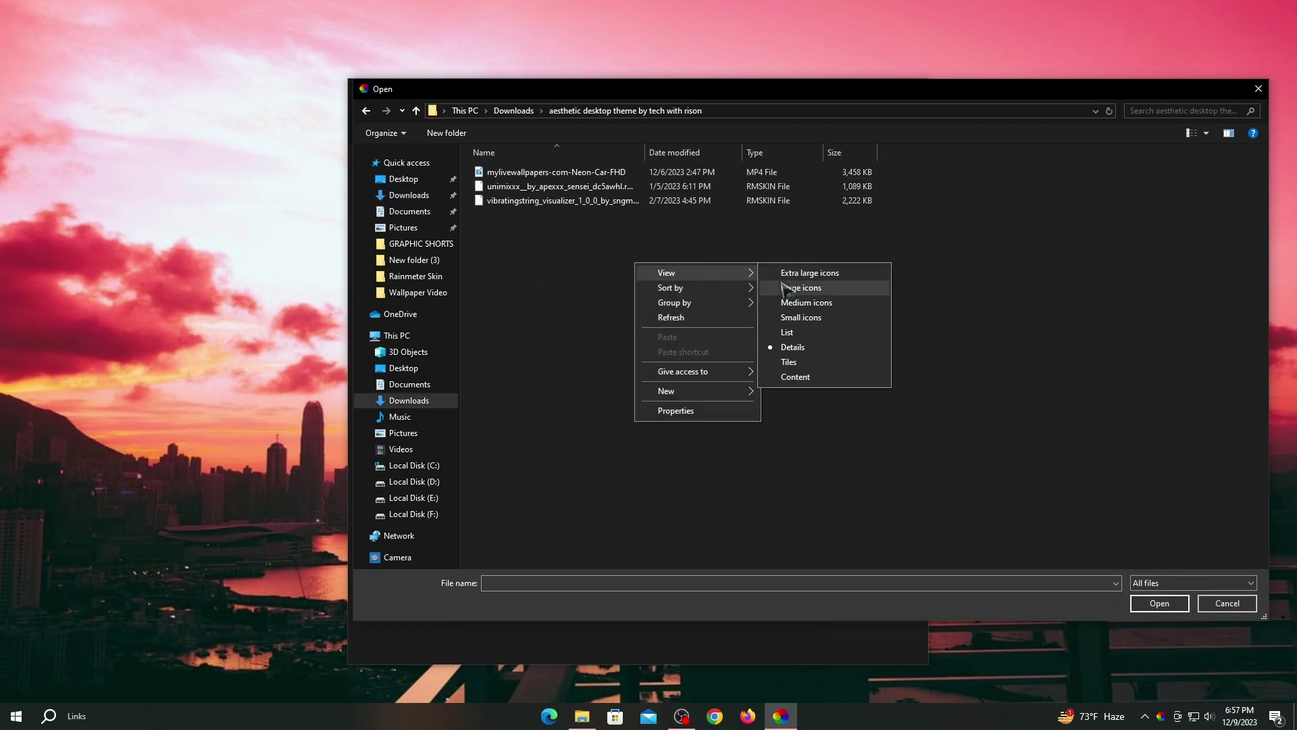
left_click(778, 290)
left_click(508, 193)
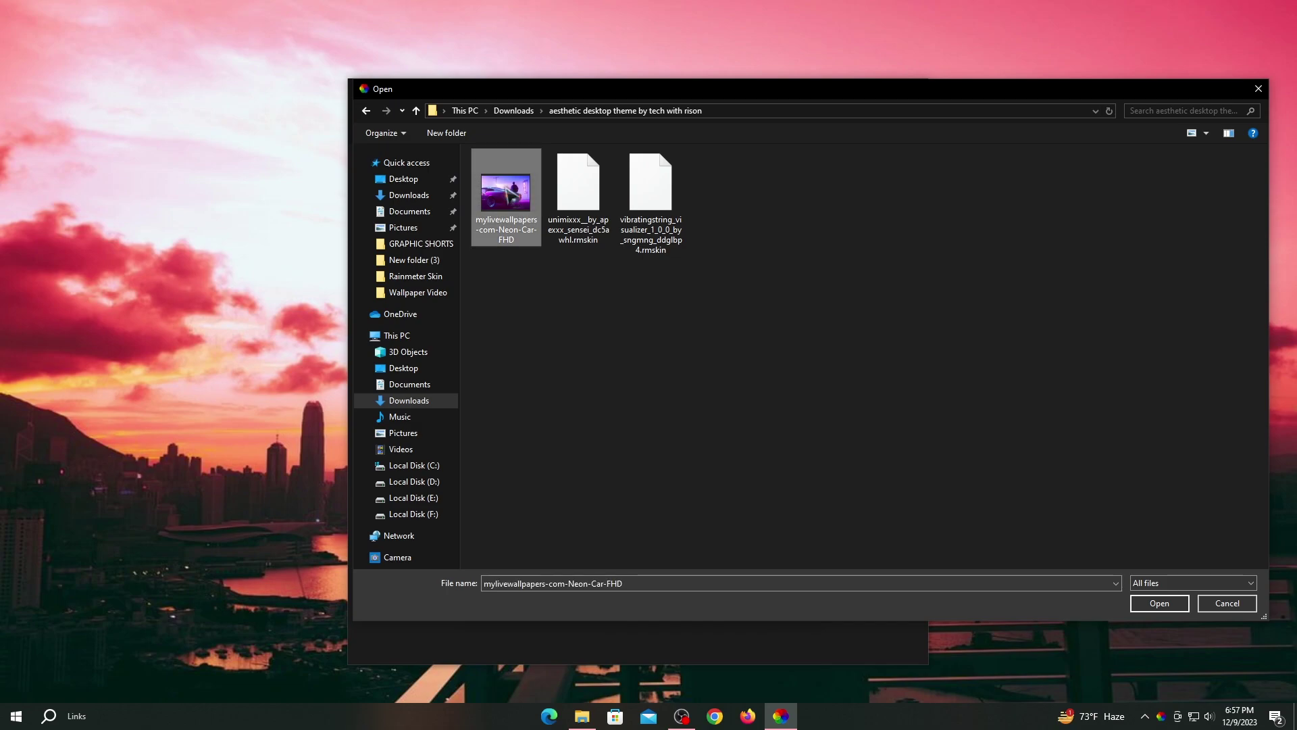
left_click(1158, 603)
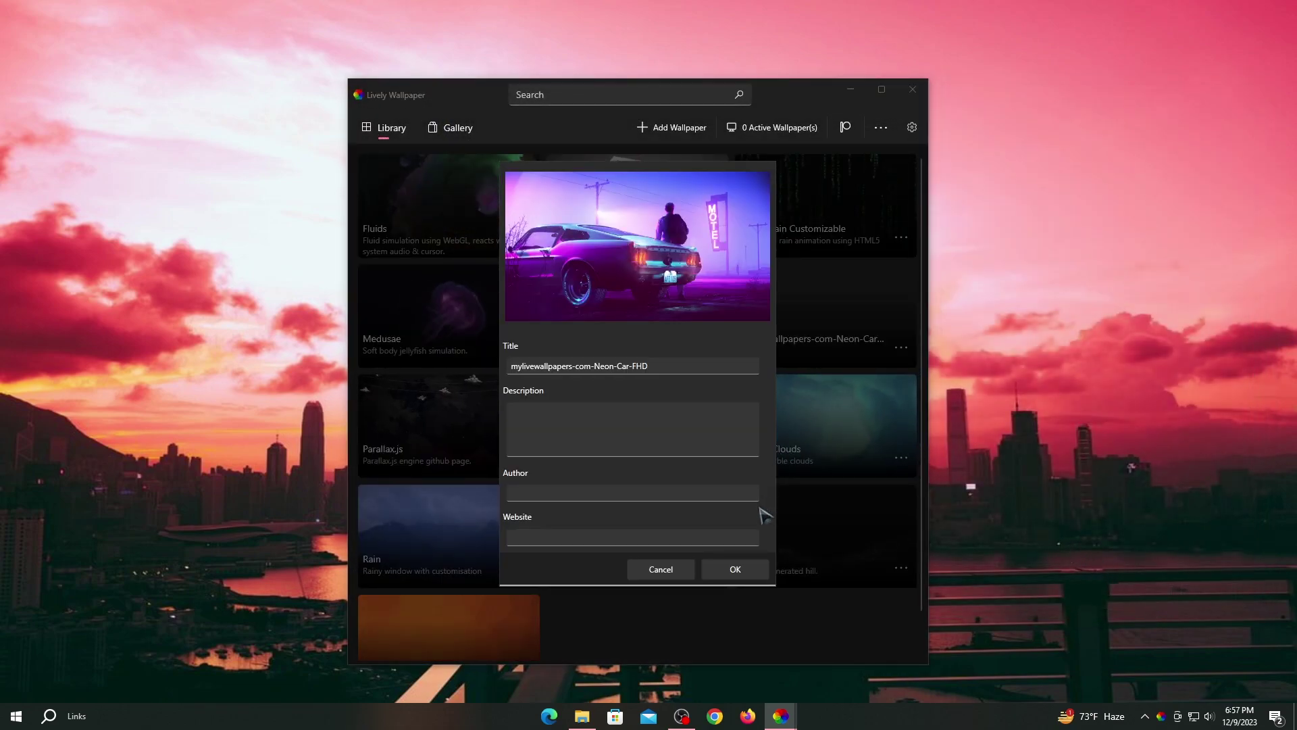
left_click(735, 569)
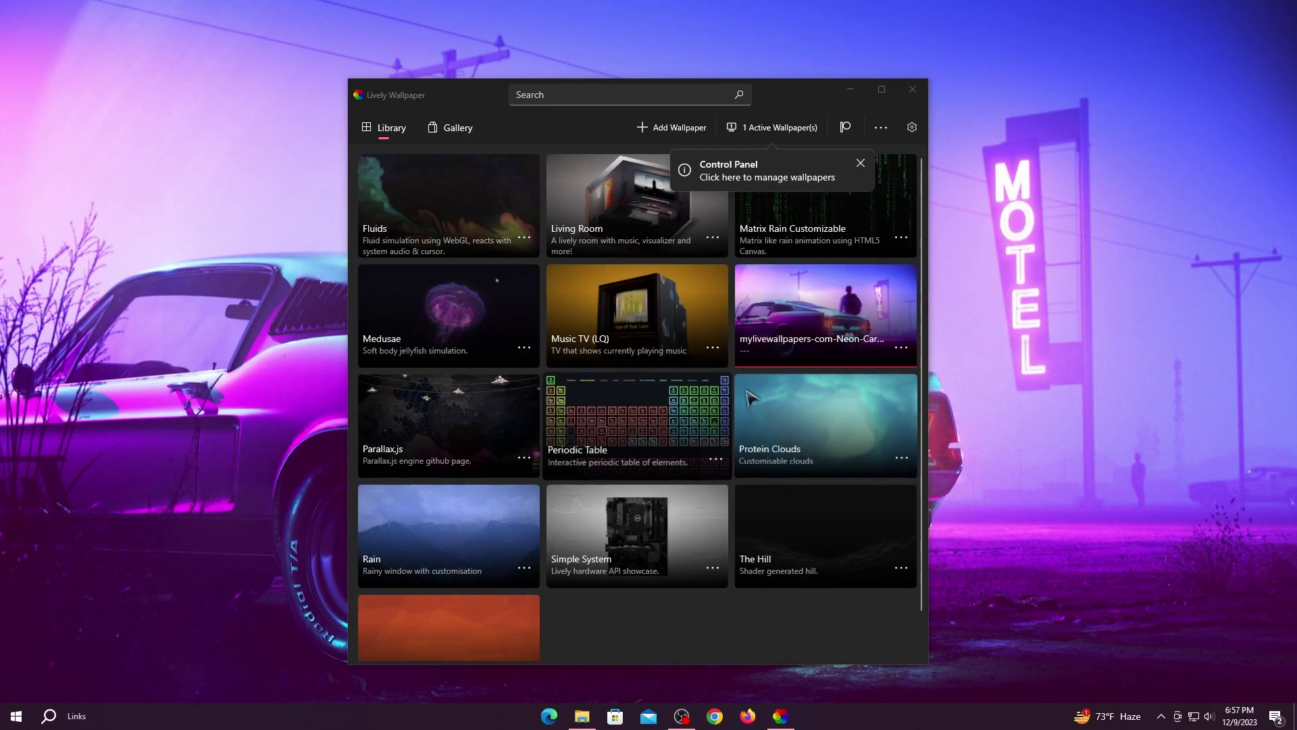
In Lively's system settings, set the Taskbar Theme to Clear
left_click(912, 126)
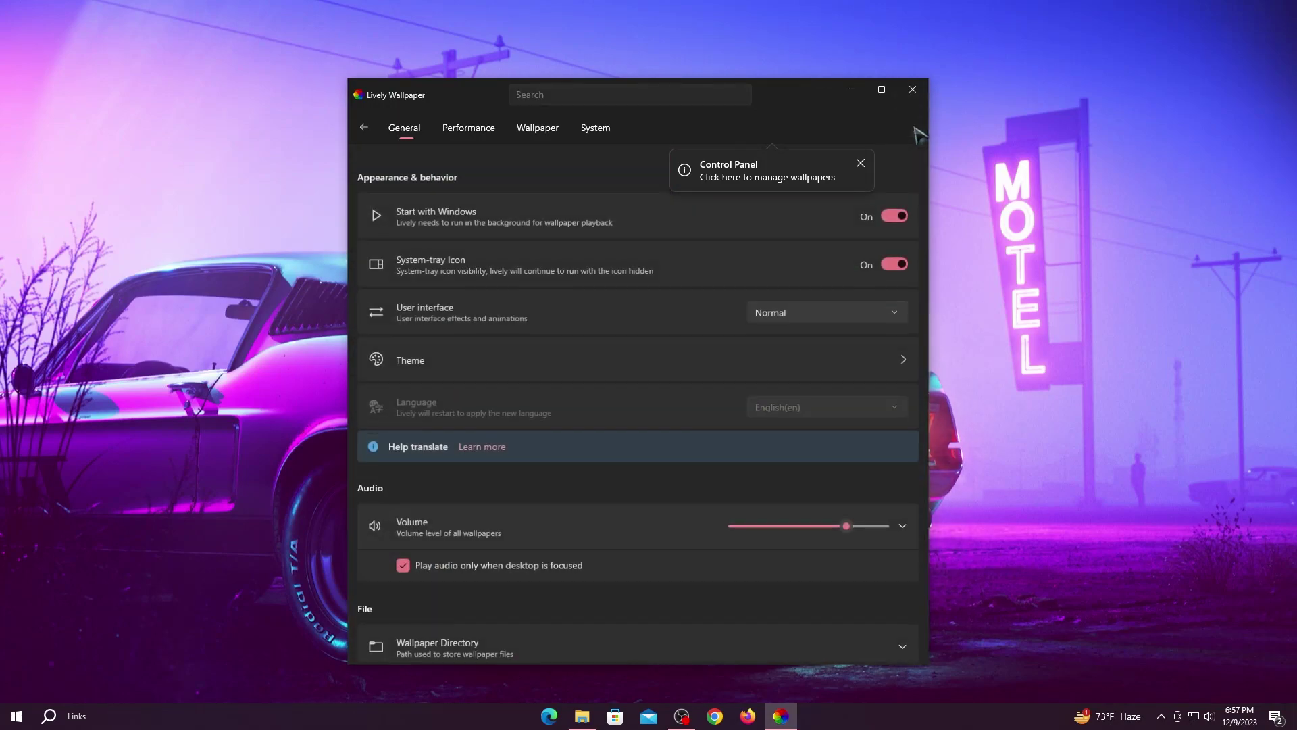
left_click(867, 163)
left_click(608, 133)
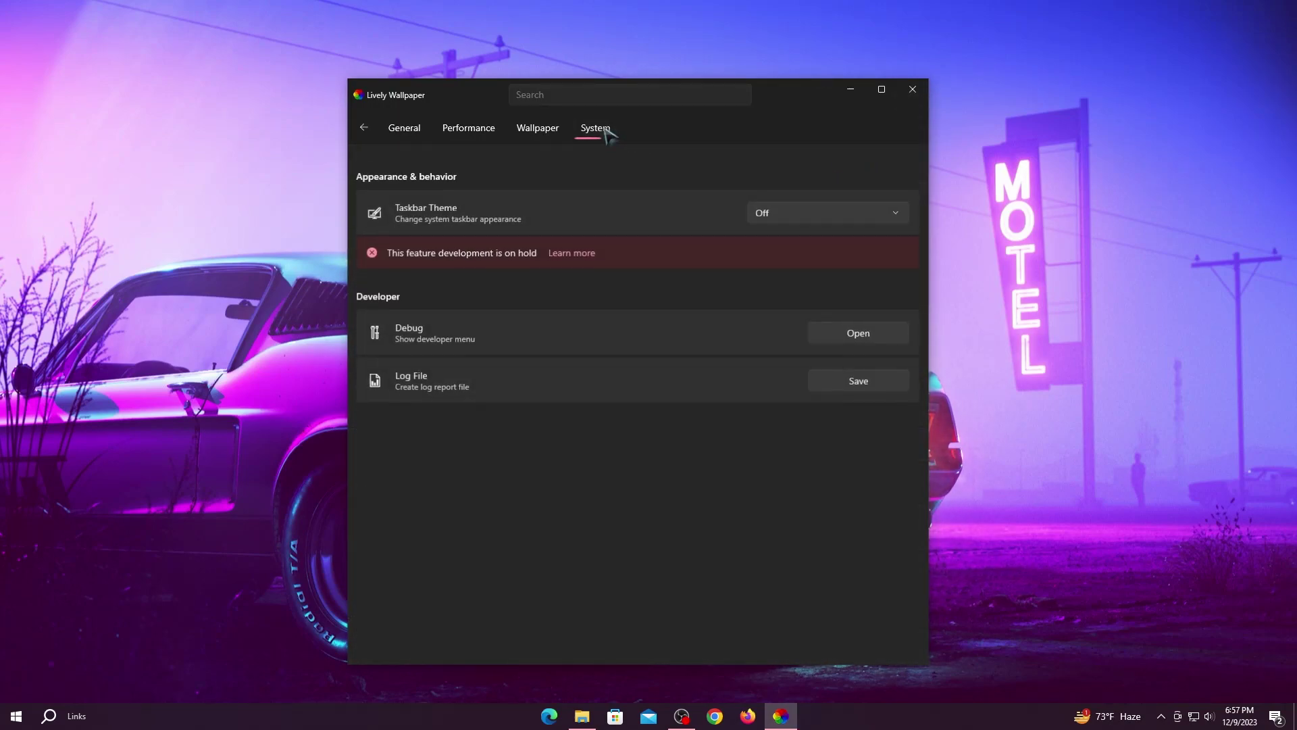
left_click(758, 212)
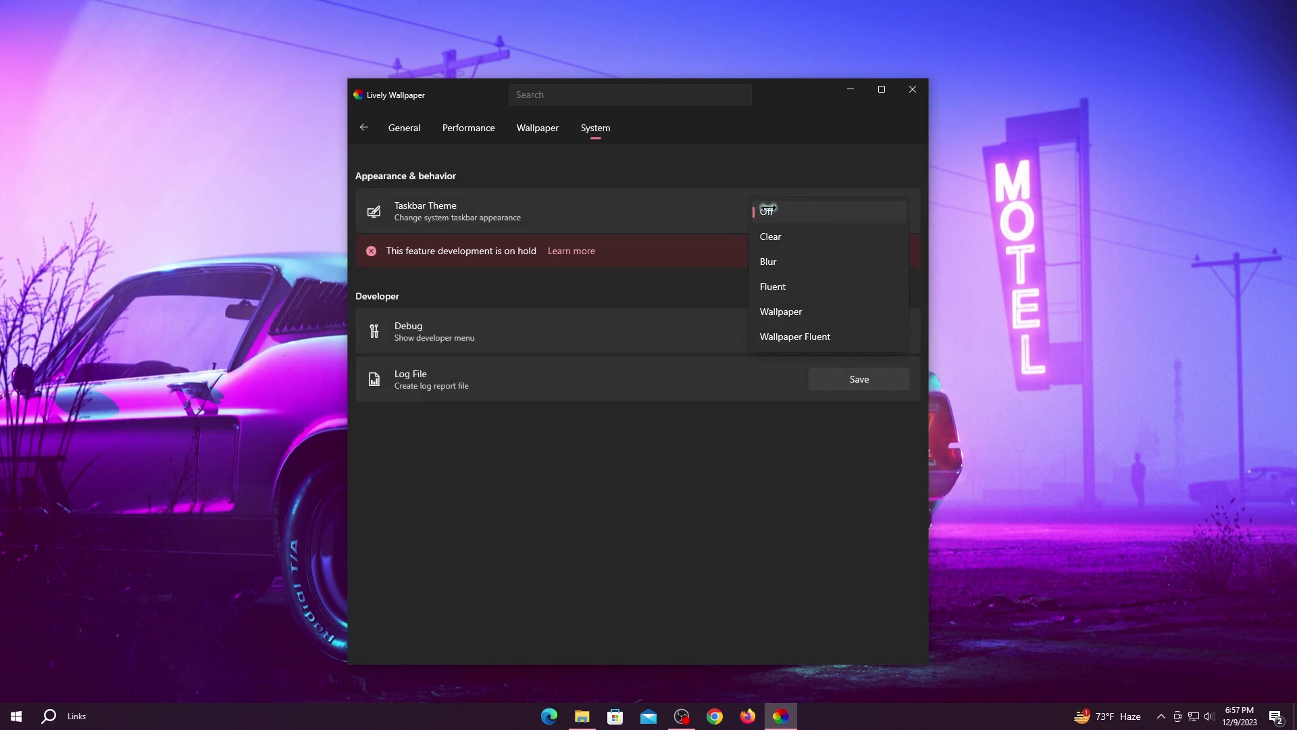
left_click(776, 245)
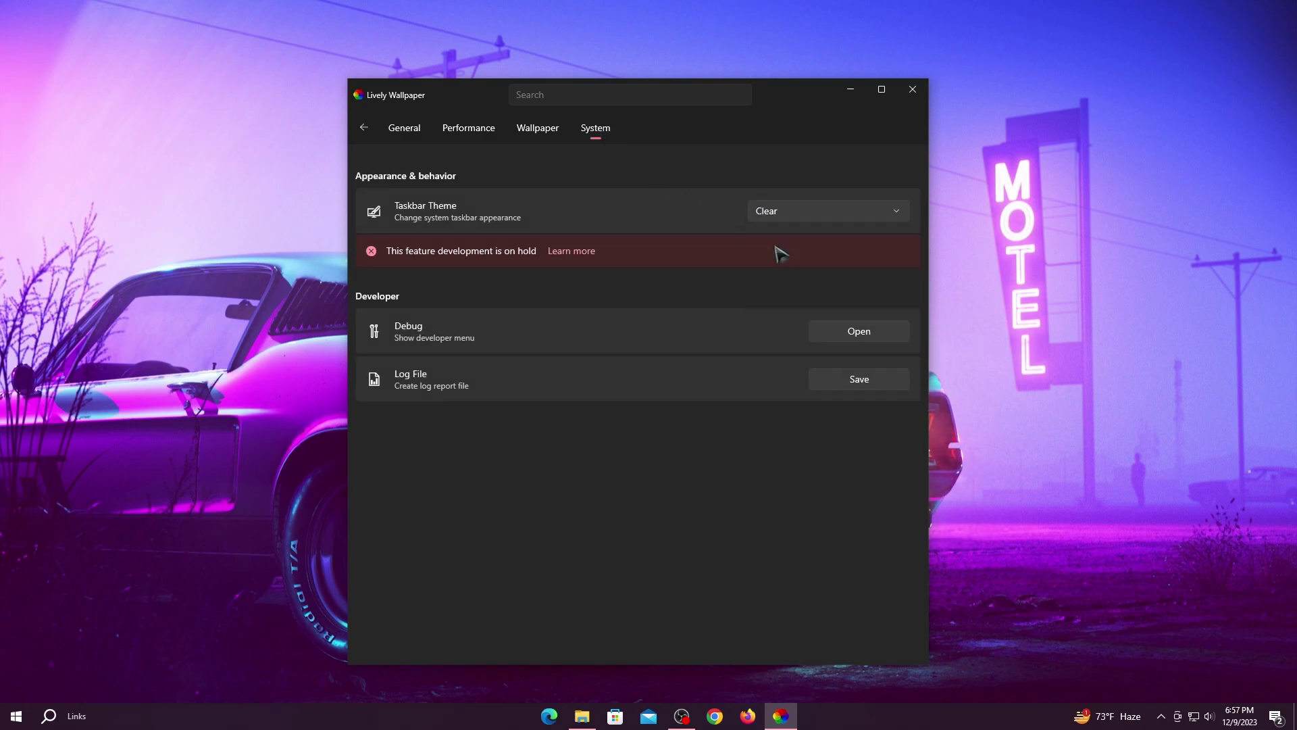
Close the Lively window, acknowledge that it keeps running in the system tray, and refresh the desktop
left_click(909, 92)
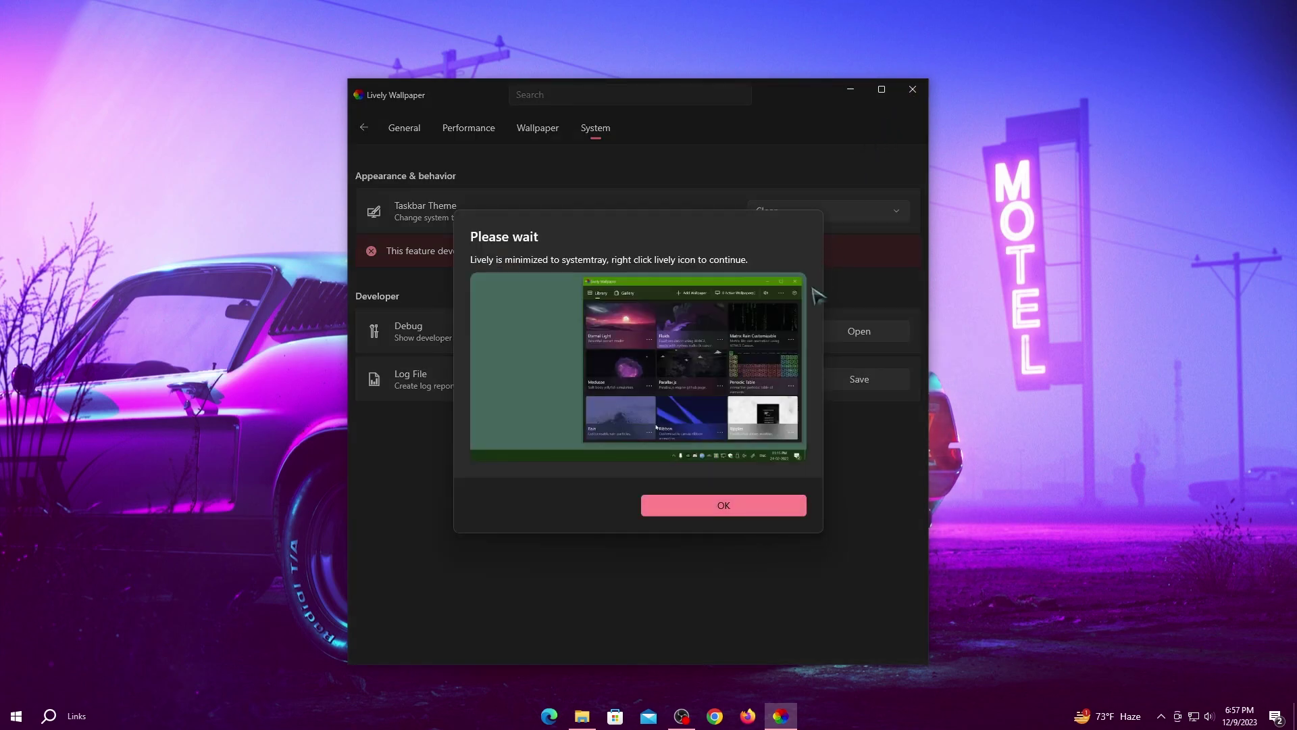
left_click(726, 505)
right_click(510, 248)
left_click(546, 287)
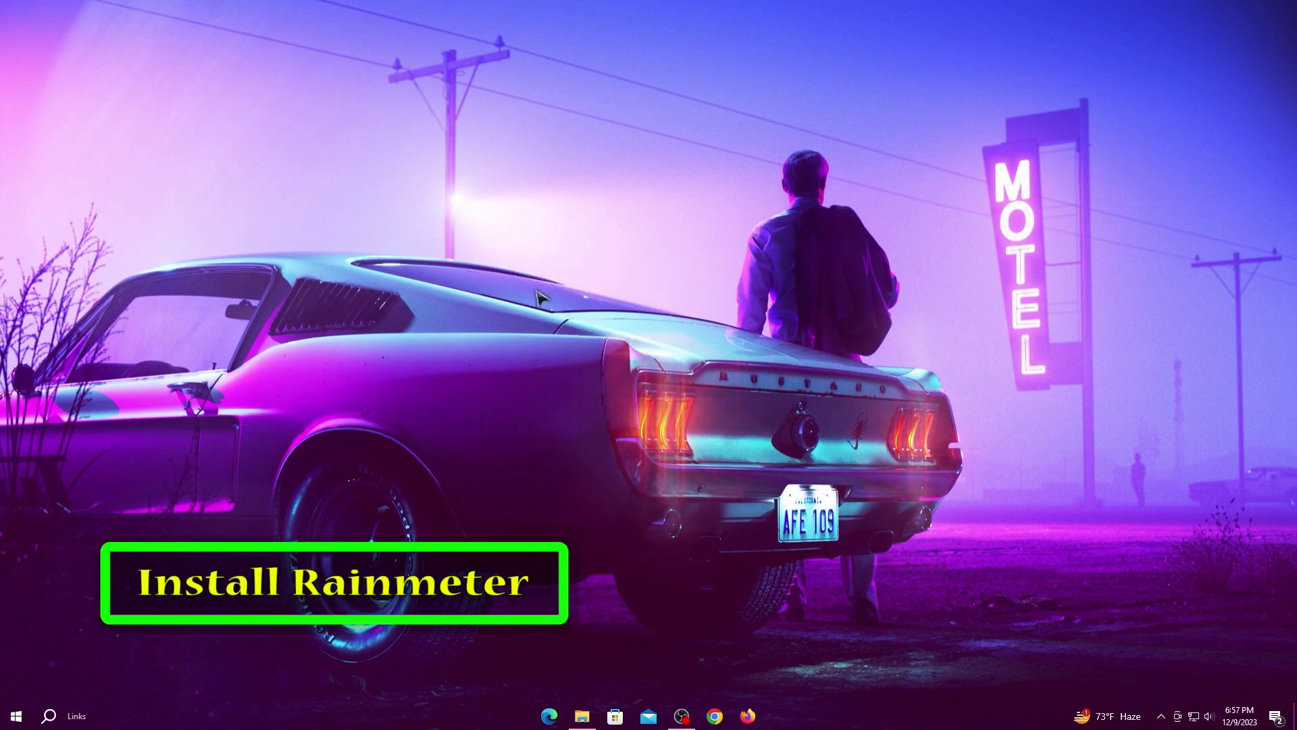
Switch to File Explorer, return to the Downloads folder and launch the Rainmeter-4.5.18 installer
left_click(584, 717)
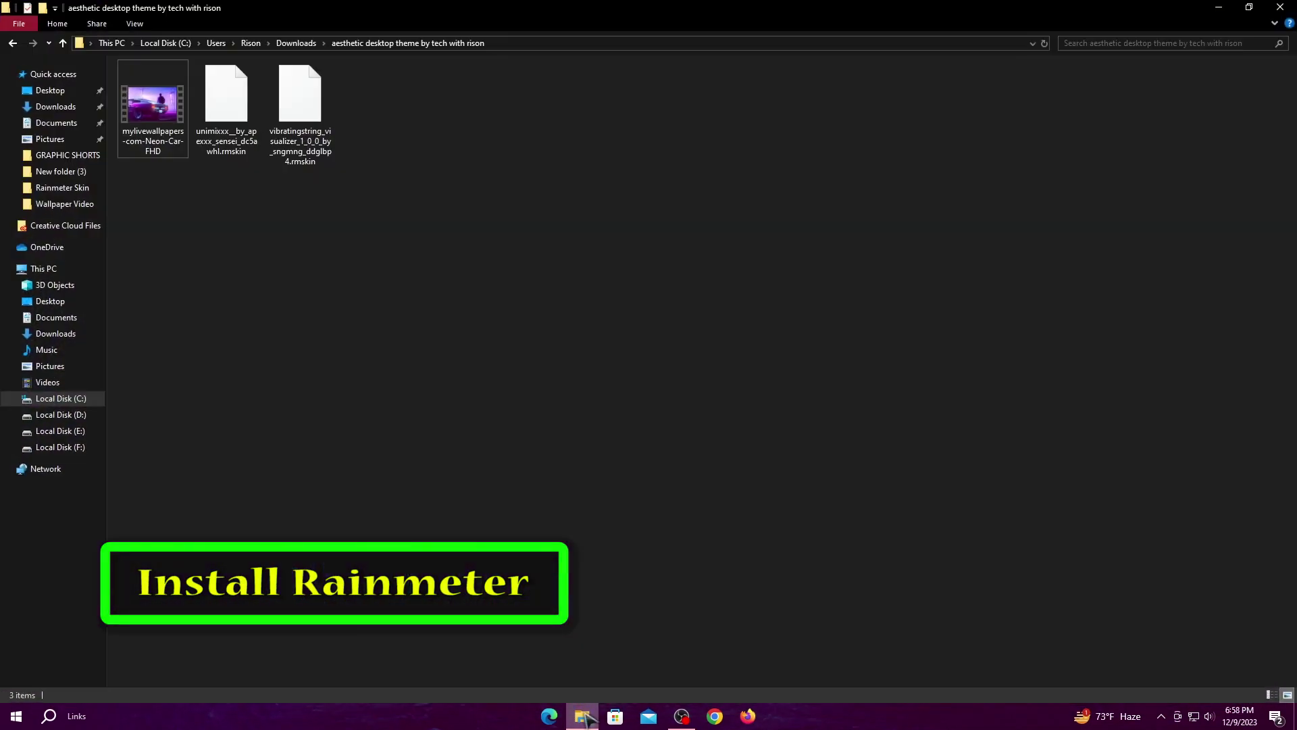
left_click(12, 42)
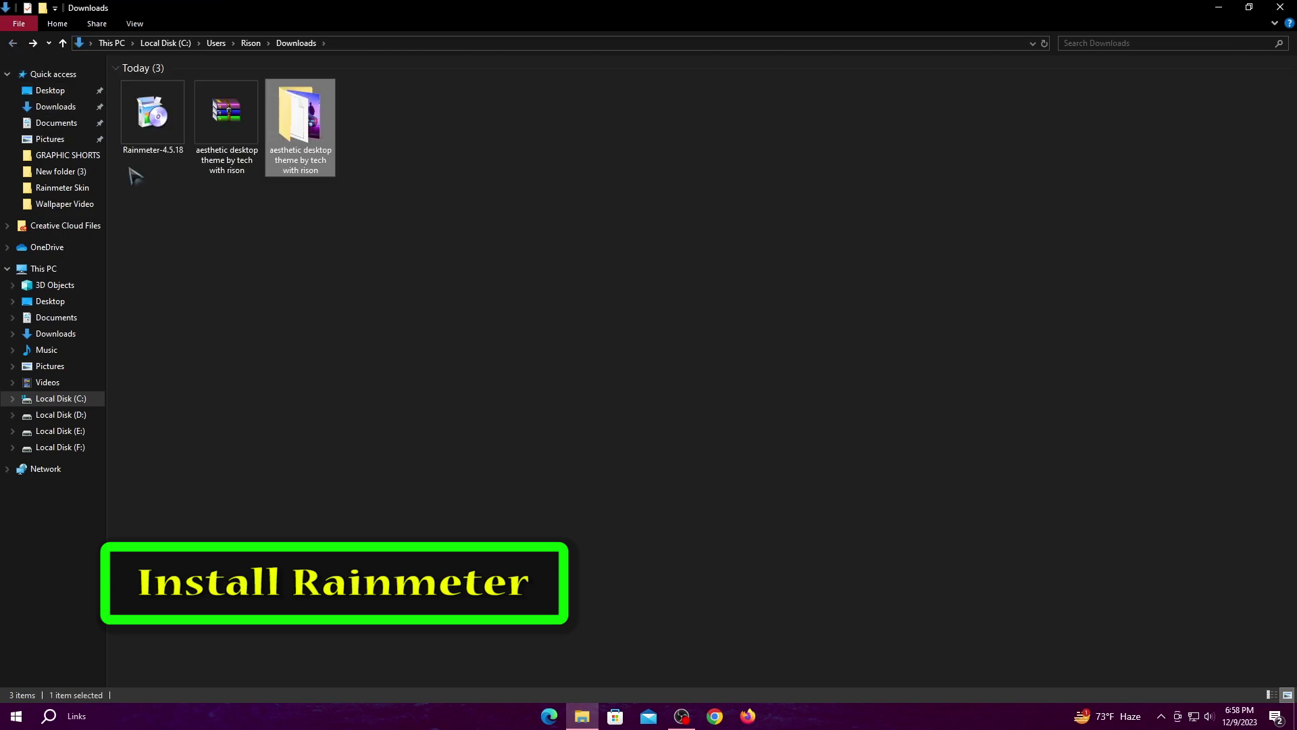
right_click(154, 127)
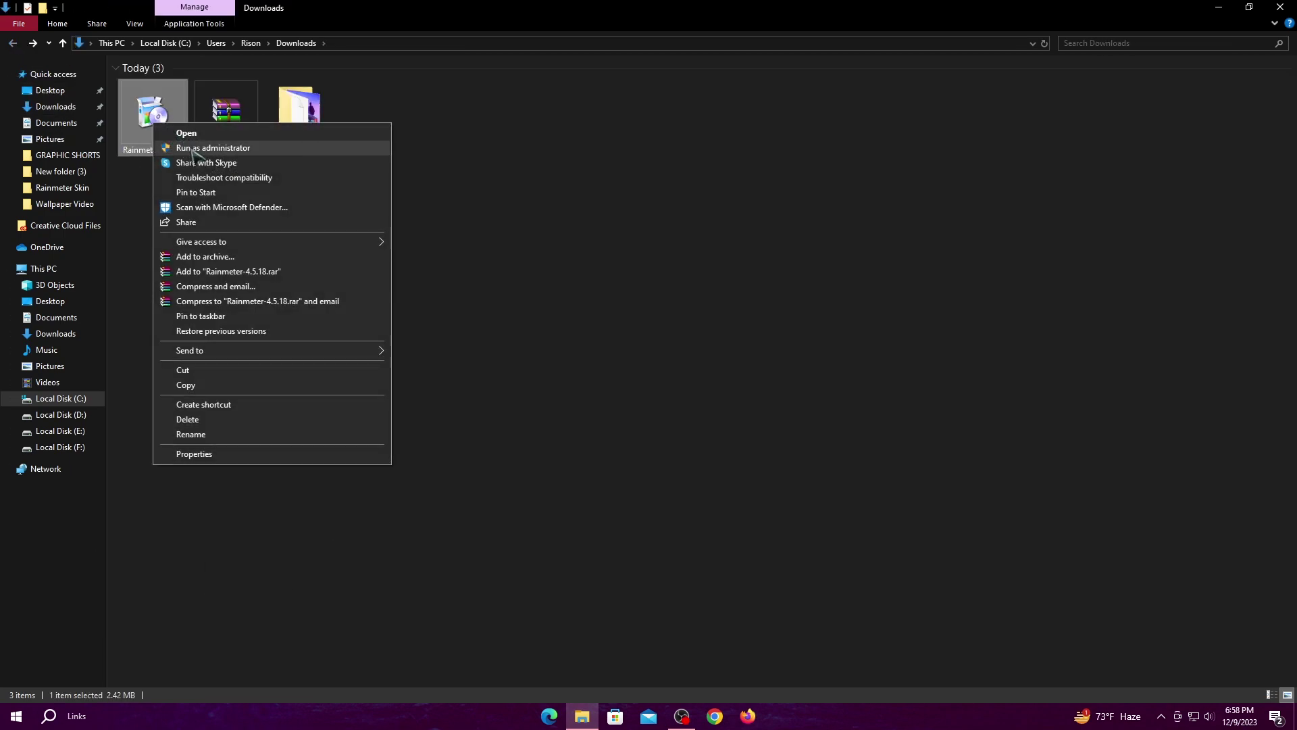
left_click(183, 137)
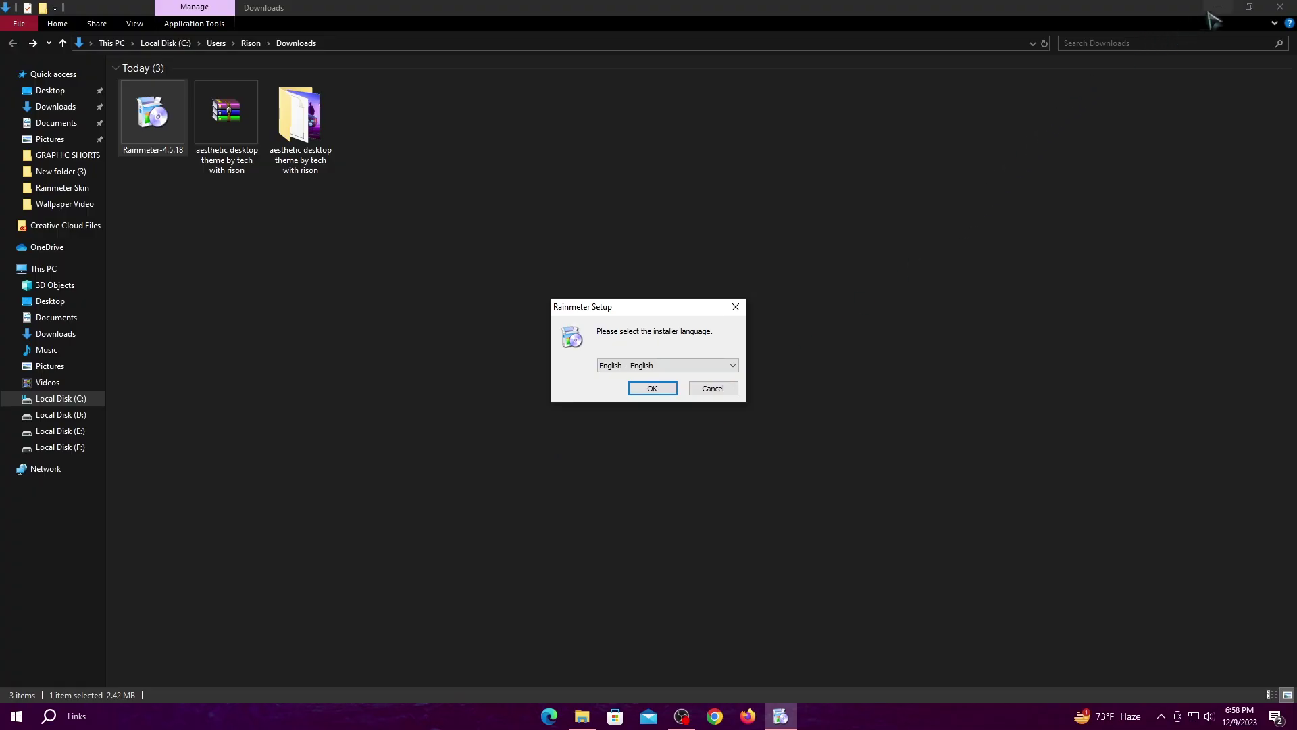
Minimize File Explorer and install Rainmeter in English with the standard installation type
left_click(1217, 8)
left_click(652, 389)
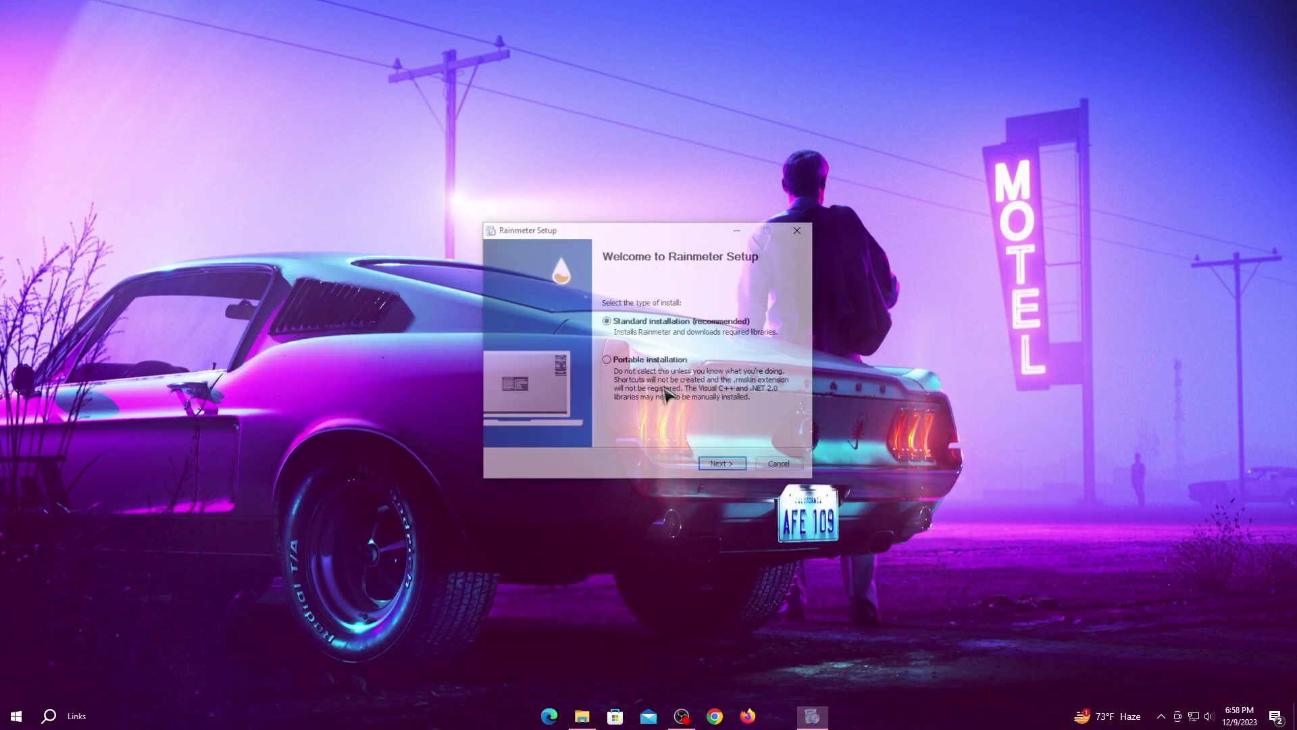
left_click(718, 468)
left_click(726, 466)
left_click(726, 467)
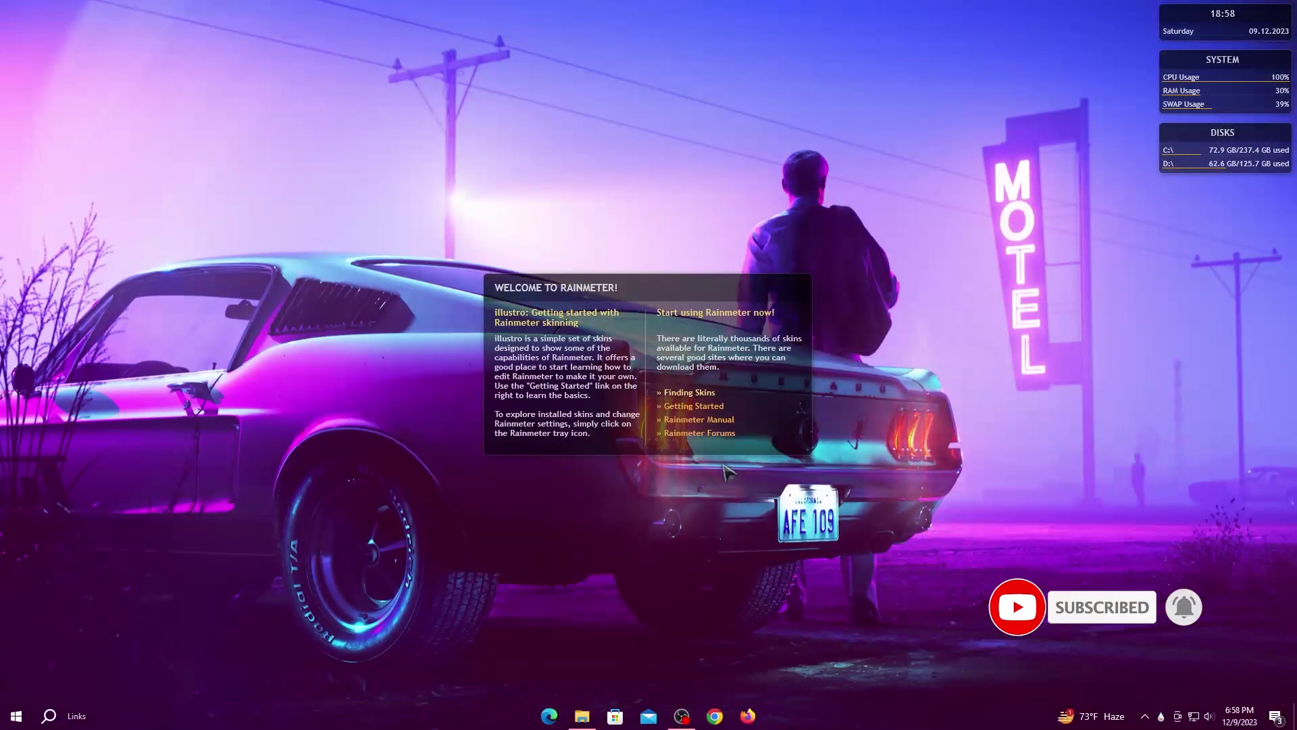
Unload Rainmeter's default Welcome, Disk, System and Clock skins and refresh the desktop
right_click(720, 353)
left_click(755, 492)
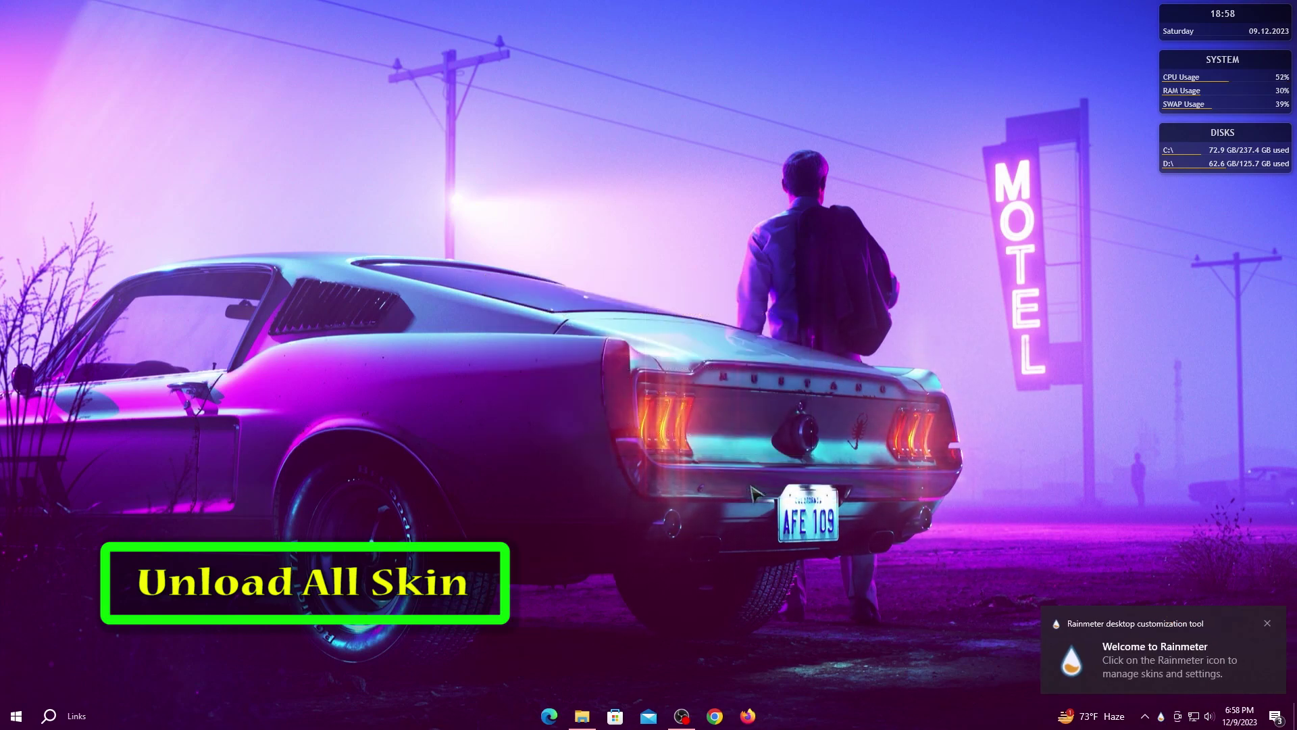
right_click(1174, 156)
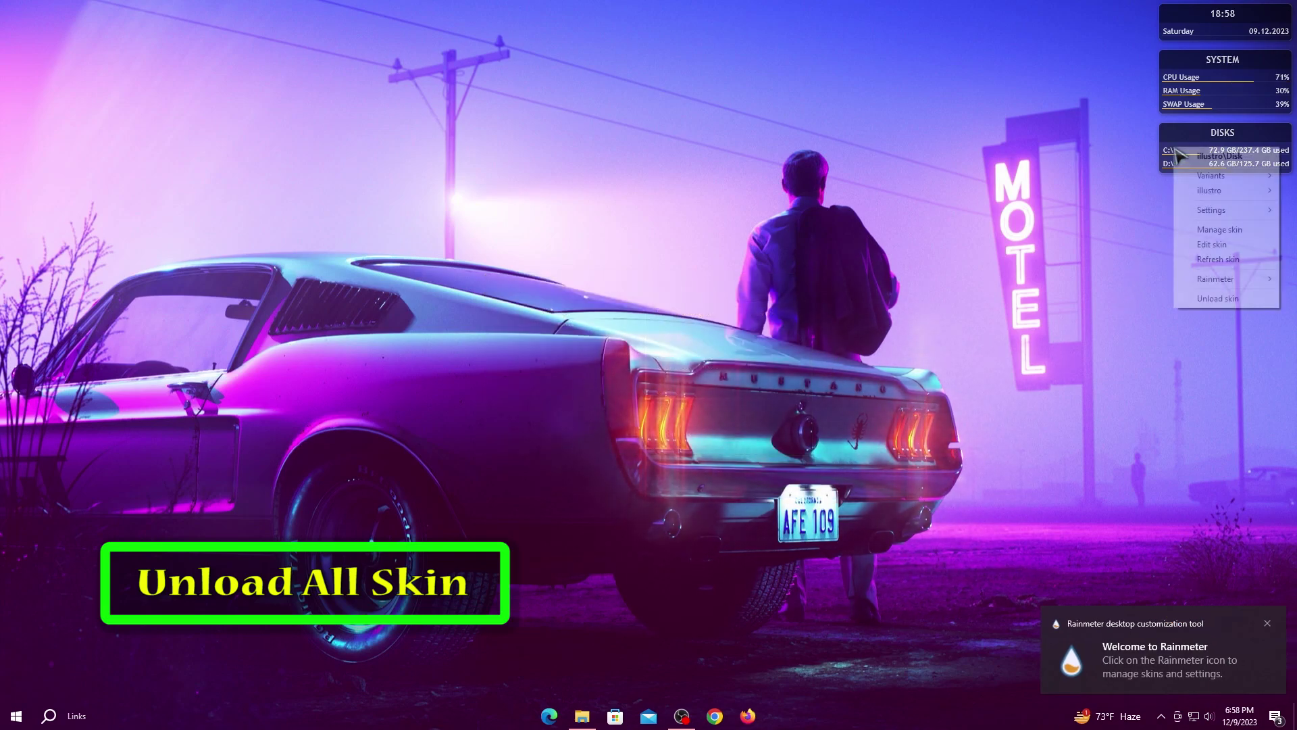
left_click(1190, 299)
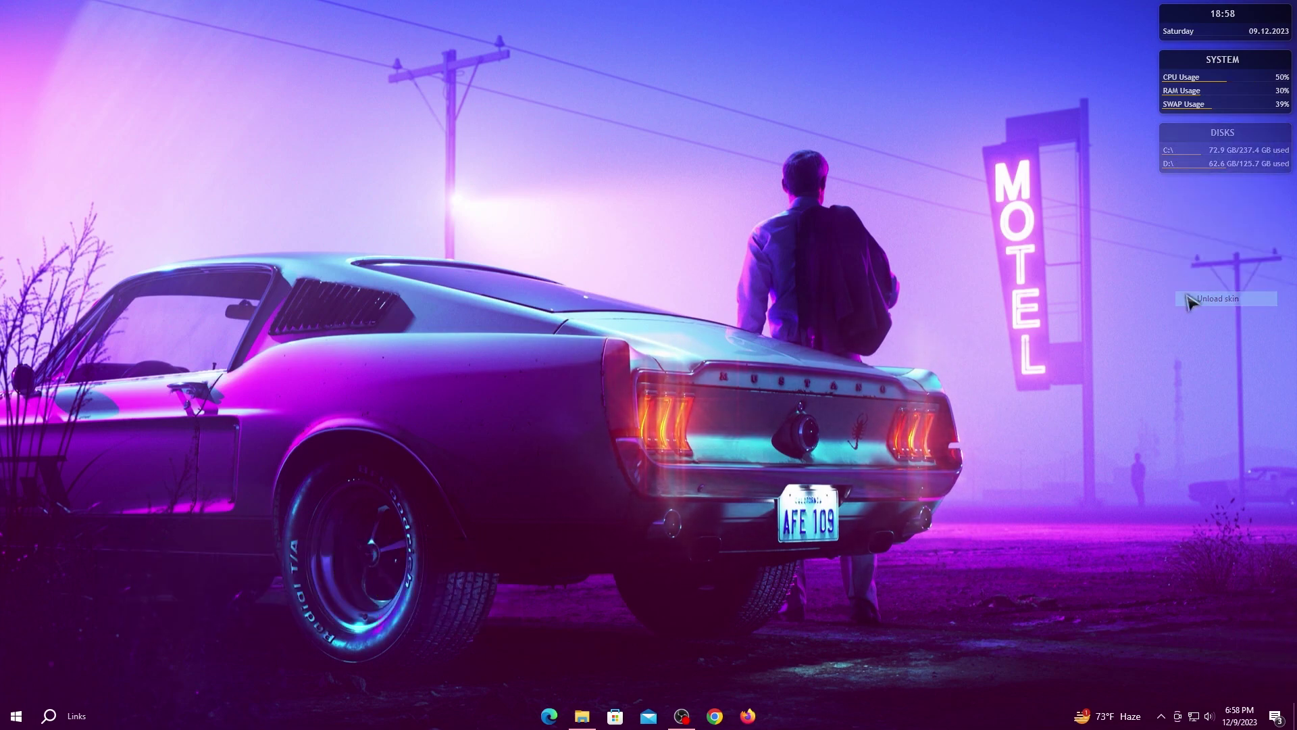
right_click(1183, 95)
left_click(1200, 240)
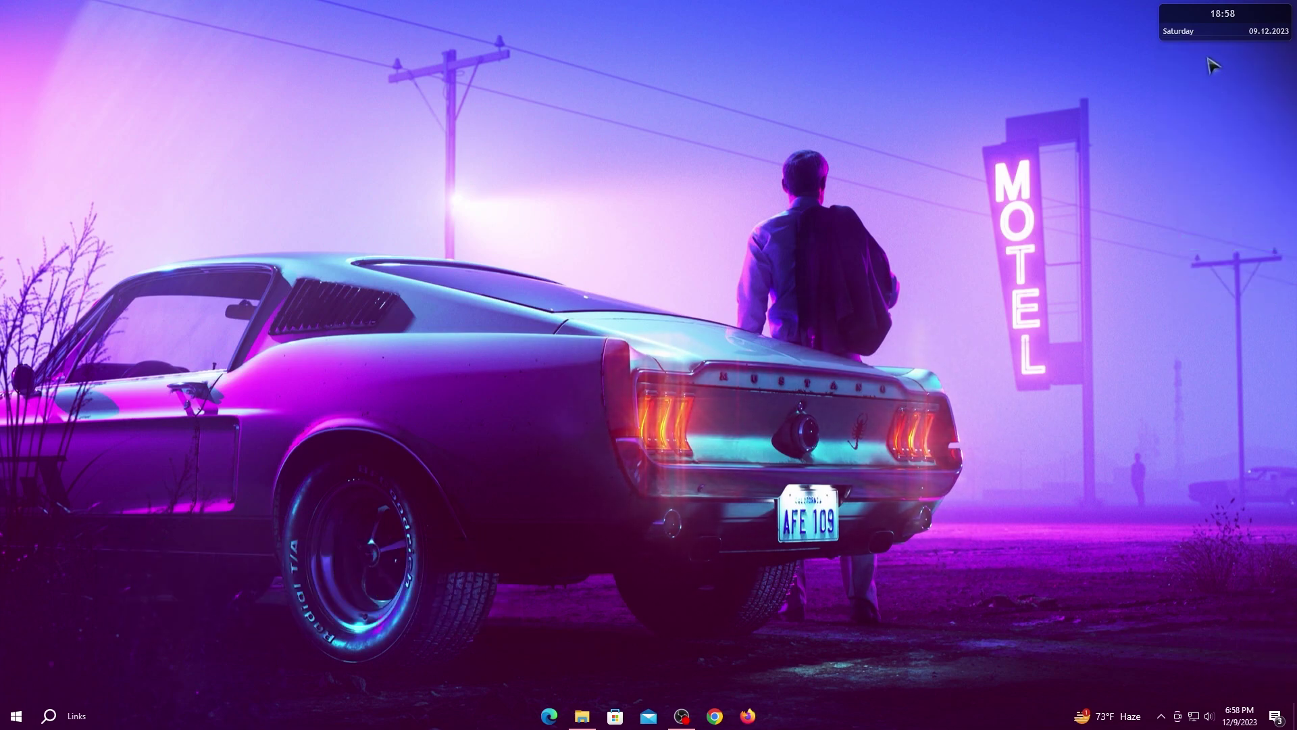
right_click(1200, 17)
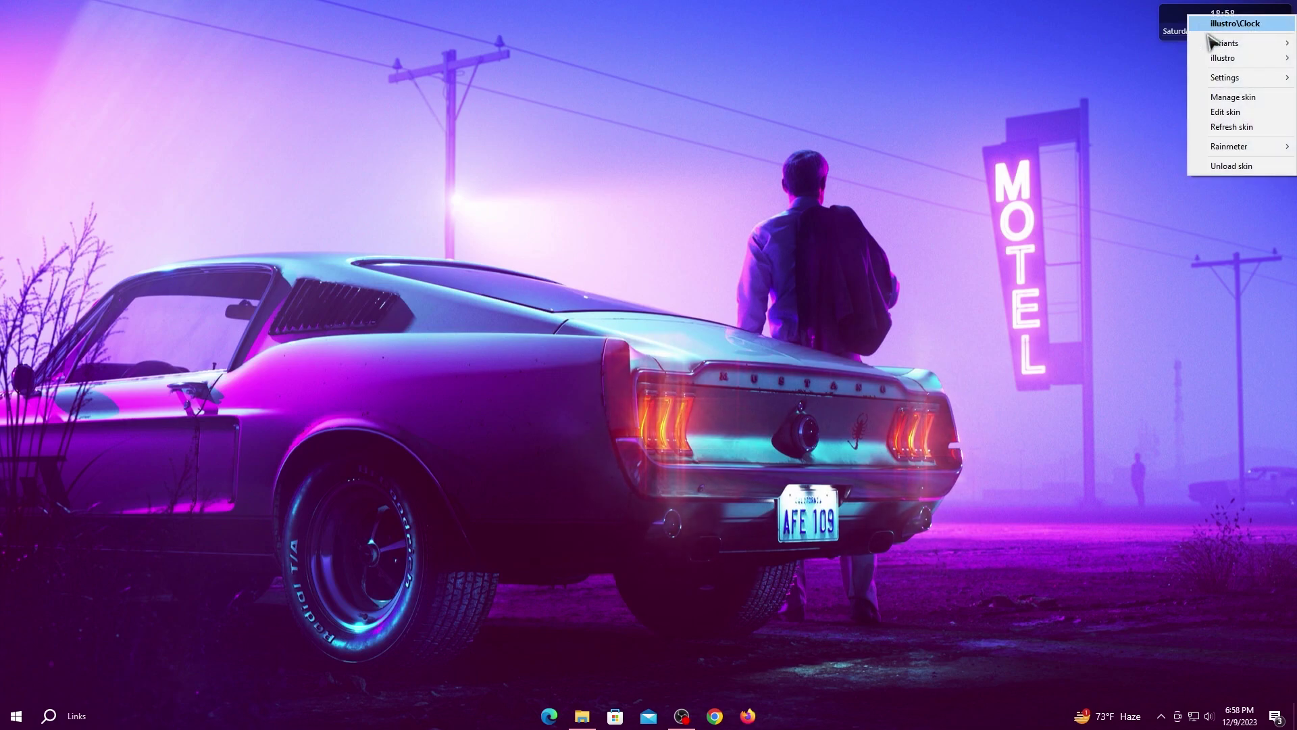
left_click(1218, 166)
right_click(733, 262)
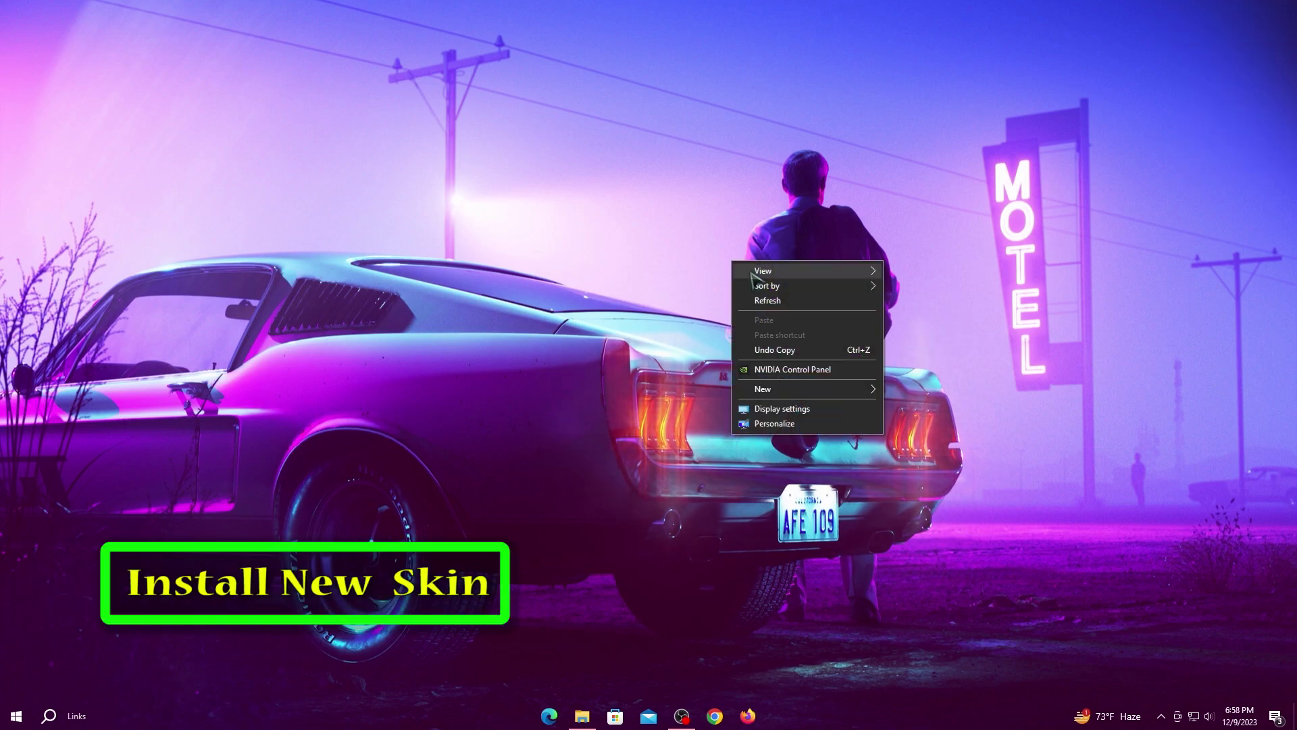
left_click(773, 304)
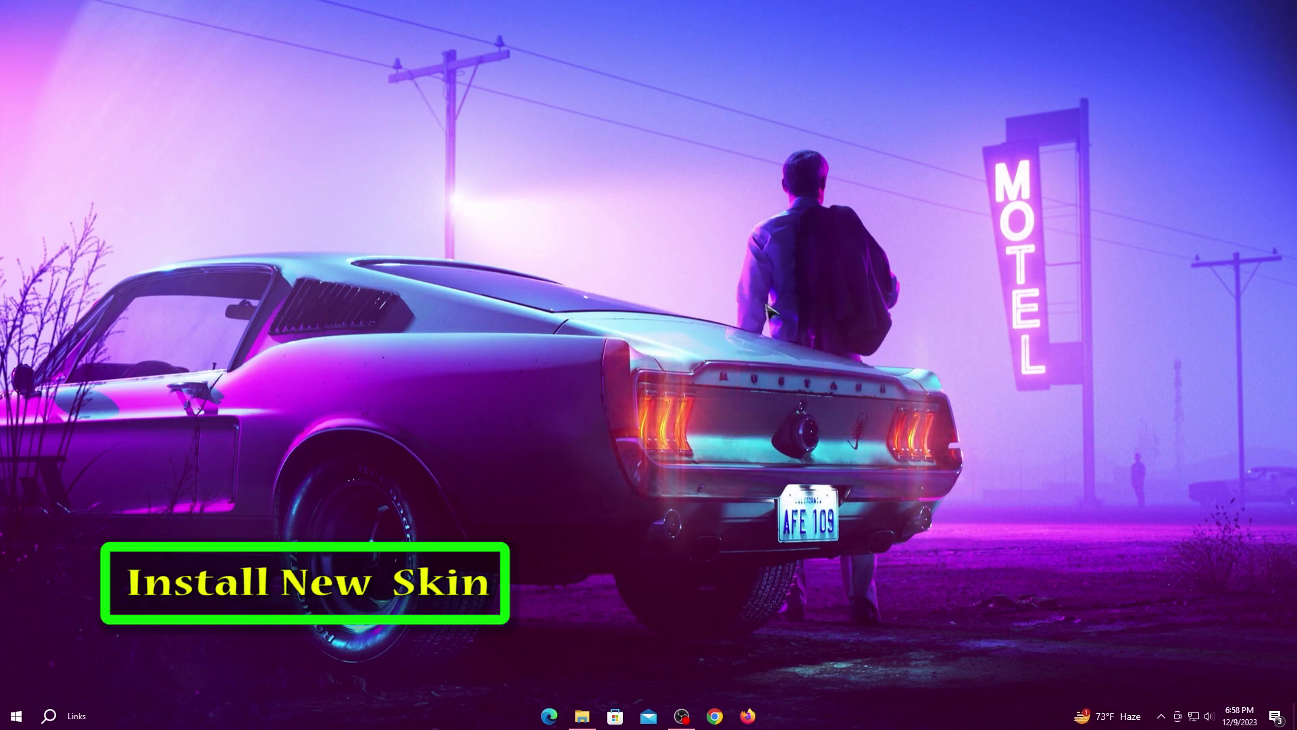
Switch to File Explorer, open the extracted aesthetic desktop theme folder and refresh its contents
left_click(581, 717)
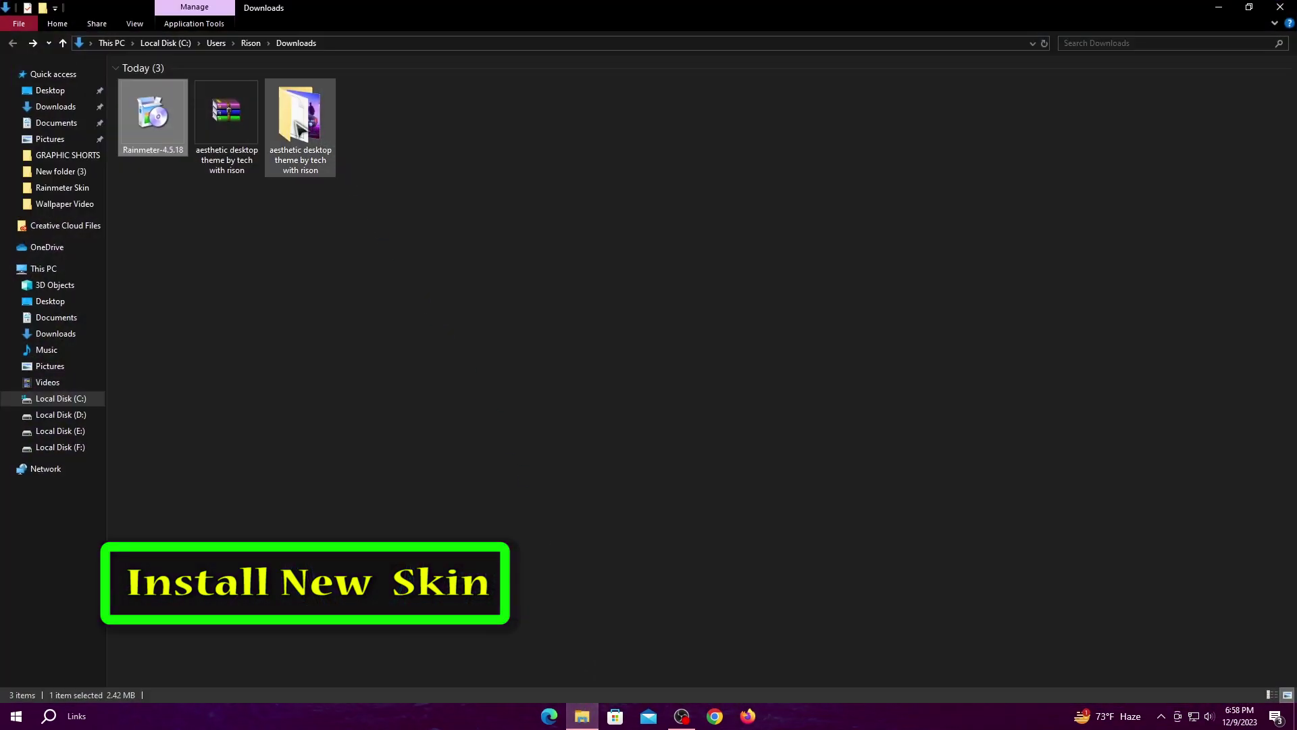
double_click(296, 122)
right_click(377, 152)
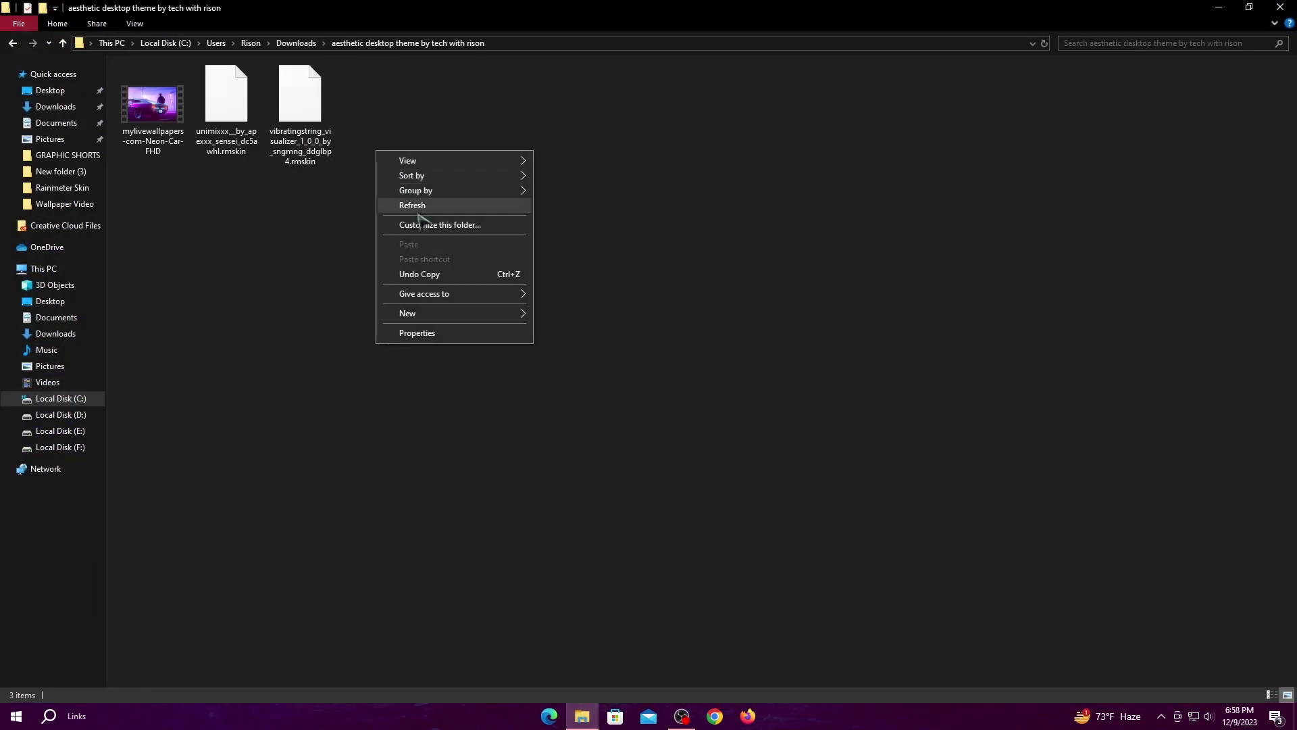
left_click(413, 206)
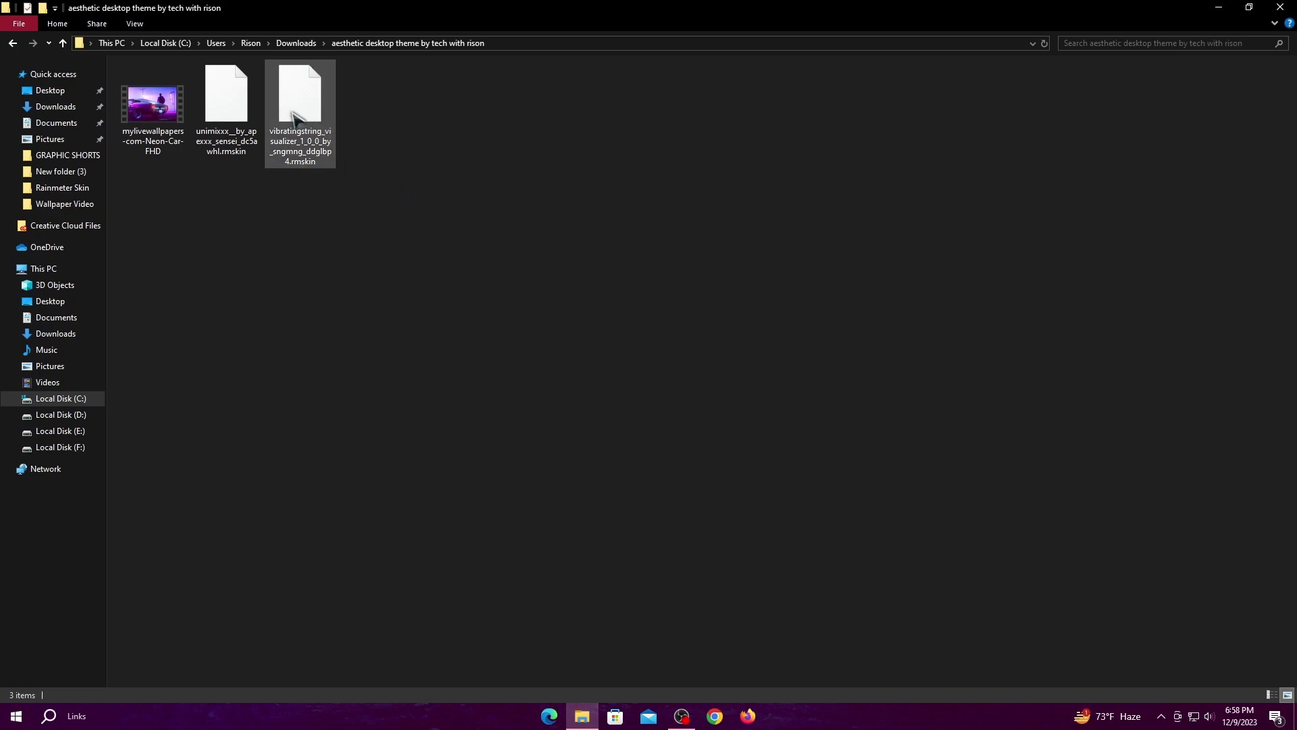
Install the UniMiXxx Rainmeter skin package with its included layout applied, minimizing File Explorer
right_click(239, 111)
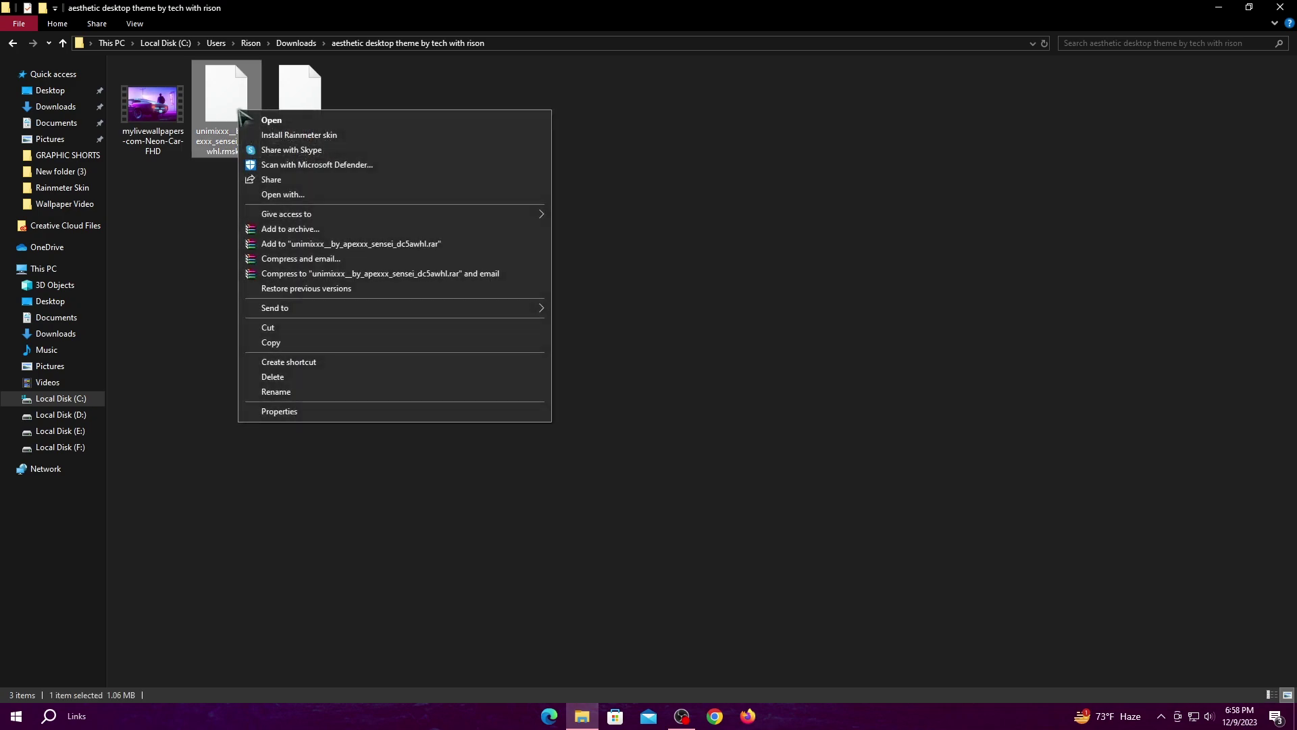
left_click(299, 135)
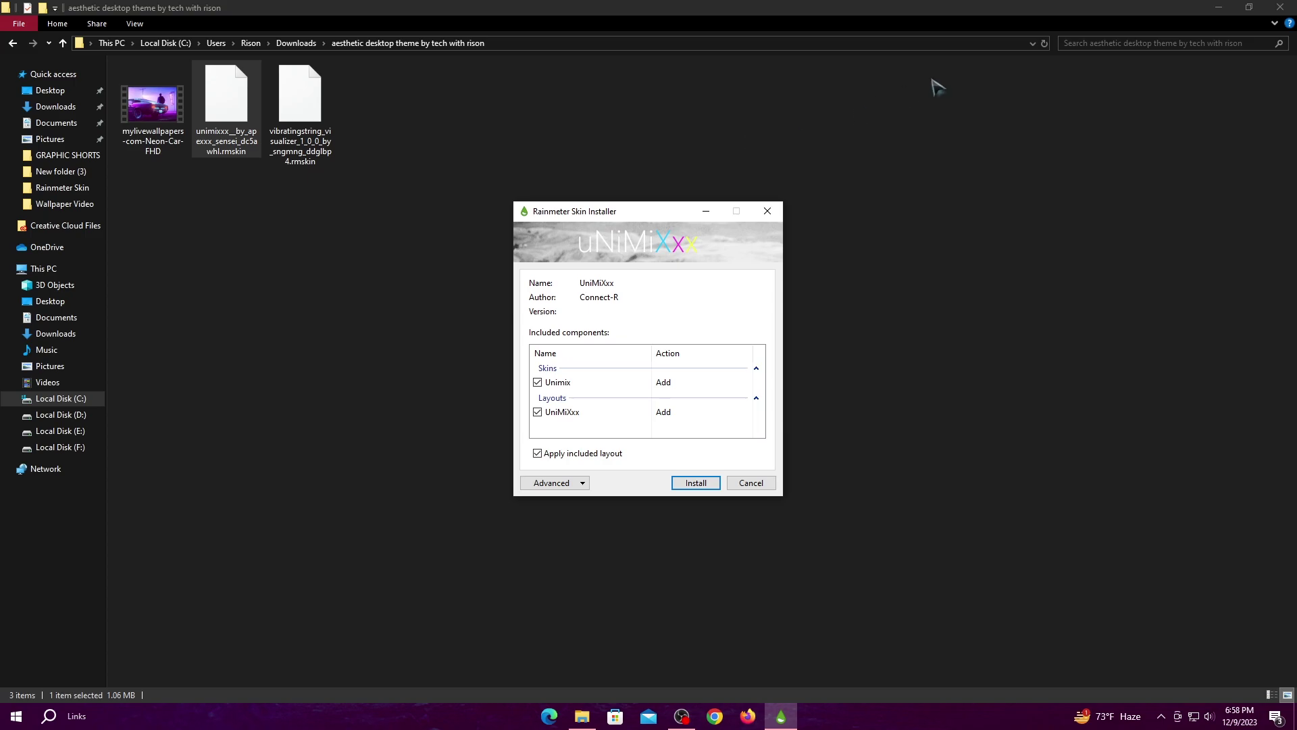
left_click(1218, 10)
left_click(708, 482)
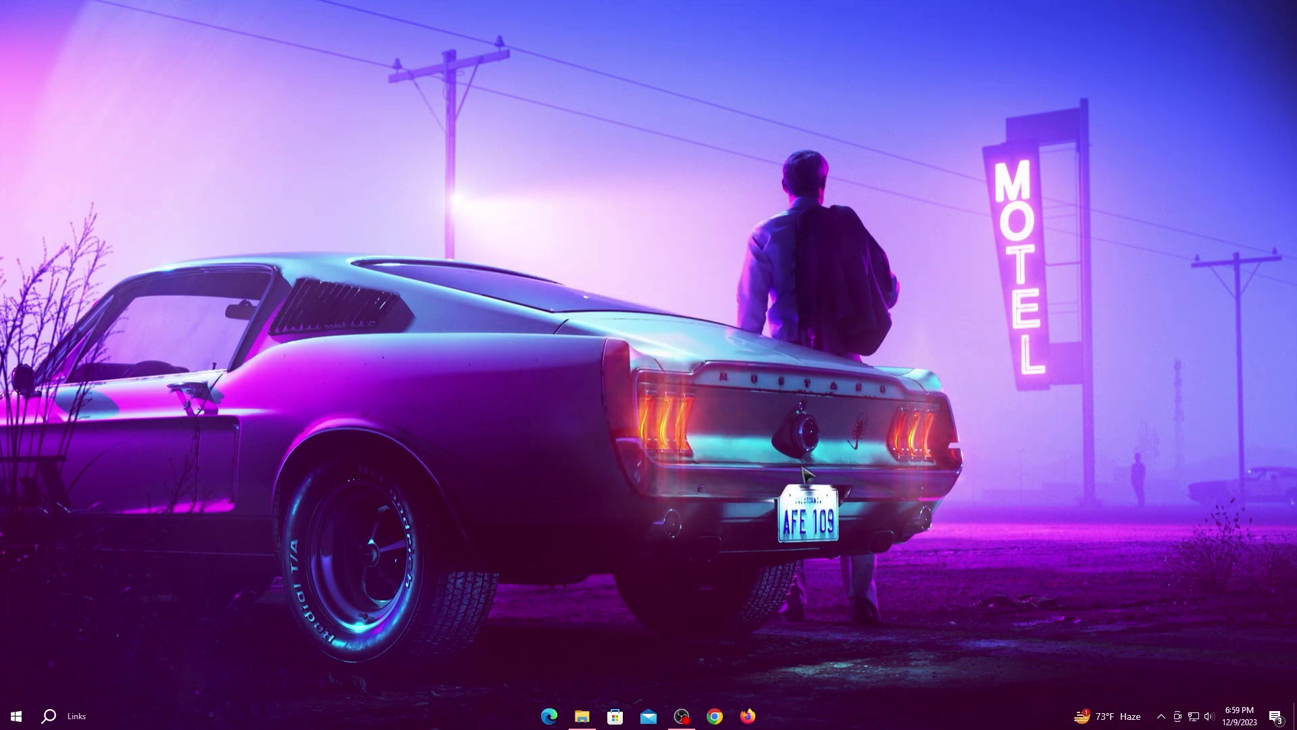
Open the Rainmeter manager, load the Unimix Clock.ini skin and set its position to On desktop
left_click(1161, 718)
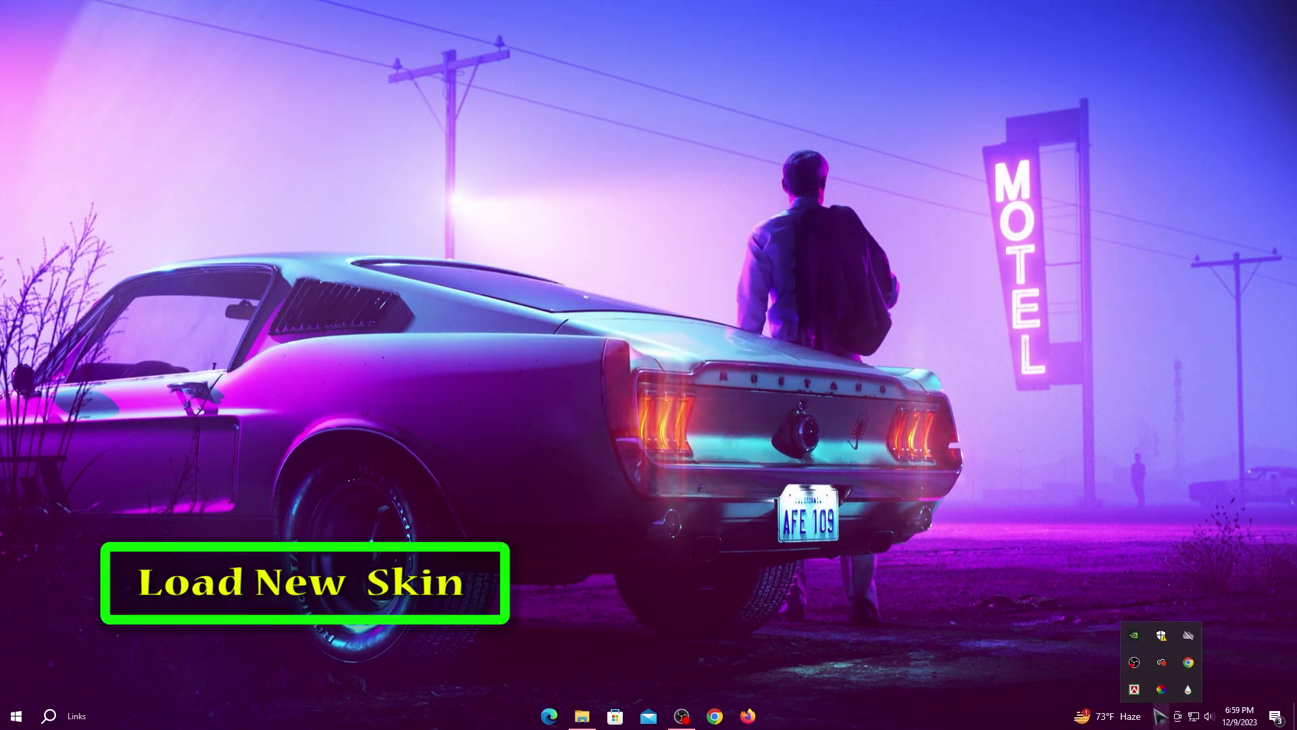
left_click(1188, 690)
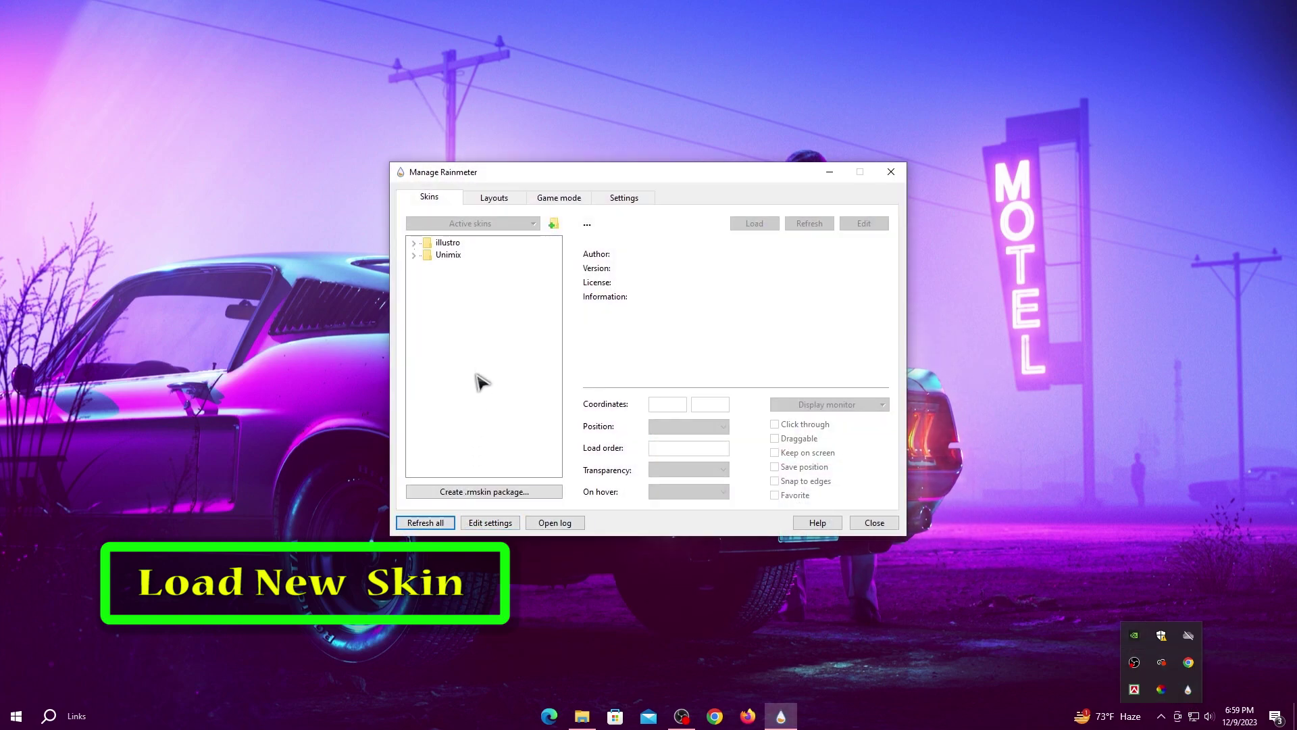
left_click(414, 255)
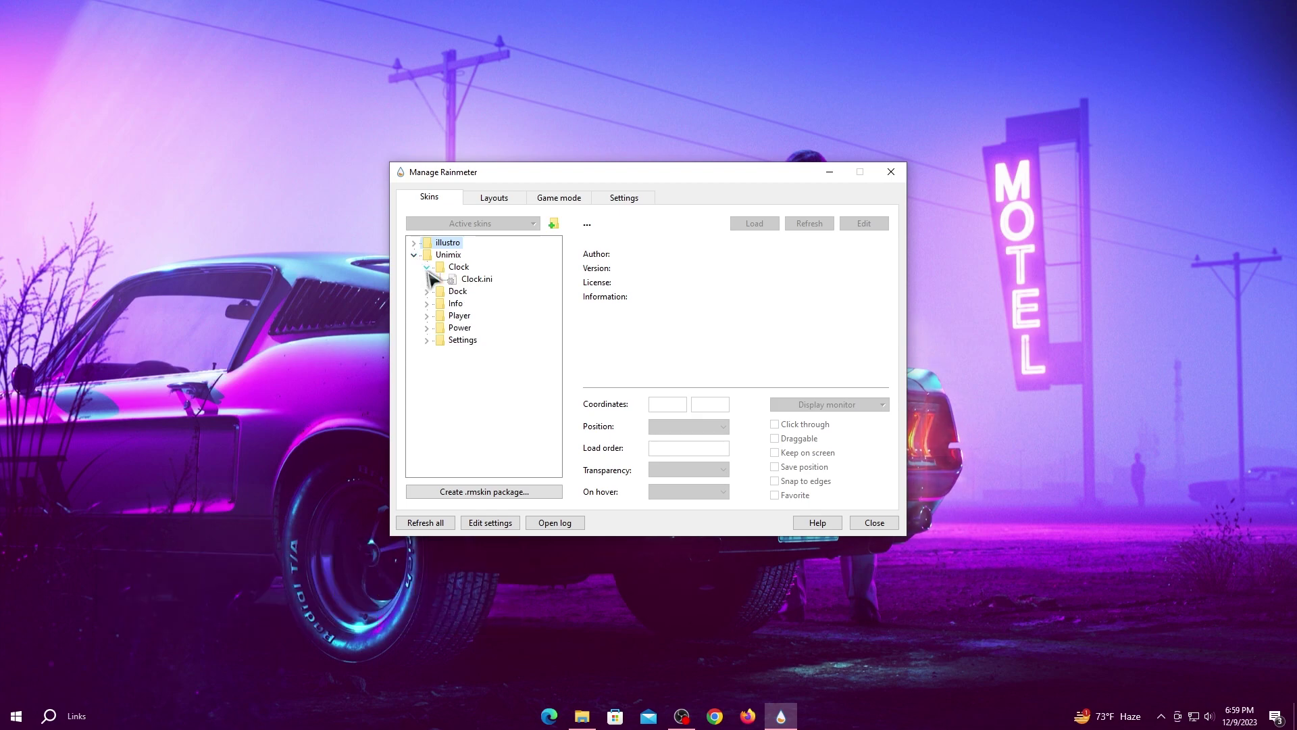
left_click(470, 283)
left_click(750, 224)
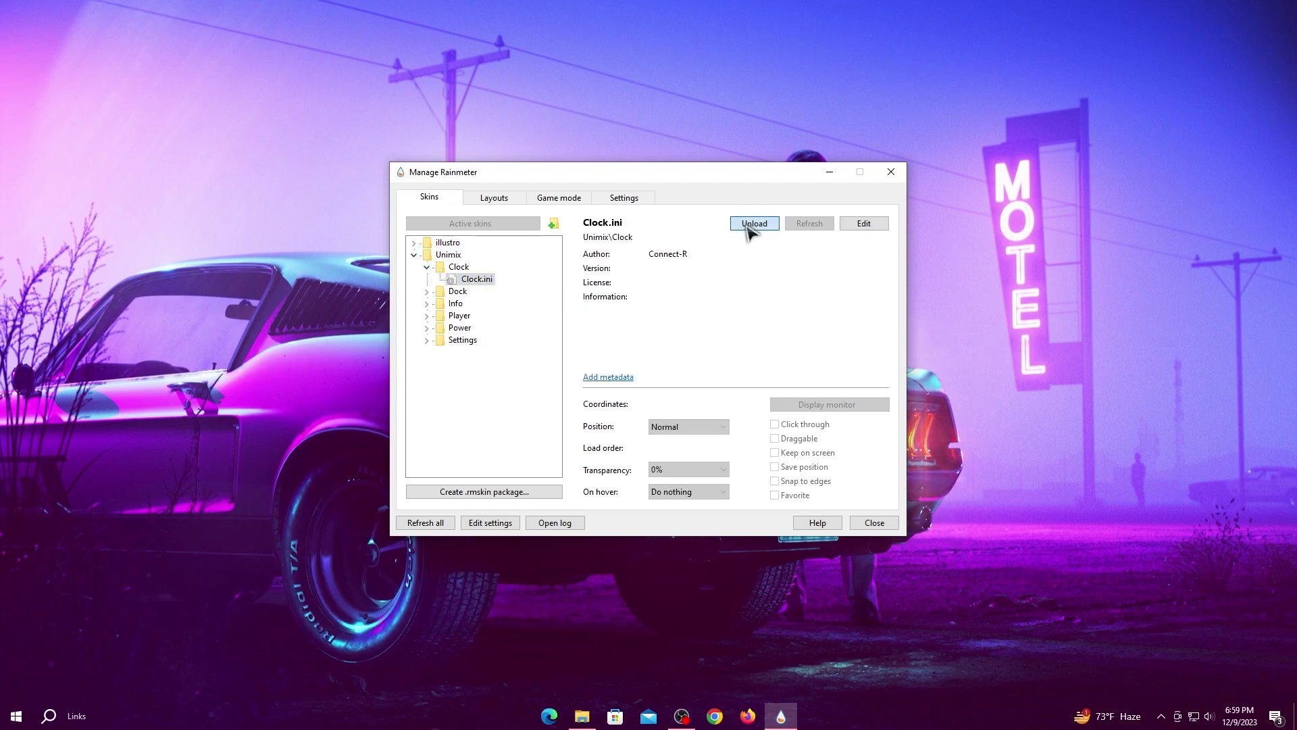
left_click(696, 426)
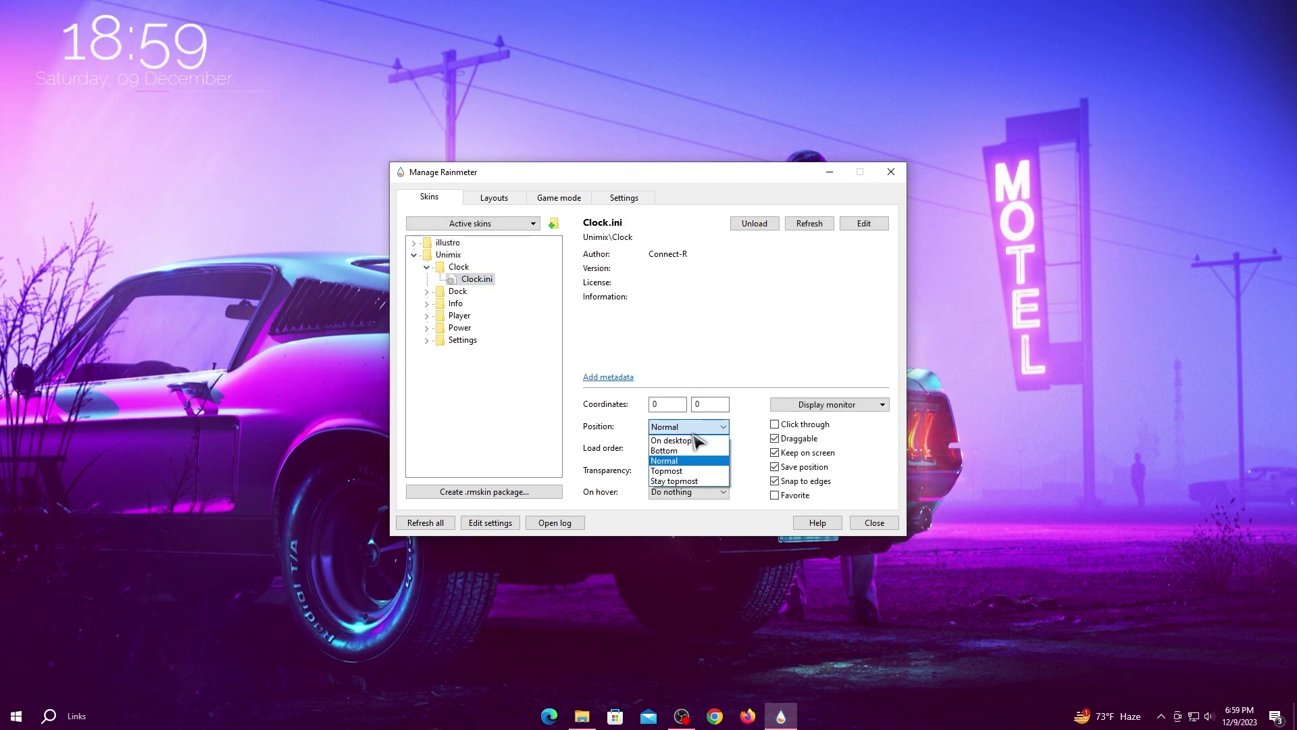
left_click(696, 449)
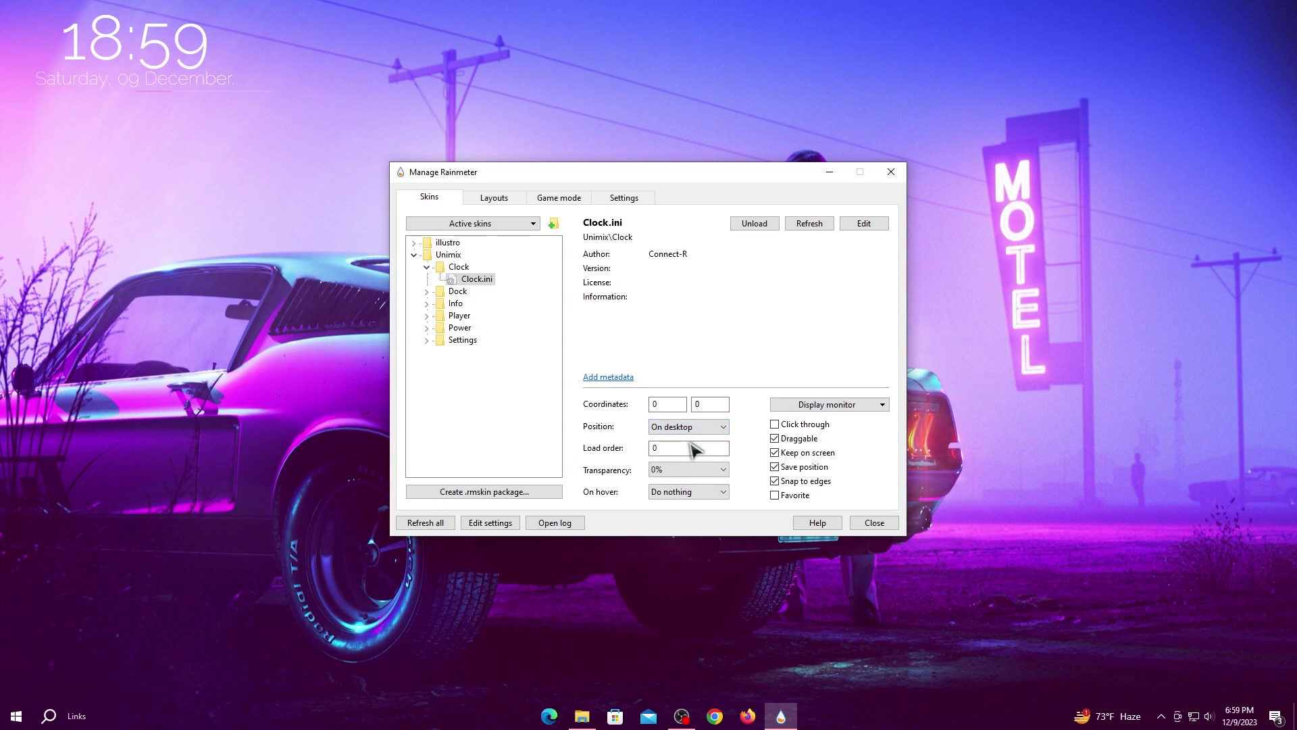
Load the Unimix Player.ini skin and set its position to On desktop
left_click(428, 315)
left_click(473, 329)
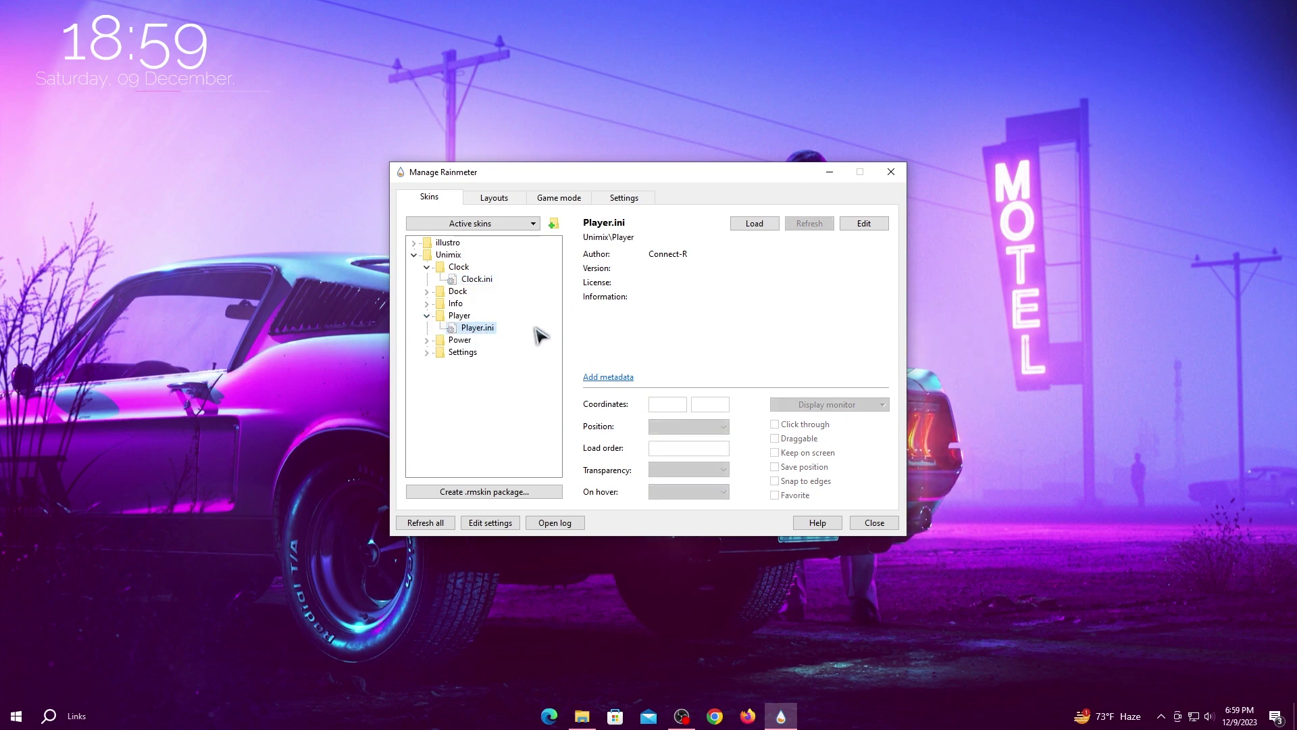
left_click(751, 224)
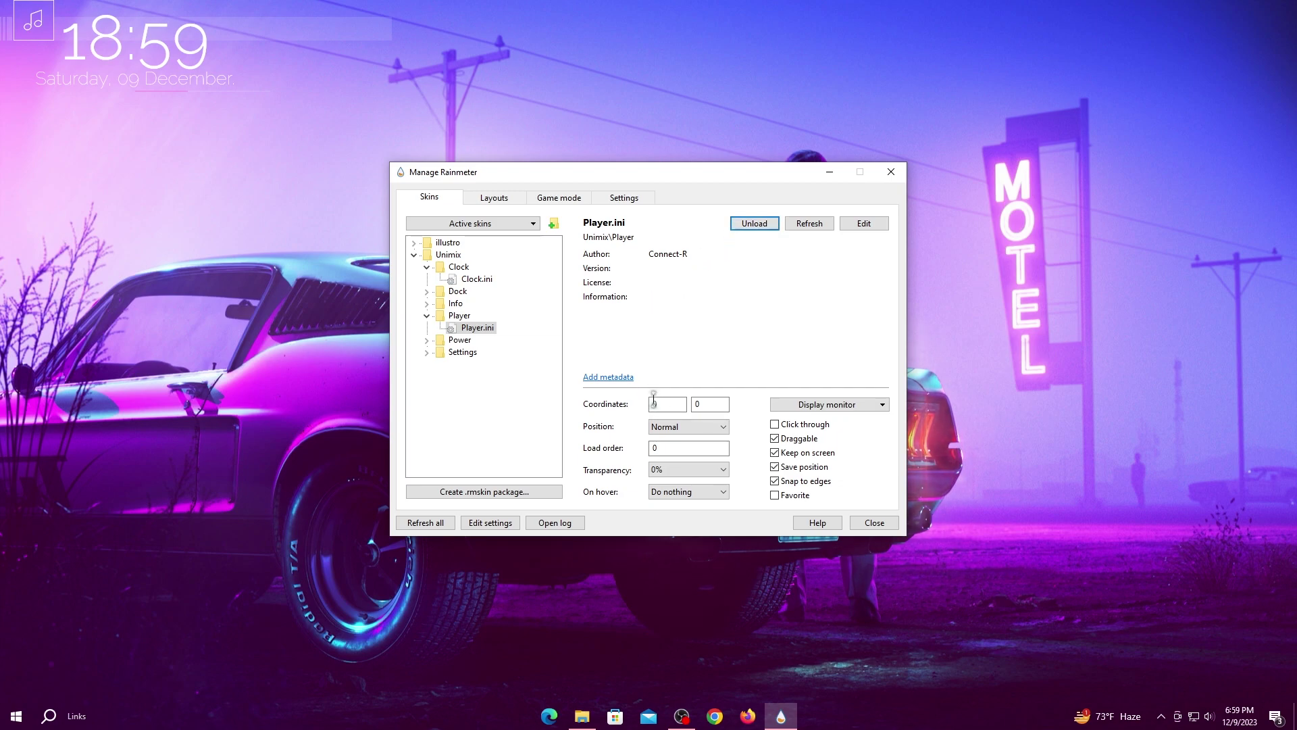
left_click(665, 428)
left_click(664, 440)
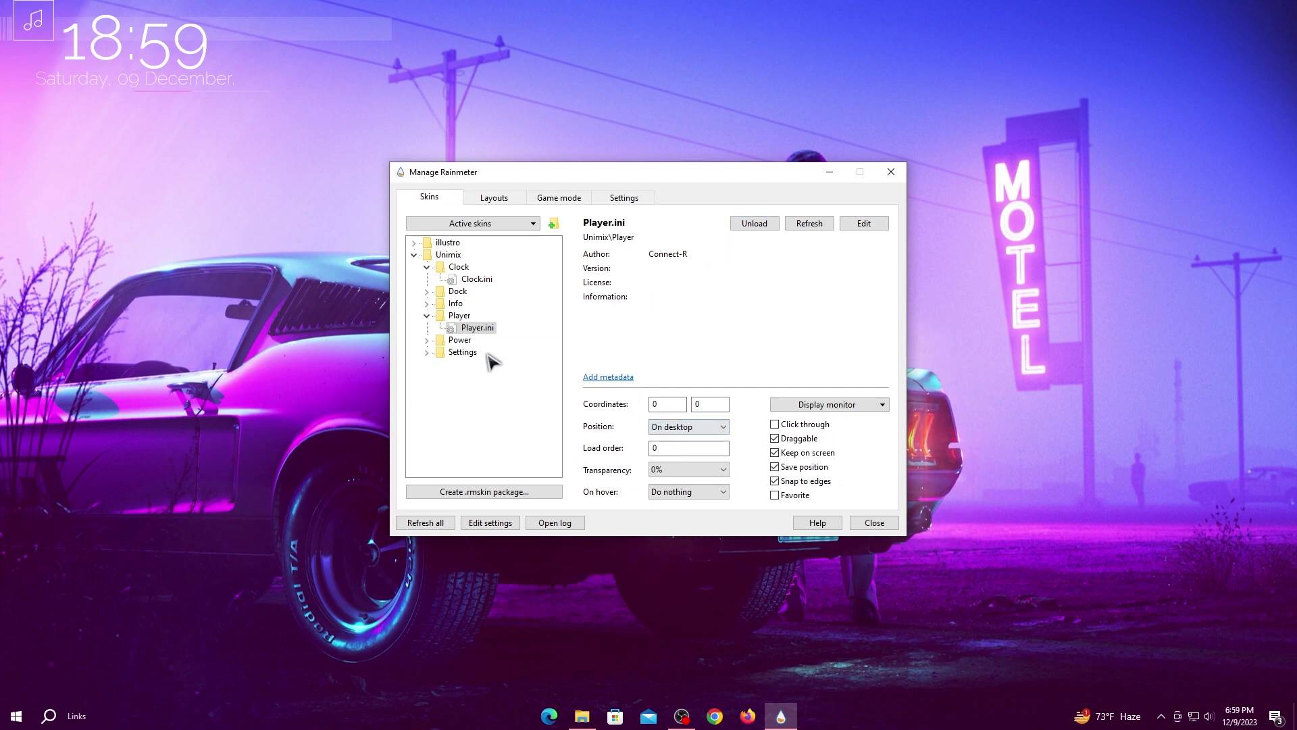
Load the Unimix Power.ini skin and set its position to On desktop
left_click(428, 341)
left_click(478, 352)
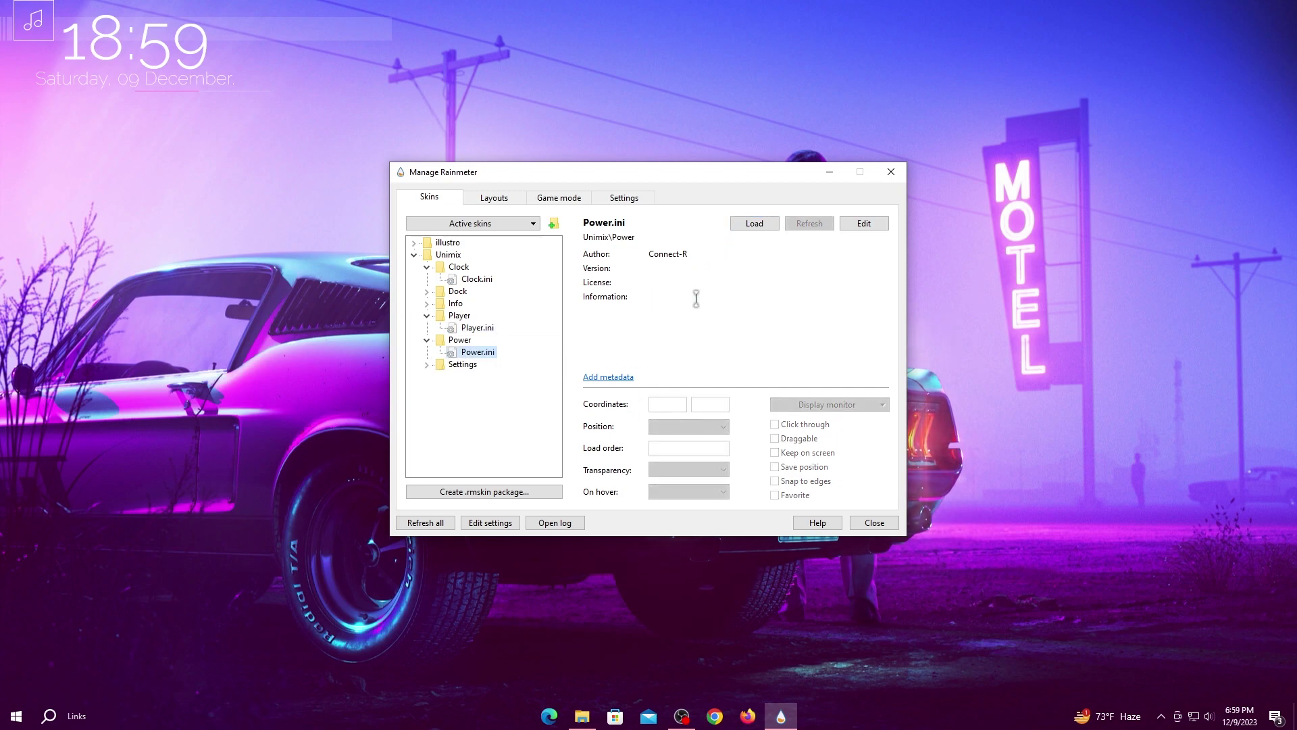
left_click(751, 224)
left_click(696, 426)
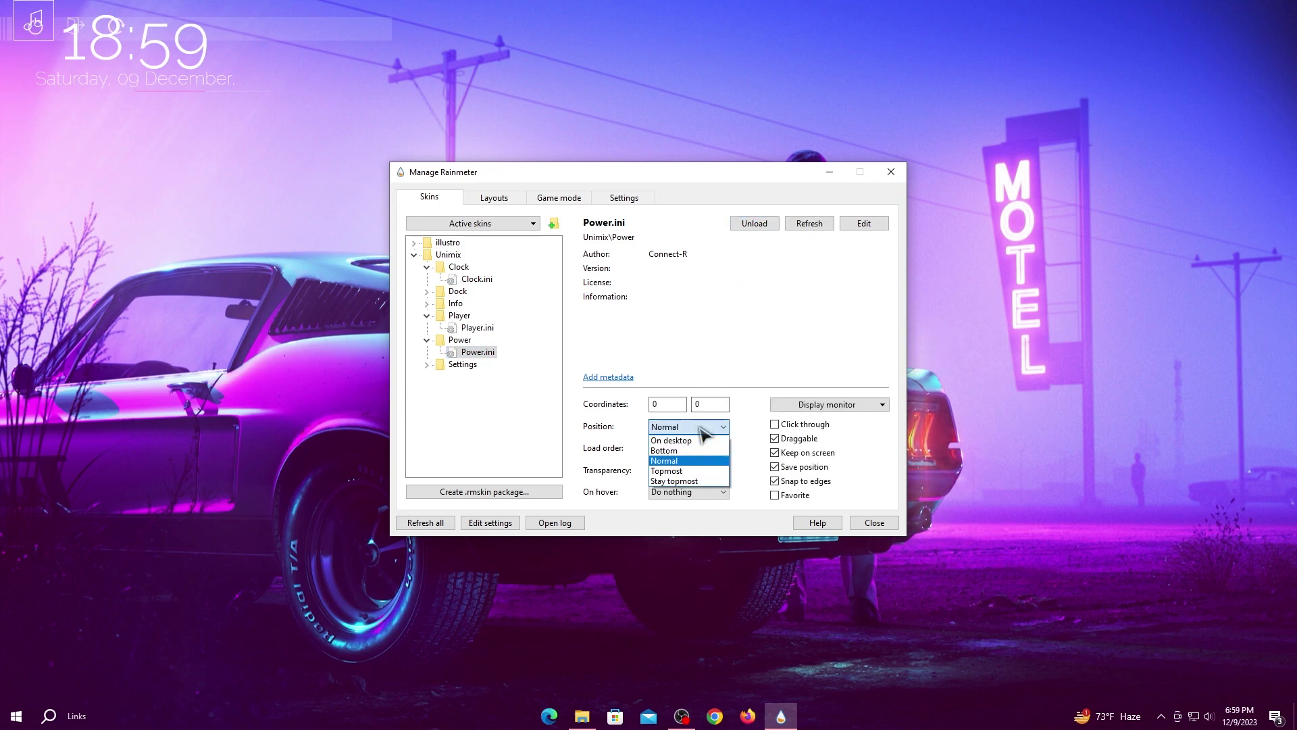
left_click(700, 440)
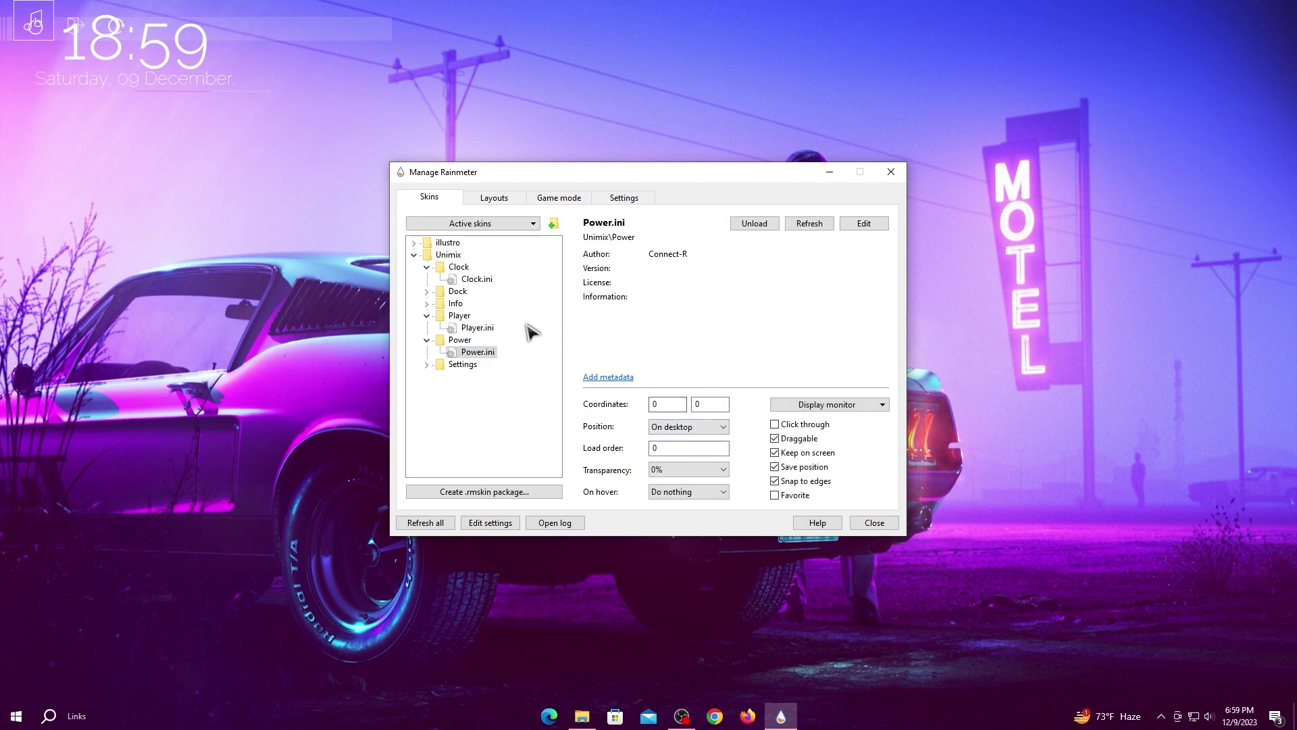
Load the Unimix Info.ini skin and set its position to On desktop
double_click(439, 306)
left_click(474, 315)
left_click(753, 225)
left_click(696, 429)
left_click(693, 441)
Load the Unimix Settings.ini skin and close the Rainmeter manager
double_click(438, 377)
left_click(470, 389)
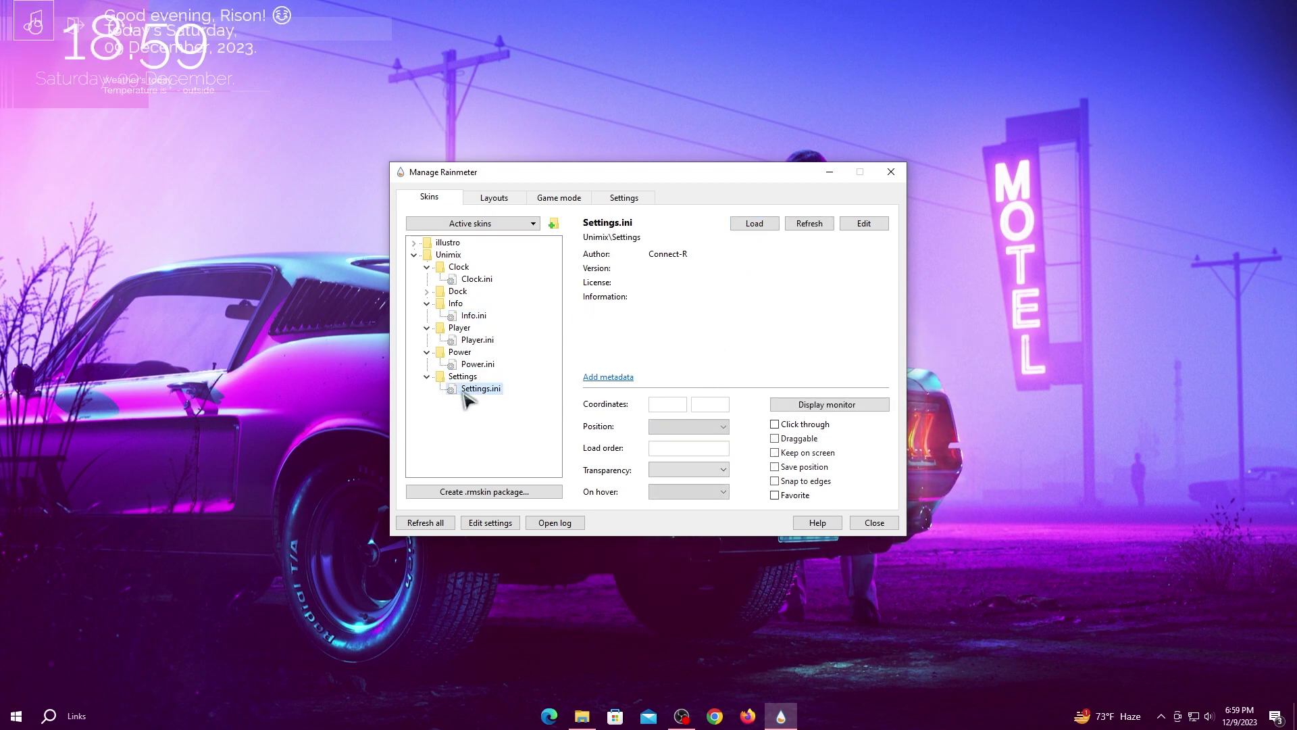
left_click(749, 225)
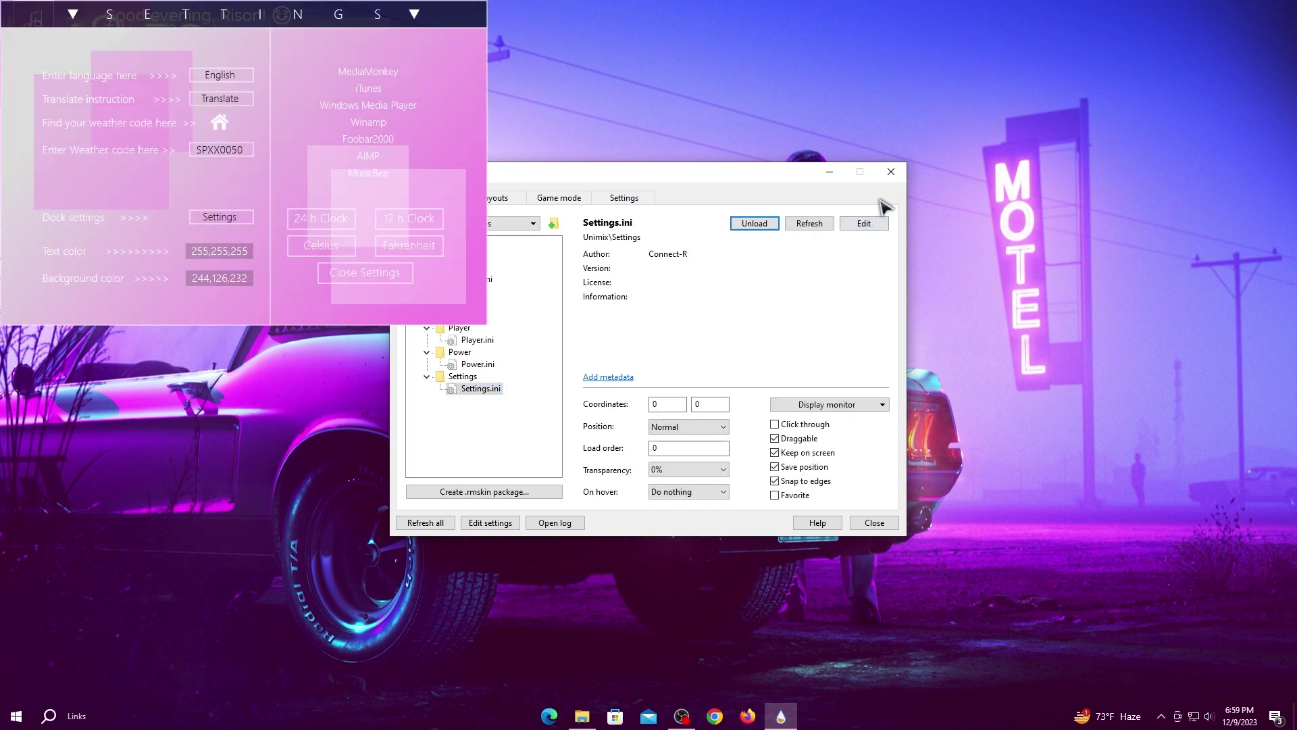
left_click(891, 171)
Arrange the desktop skins with the clock at upper left, the player just below it, power icons at upper right and the info card at lower right
left_click_drag(480, 124, 1113, 277)
left_click_drag(198, 69, 333, 213)
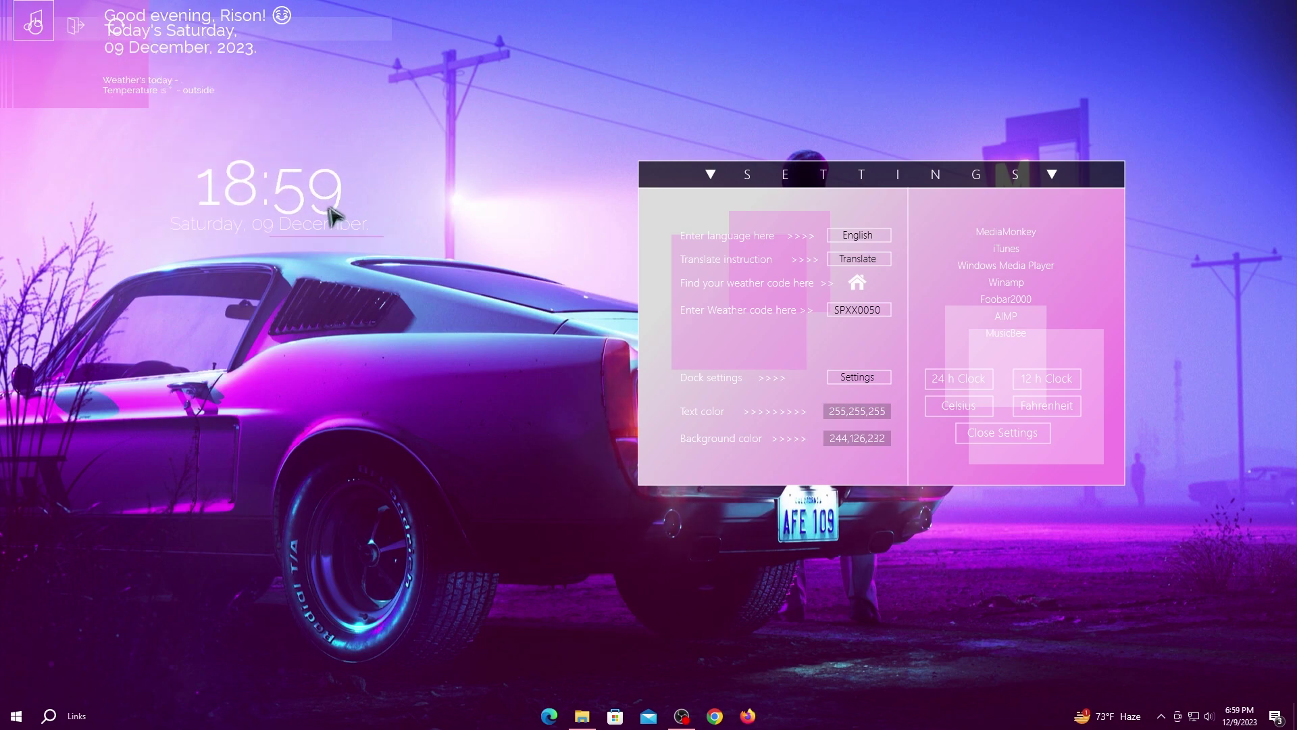
left_click_drag(100, 44, 229, 309)
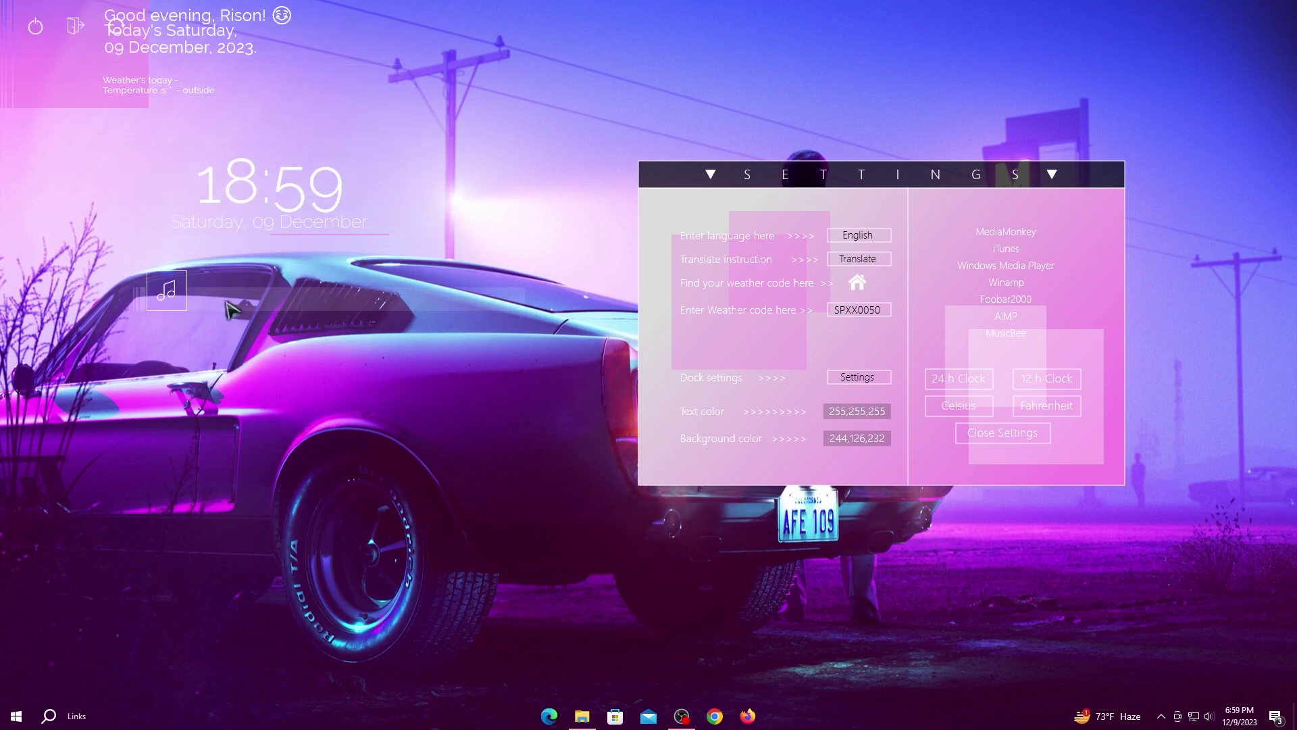
left_click_drag(80, 97, 1040, 641)
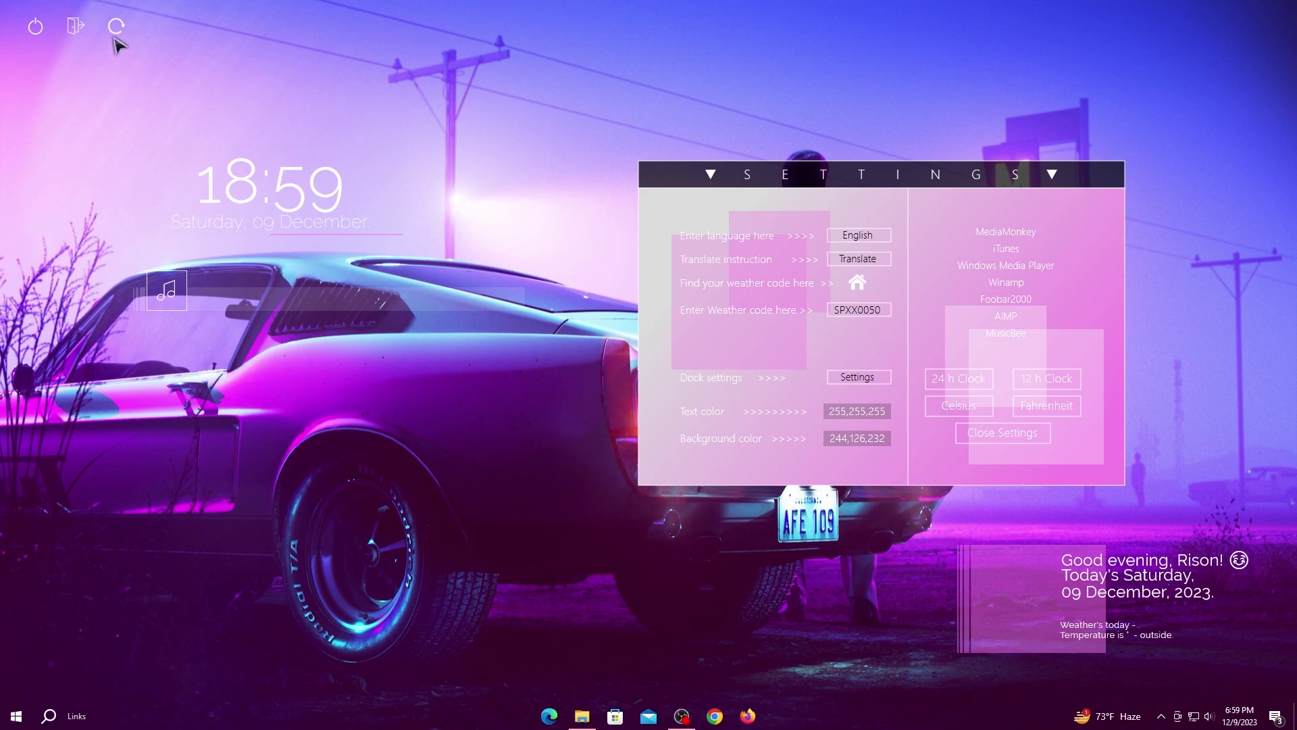
left_click_drag(117, 41, 1216, 55)
left_click_drag(333, 198, 249, 75)
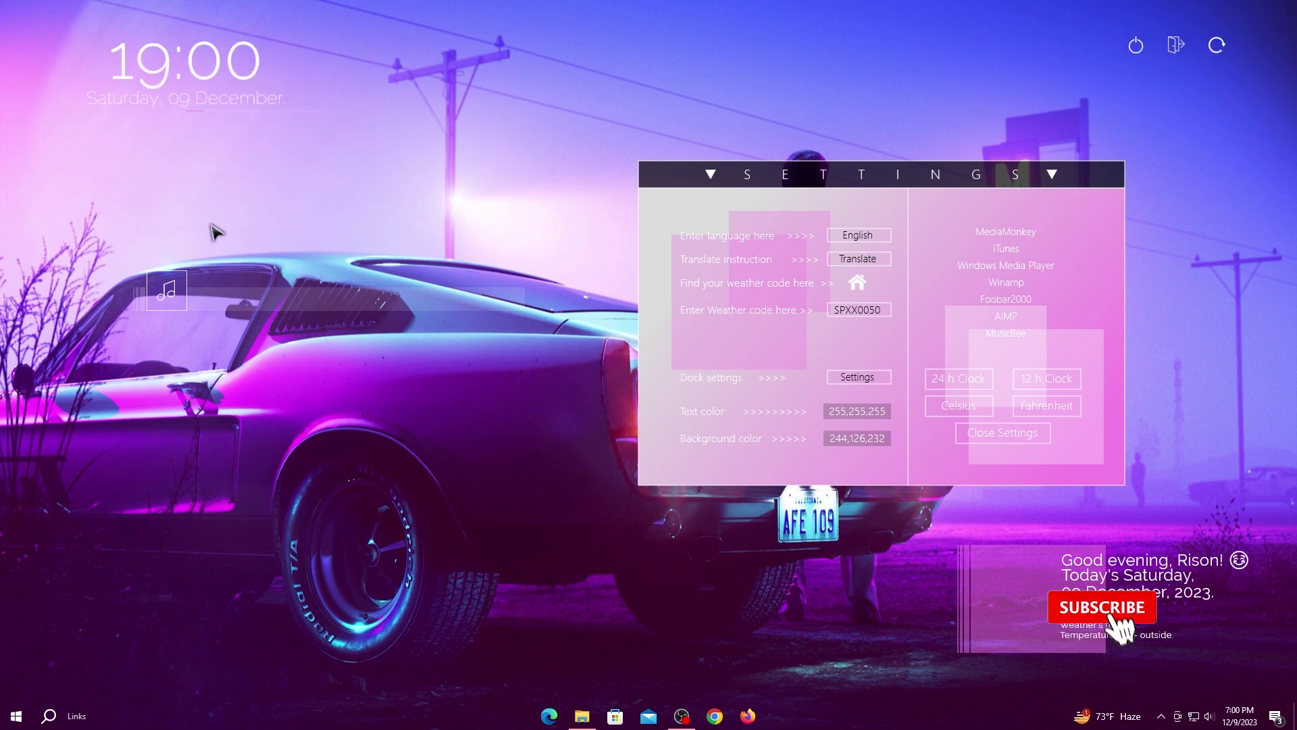
left_click_drag(202, 305, 154, 157)
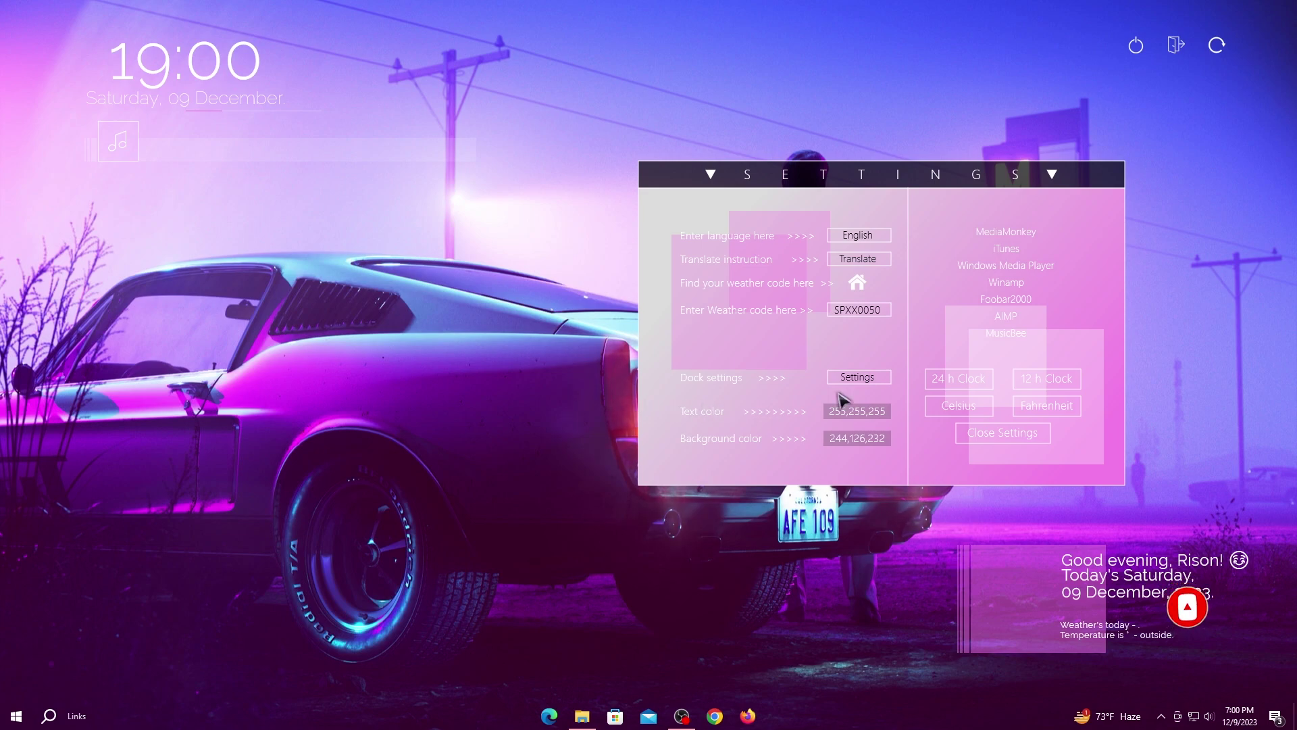
Switch the clock skin to the 12 h format, close the Unimix settings panel and refresh the desktop
left_click(1032, 383)
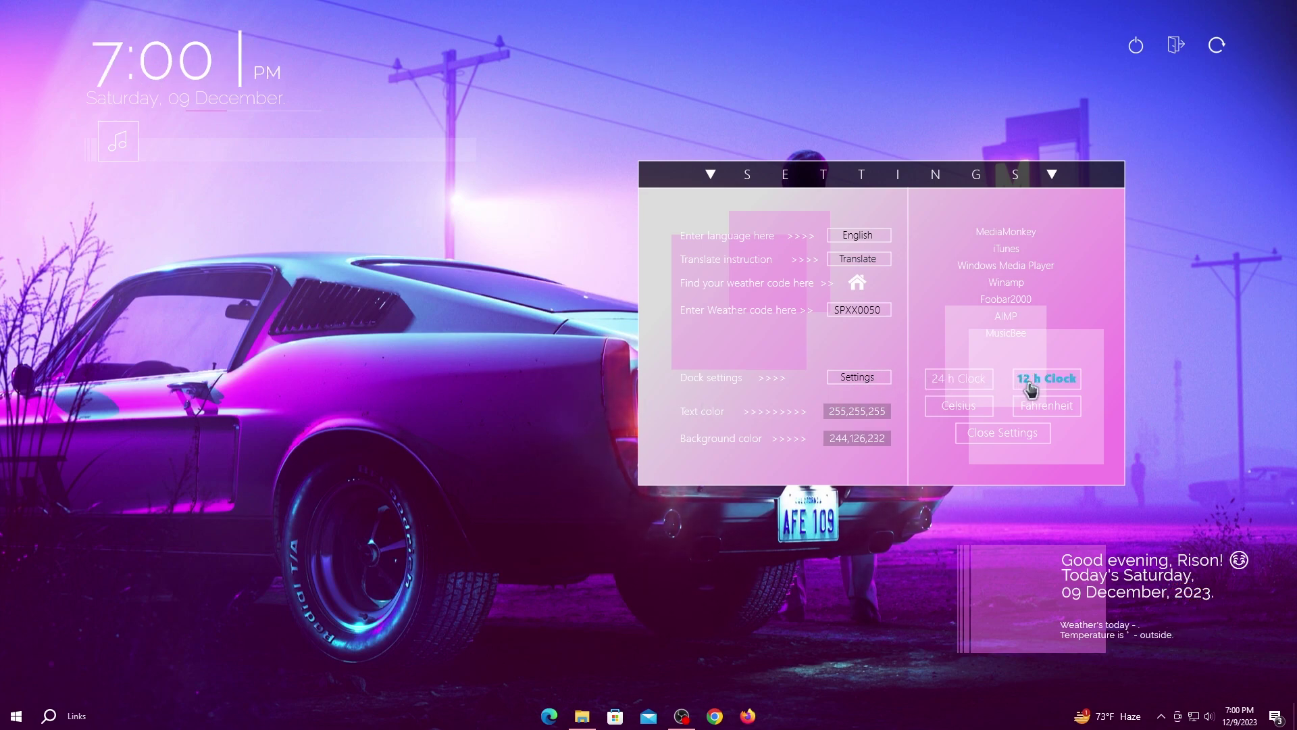
left_click(996, 438)
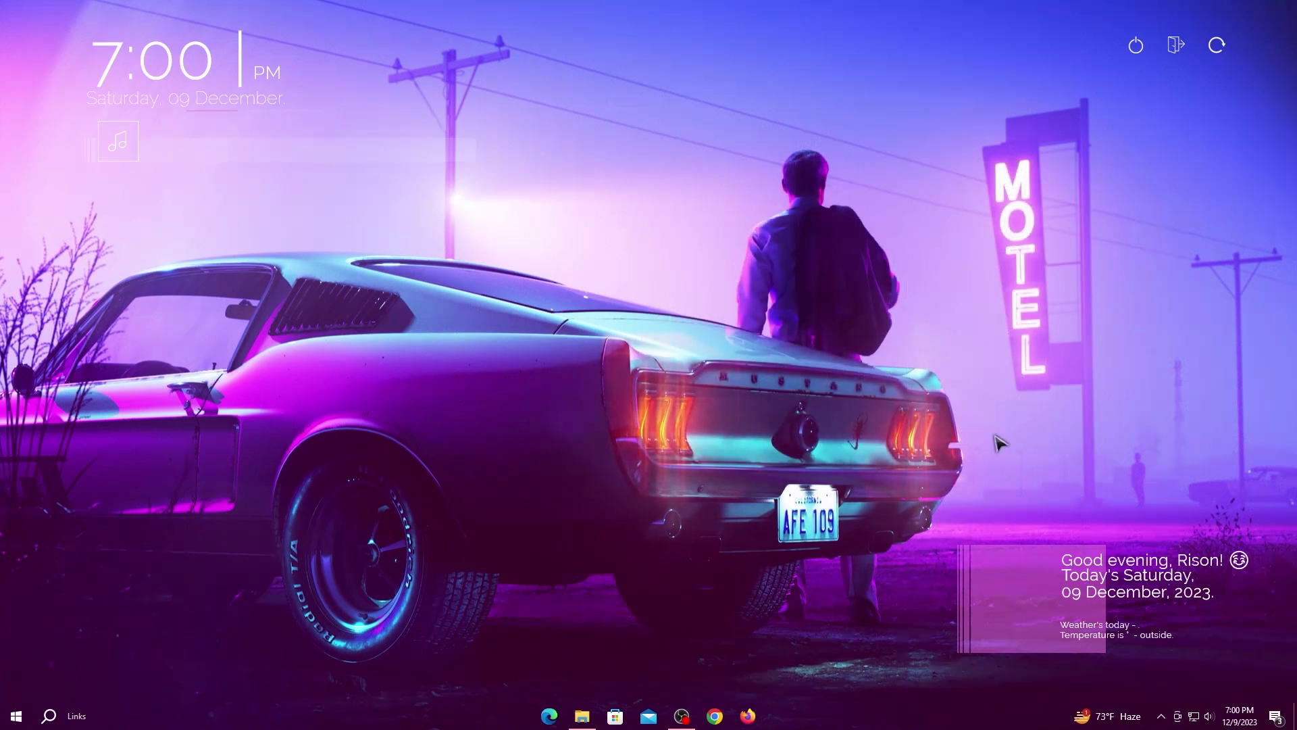
right_click(684, 250)
left_click(718, 288)
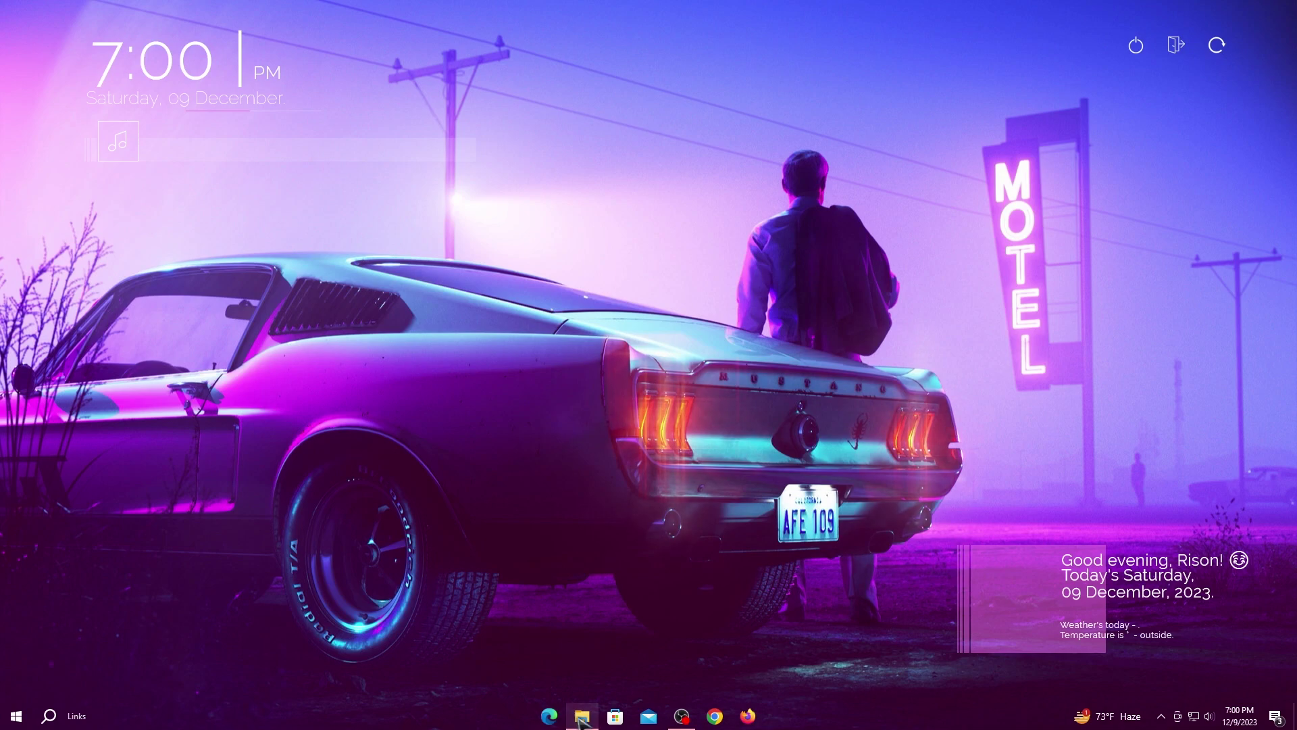
Switch to File Explorer and install the VibratingString Rainmeter skin package with its included skins loaded, closing File Explorer
left_click(582, 718)
left_click(311, 122)
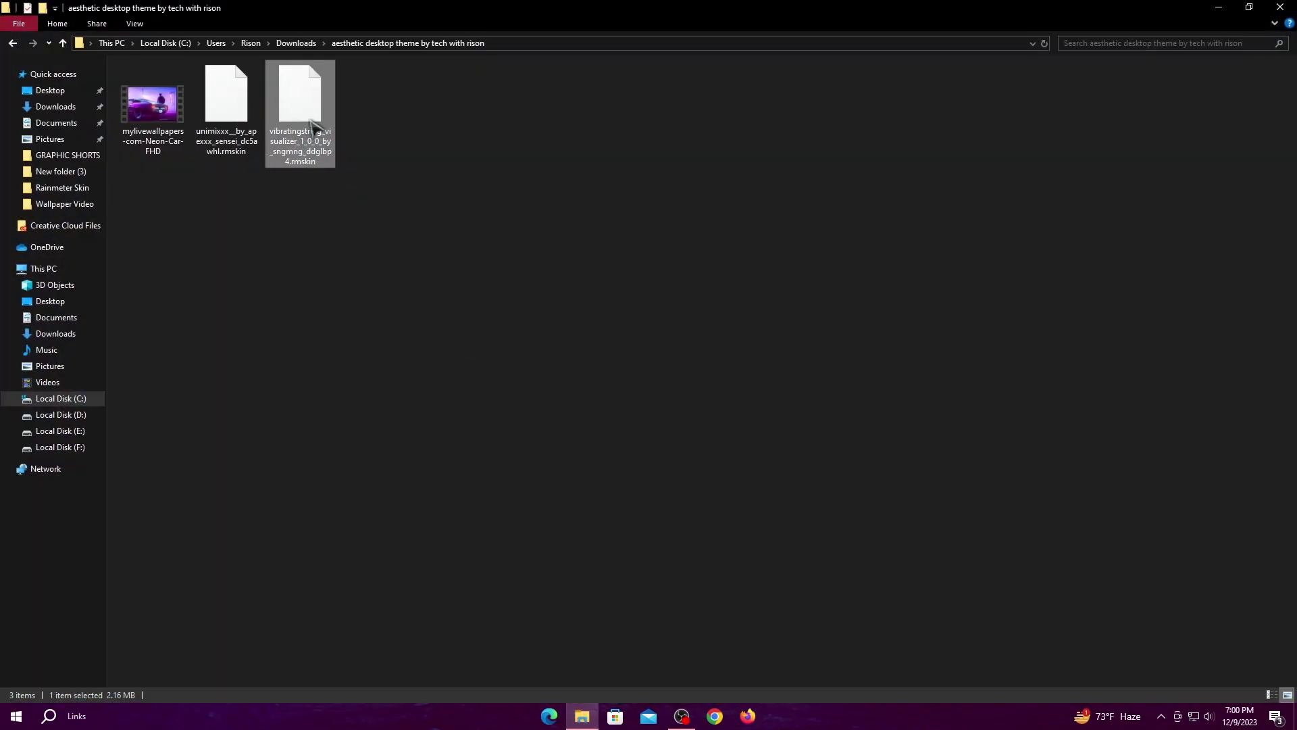
right_click(316, 117)
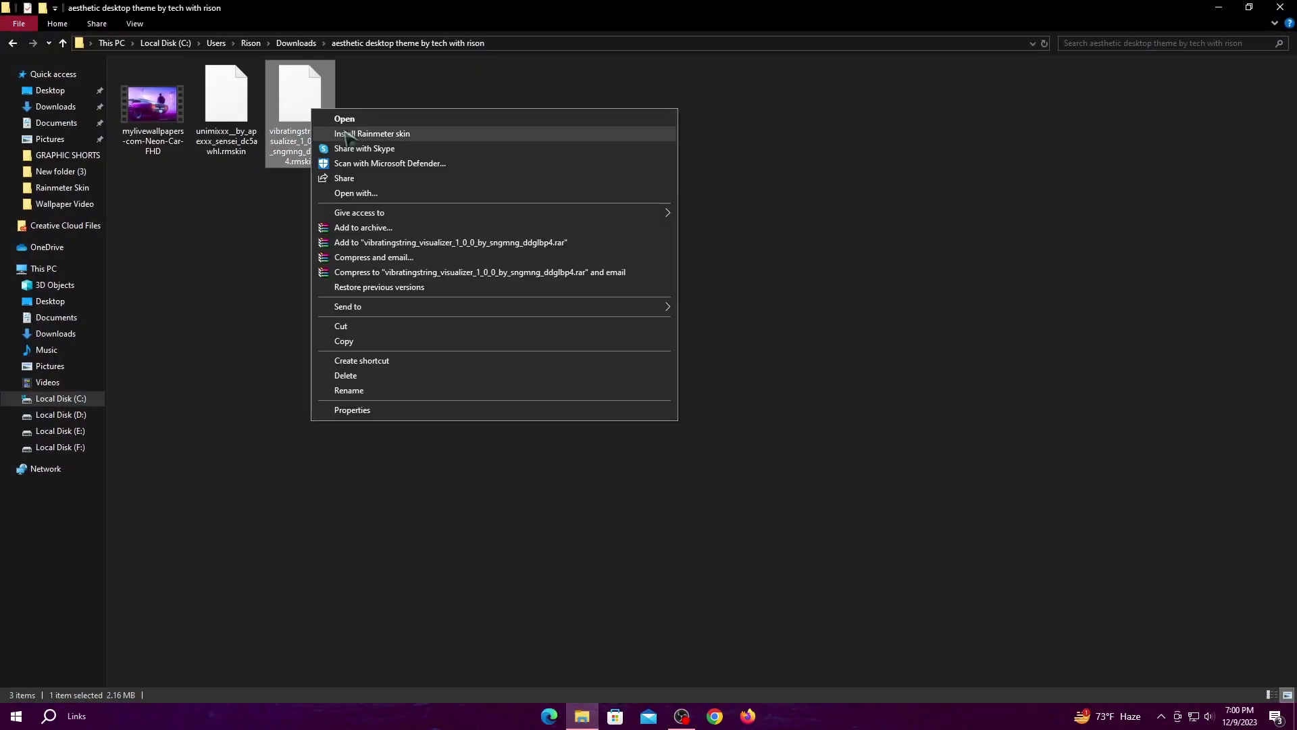
left_click(348, 134)
left_click(1226, 7)
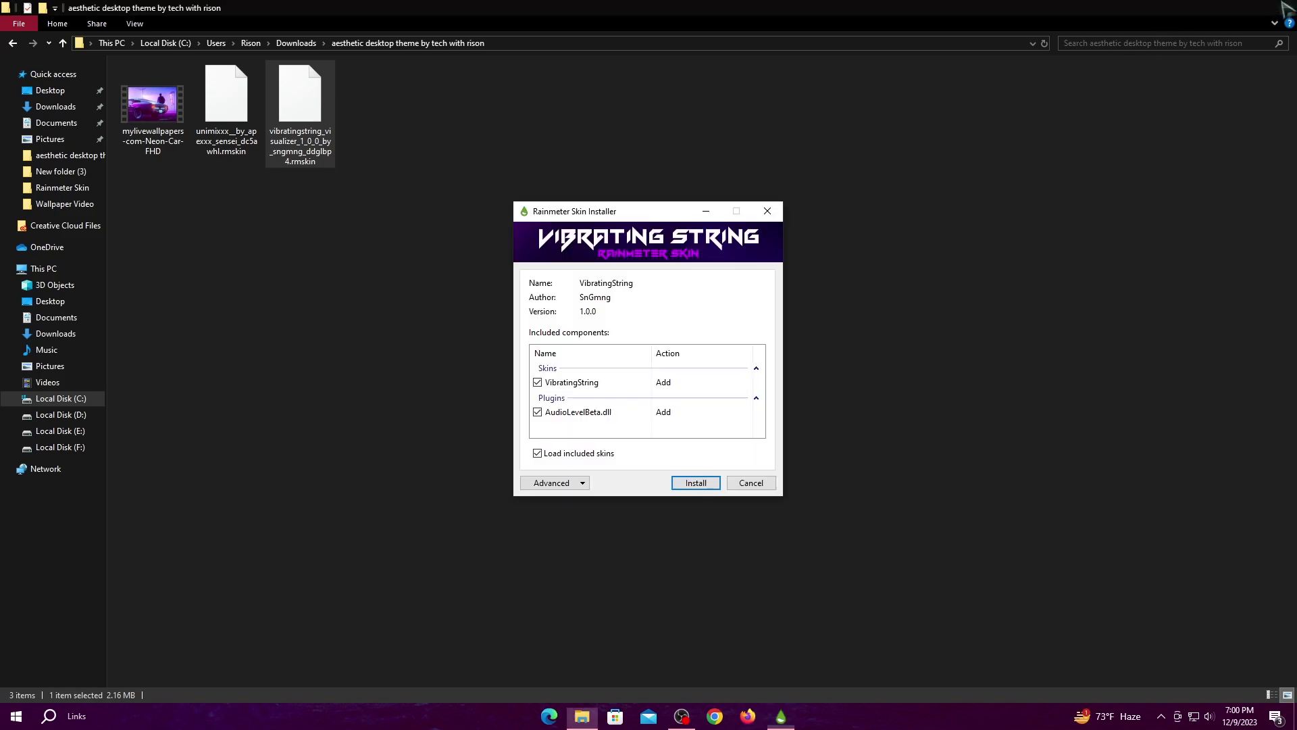
left_click(706, 486)
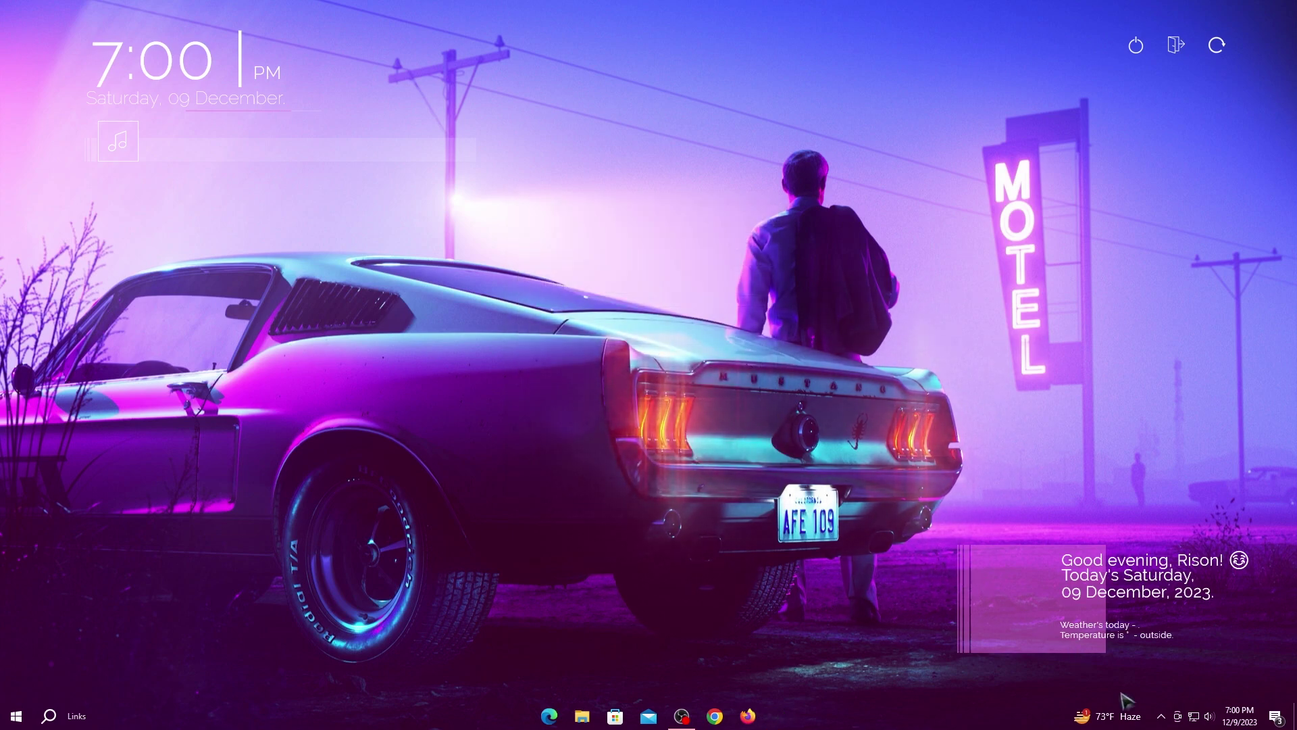
Reopen the Rainmeter manager, load VibratingString.ini and set its position to On desktop
left_click(1160, 717)
left_click(1188, 689)
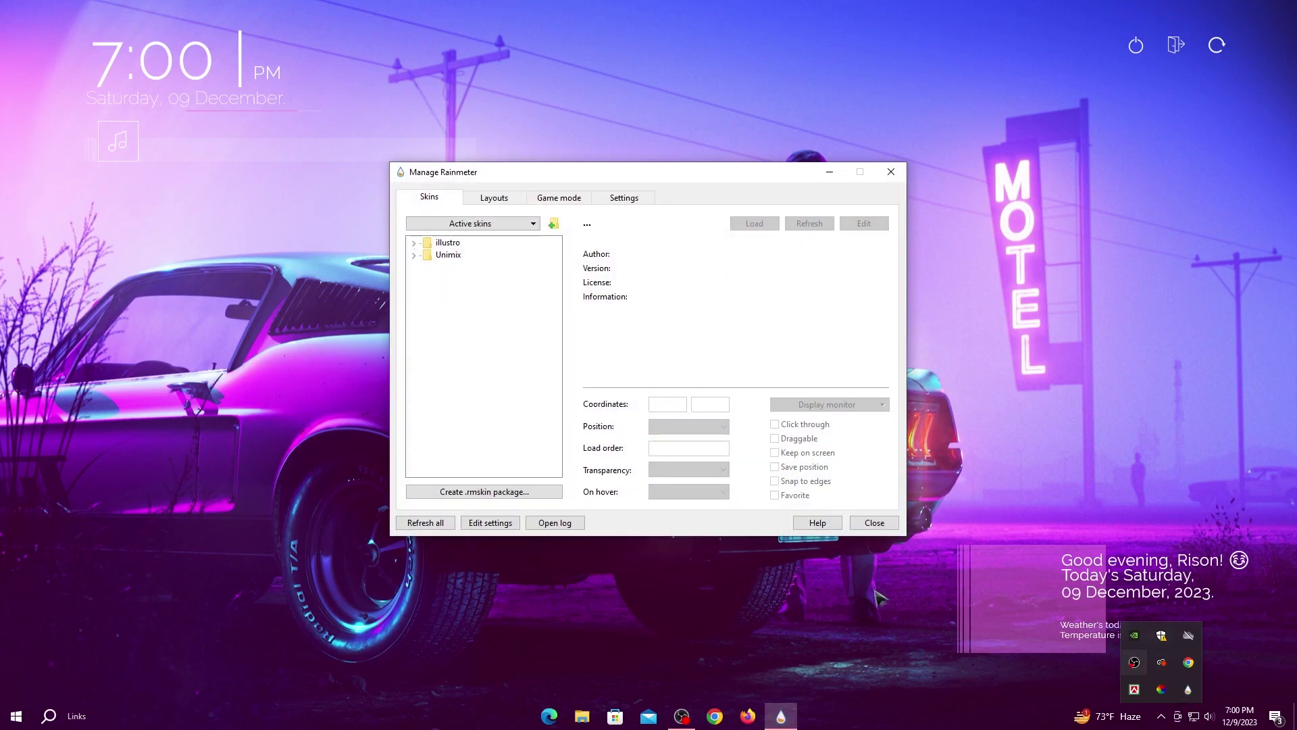
left_click(414, 268)
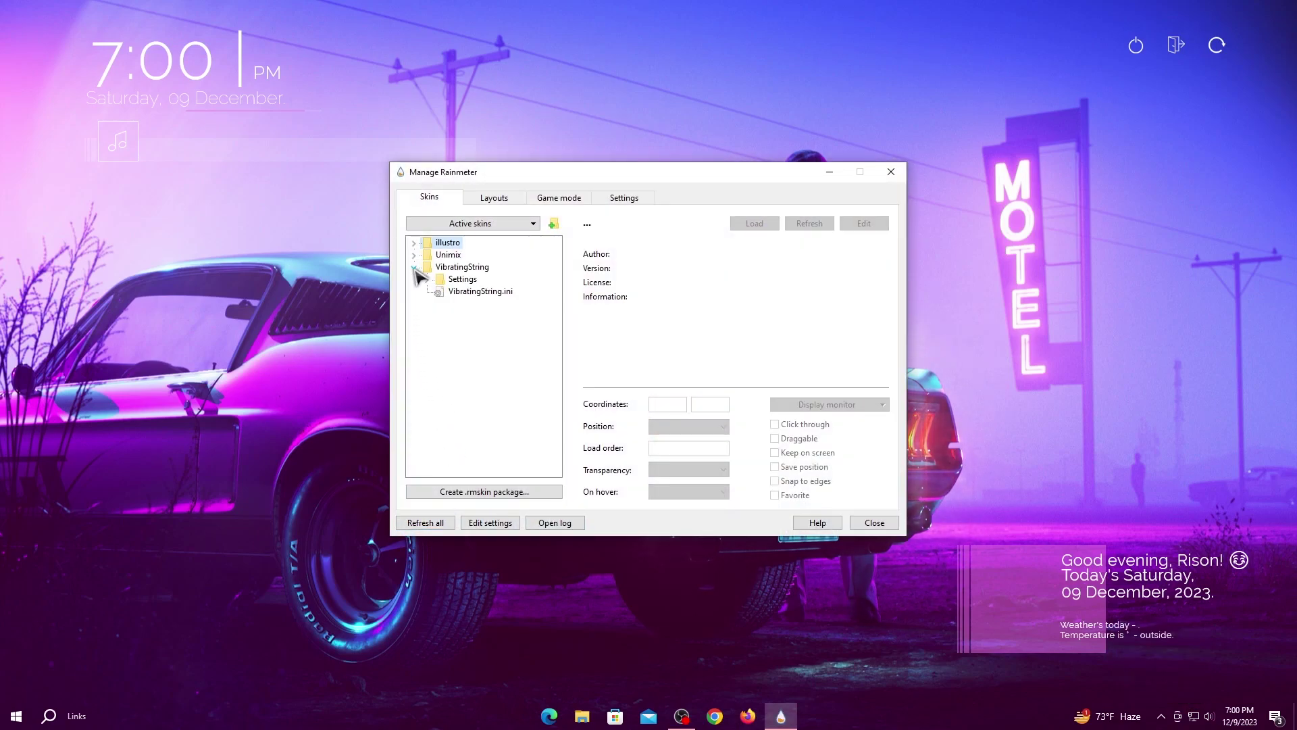
left_click(446, 291)
left_click(755, 223)
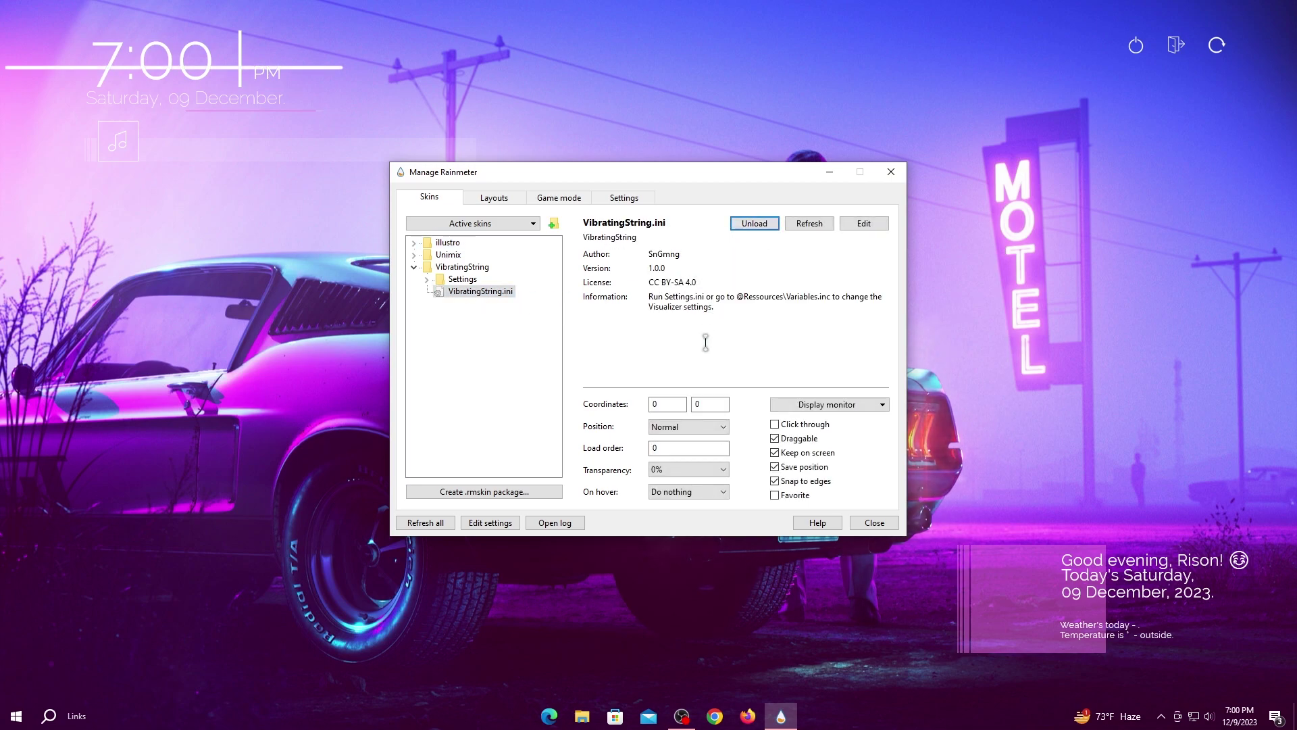
left_click(695, 427)
left_click(682, 482)
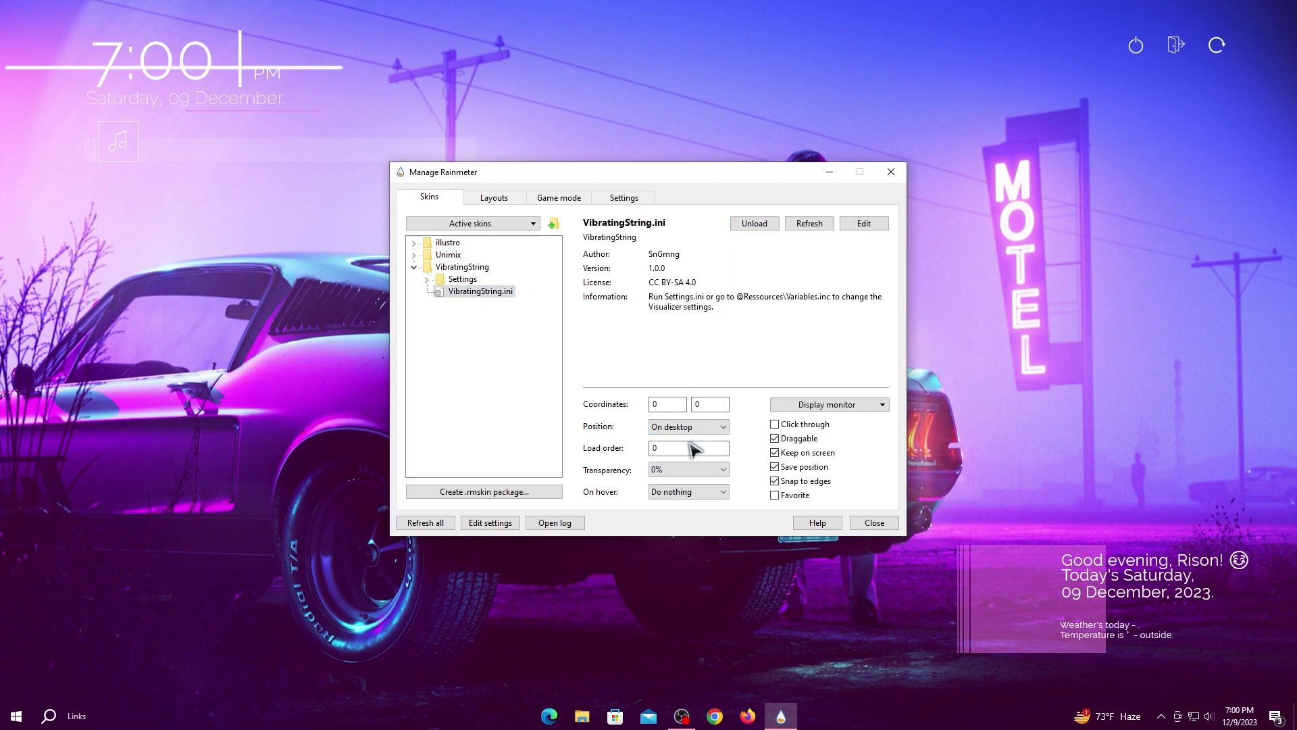
Close the Rainmeter manager, place the VibratingString visualizer over the player skin's bar and refresh the desktop
left_click(871, 523)
left_click_drag(327, 70, 459, 149)
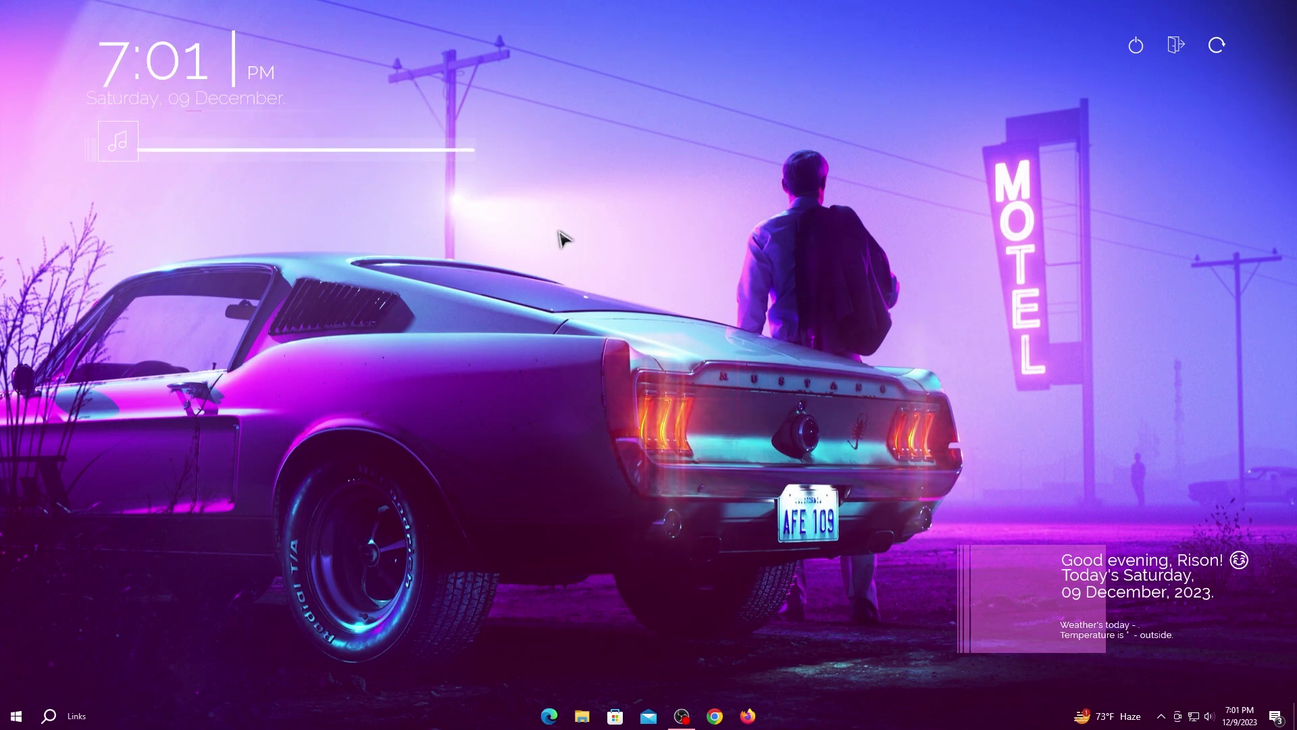
right_click(622, 233)
left_click(648, 266)
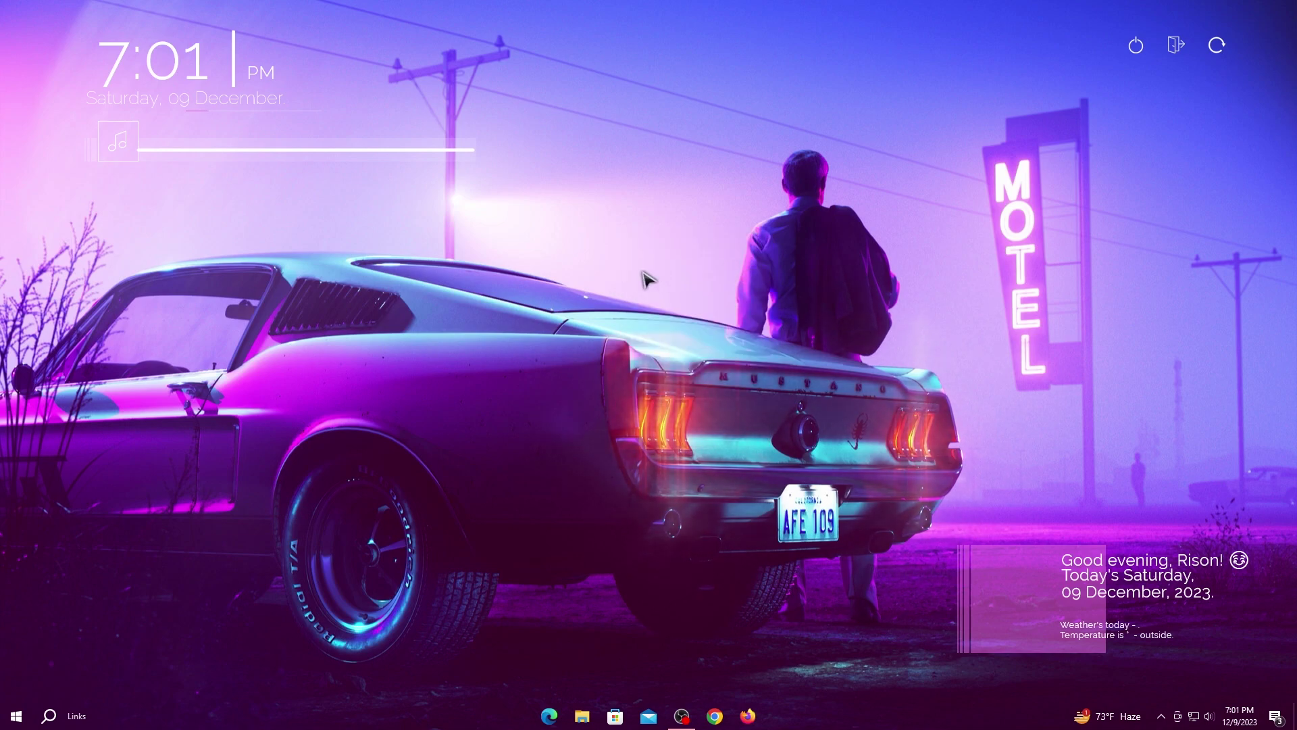
Launch Spotify, play the current Liked Songs track and minimize the window to test the visualizer on the desktop
left_click(16, 716)
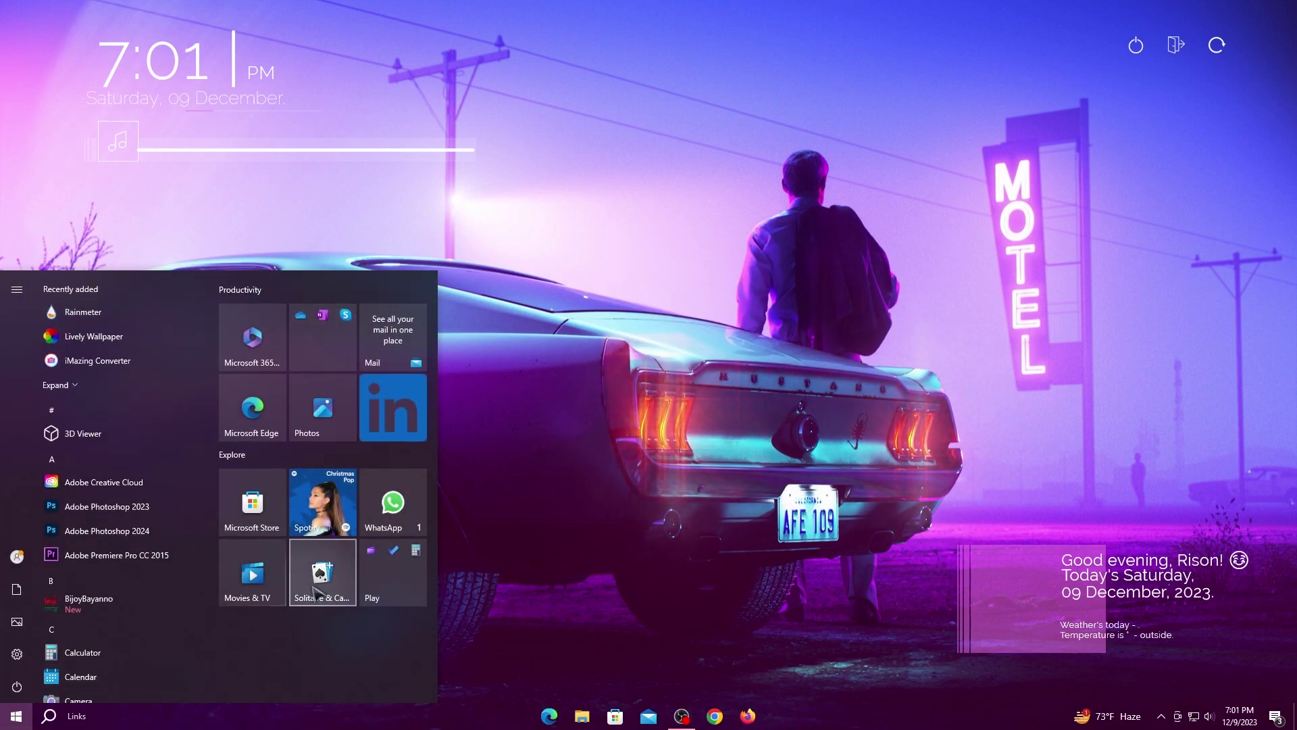
left_click(323, 503)
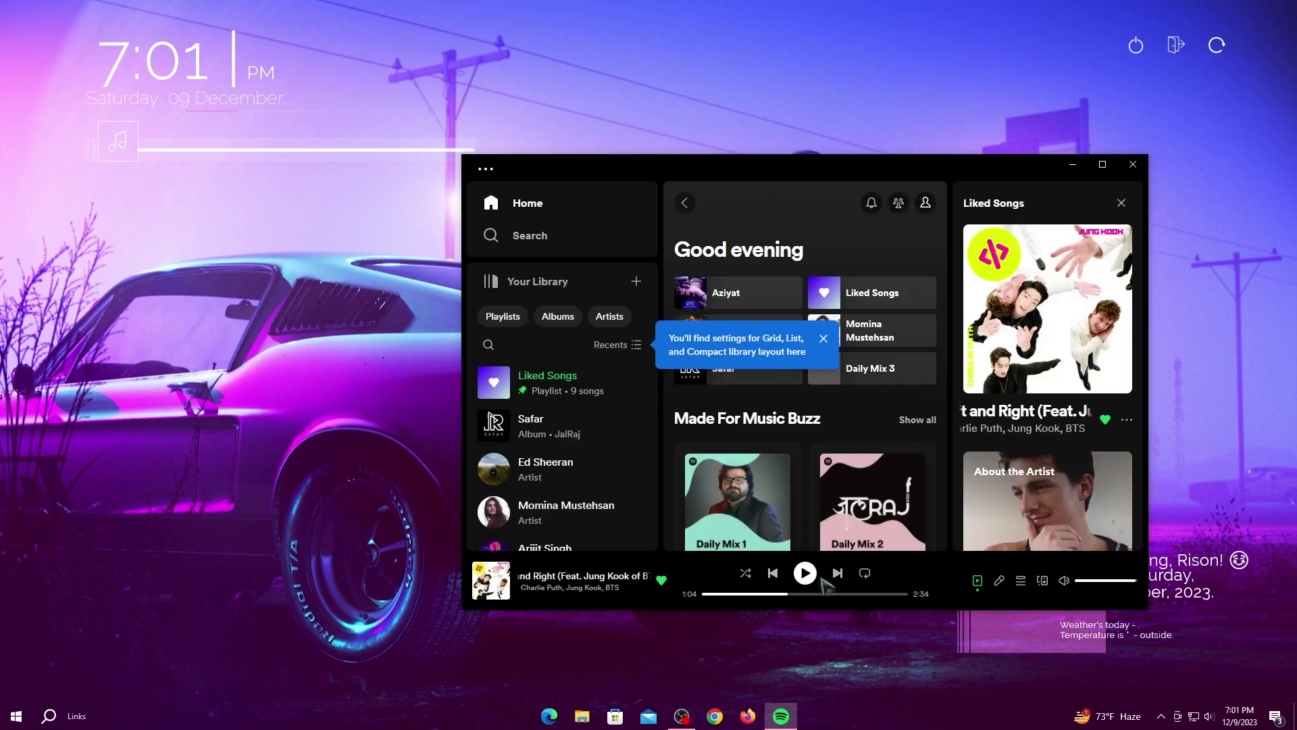
left_click(804, 573)
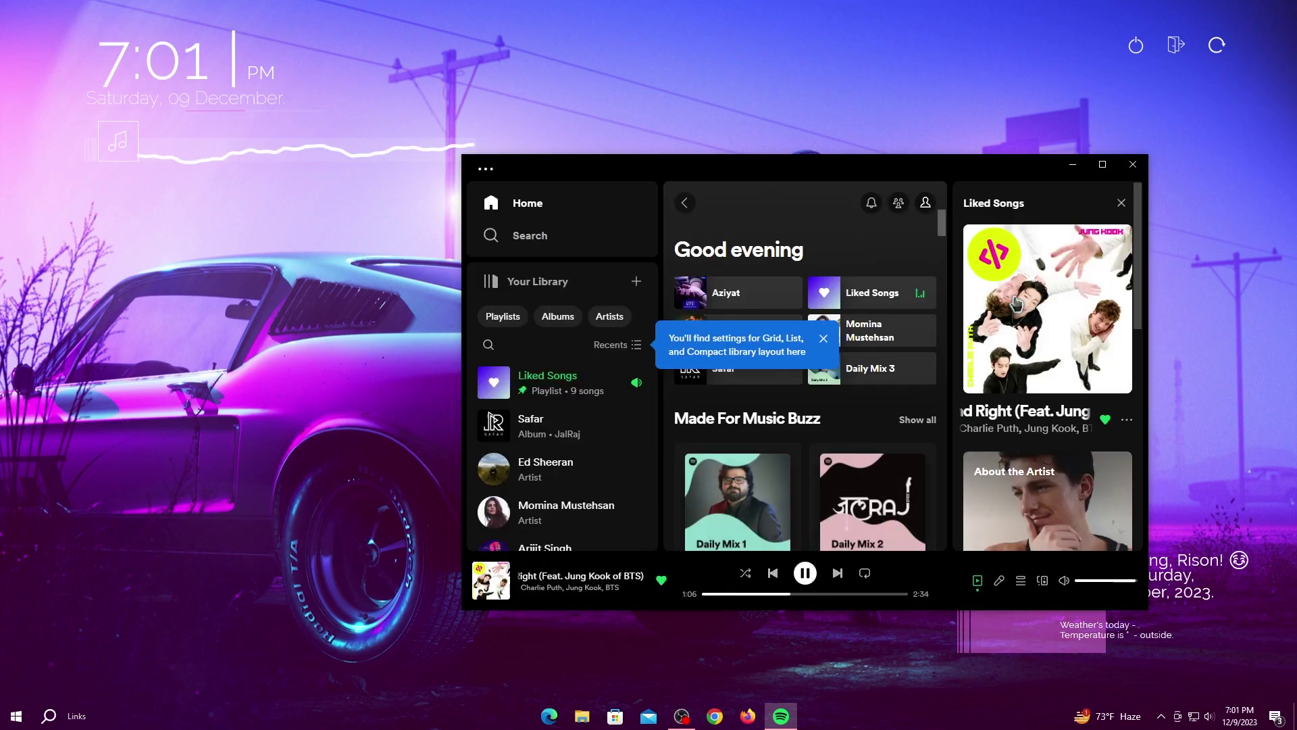
left_click(1072, 165)
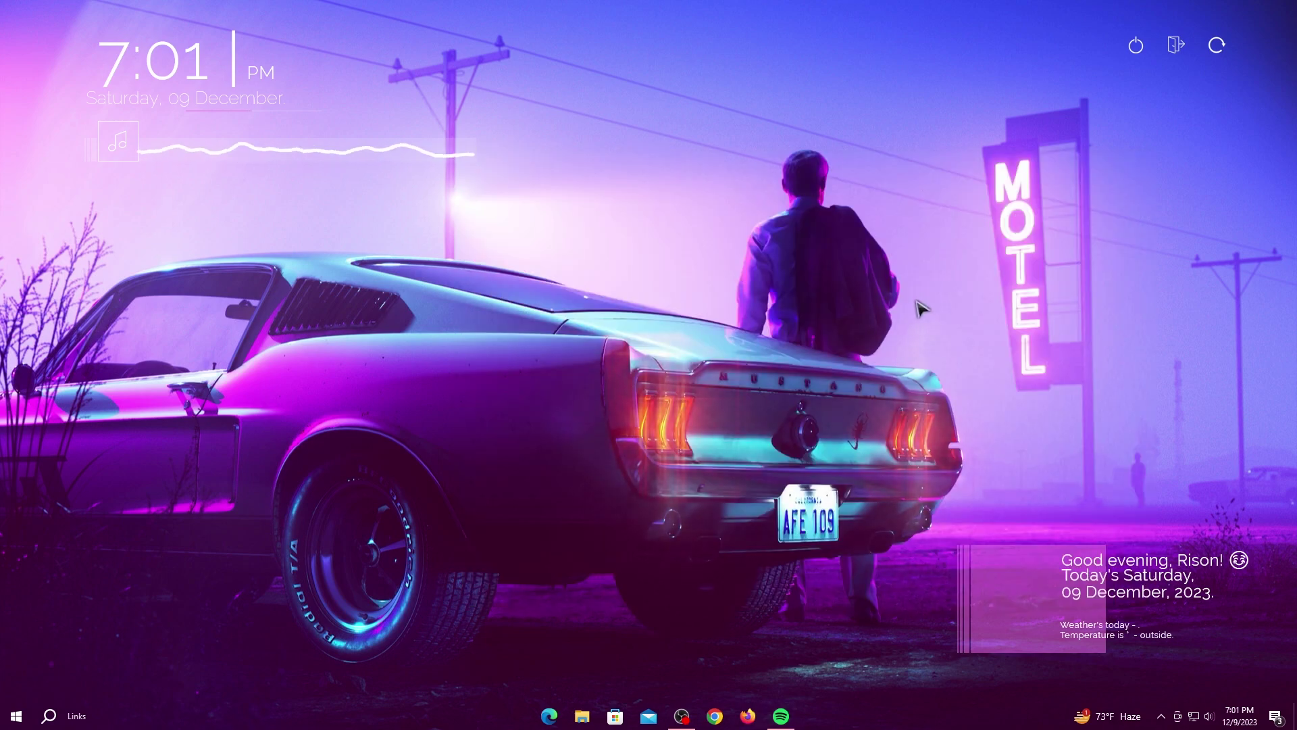